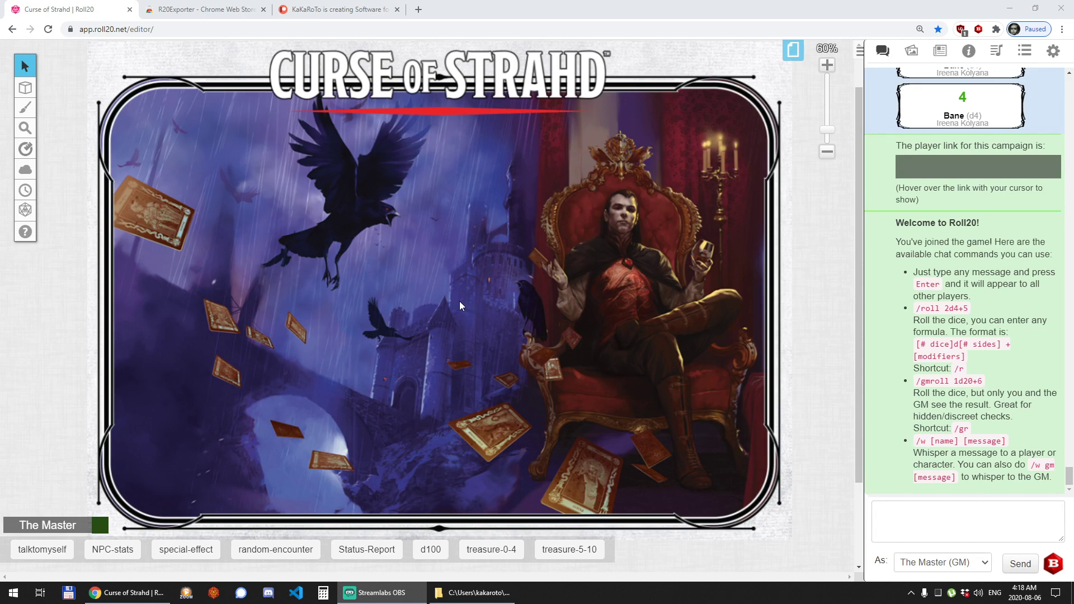
Browse the Curse of Strahd campaign's pages from the Landing Page to the Ravenloft maps, and look over the recent chat entries.
click(793, 50)
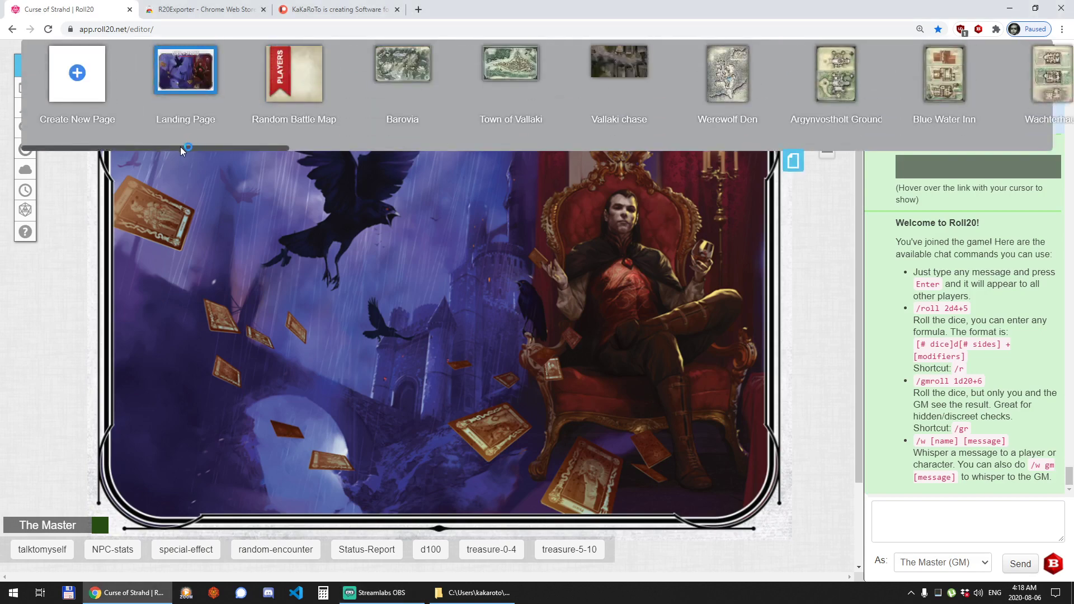
drag(181, 146, 992, 146)
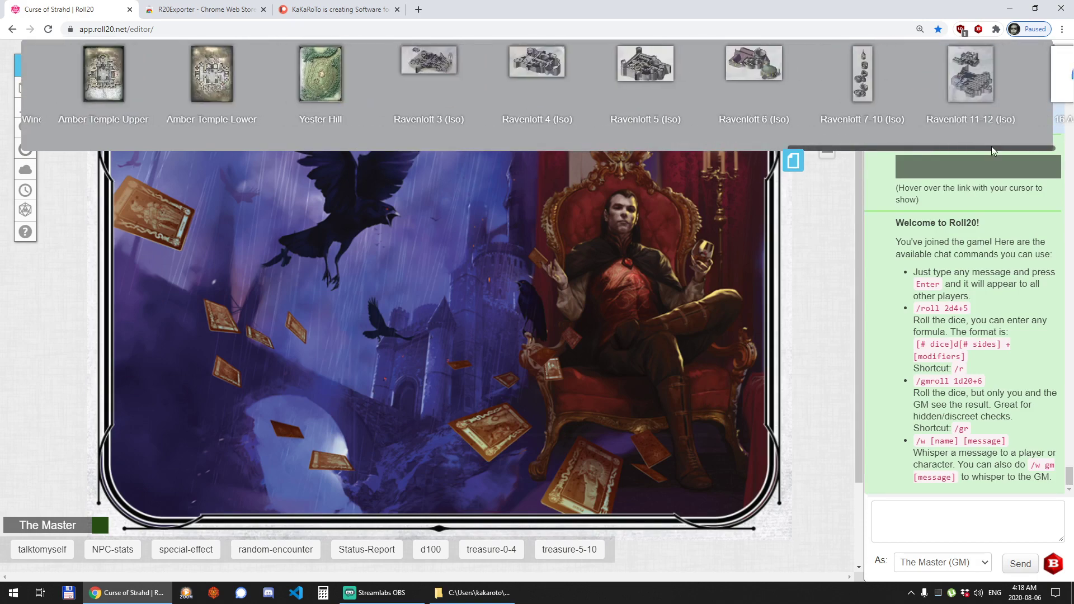
click(793, 161)
scroll(977, 183, up, 10)
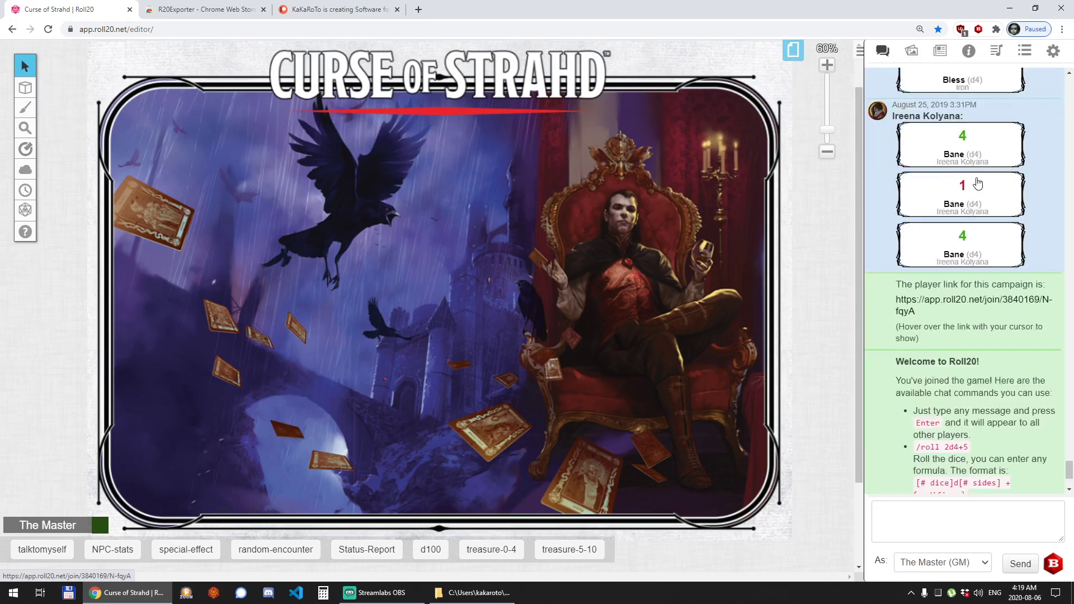
scroll(978, 183, down, 10)
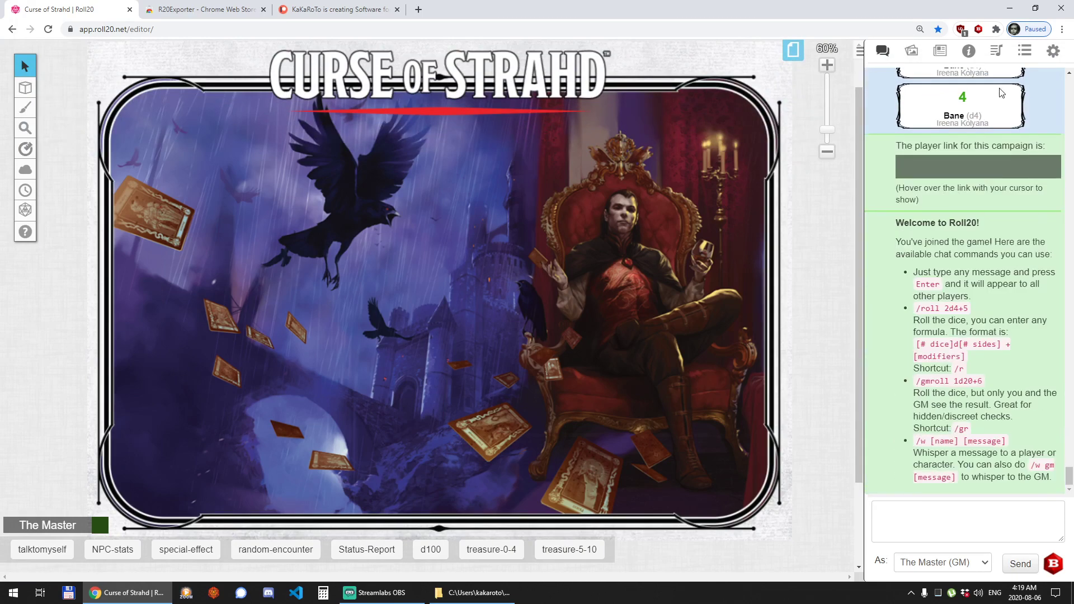
Look through the campaign's journal, collapsing the START HERE folder and examining the chapter folders and appendices.
click(940, 51)
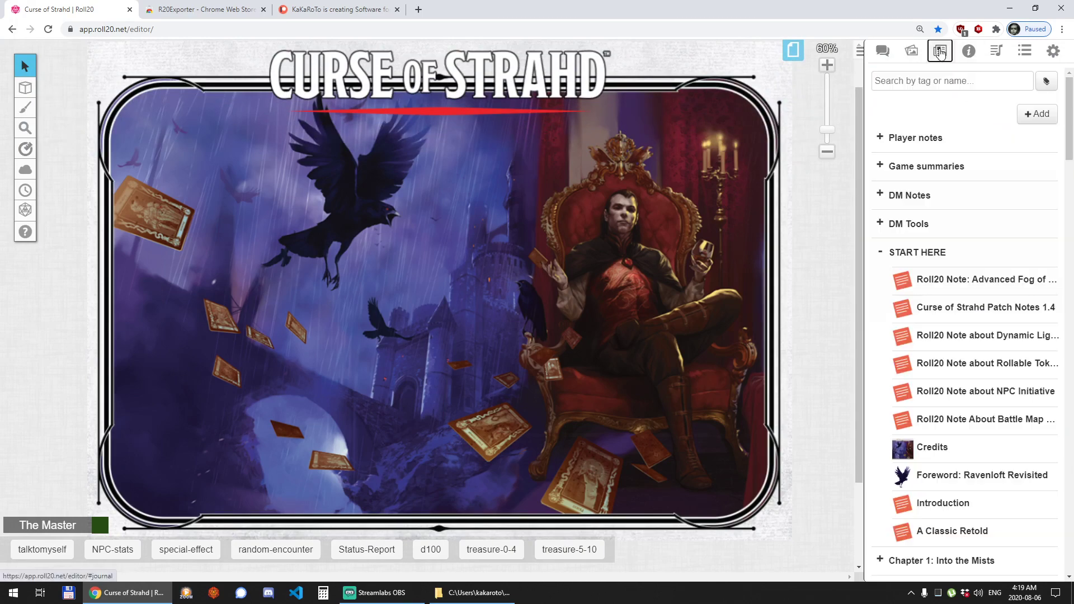
click(883, 252)
scroll(876, 278, down, 3)
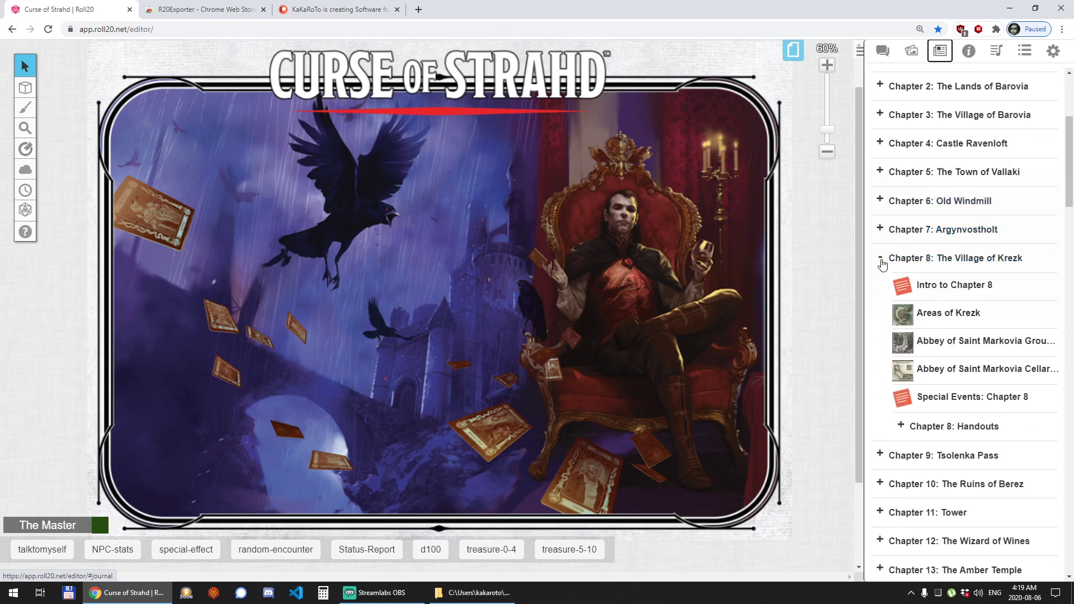
scroll(877, 278, down, 10)
scroll(932, 341, up, 4)
scroll(932, 342, up, 6)
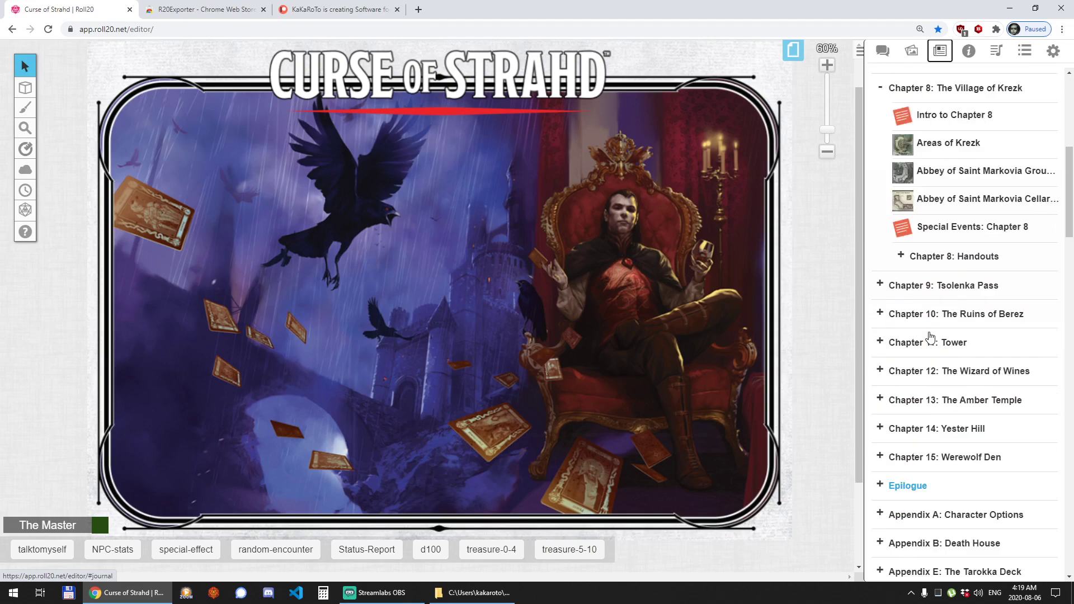
Look through the Jukebox playlists and sound tracks, and view the game's settings.
click(996, 51)
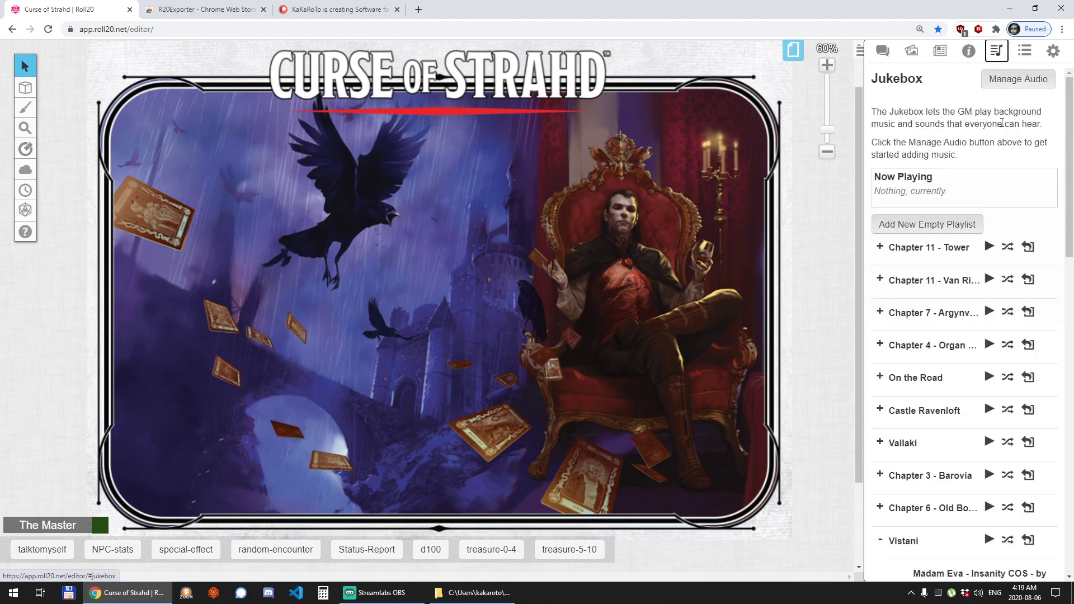
scroll(945, 336, down, 10)
scroll(945, 336, down, 5)
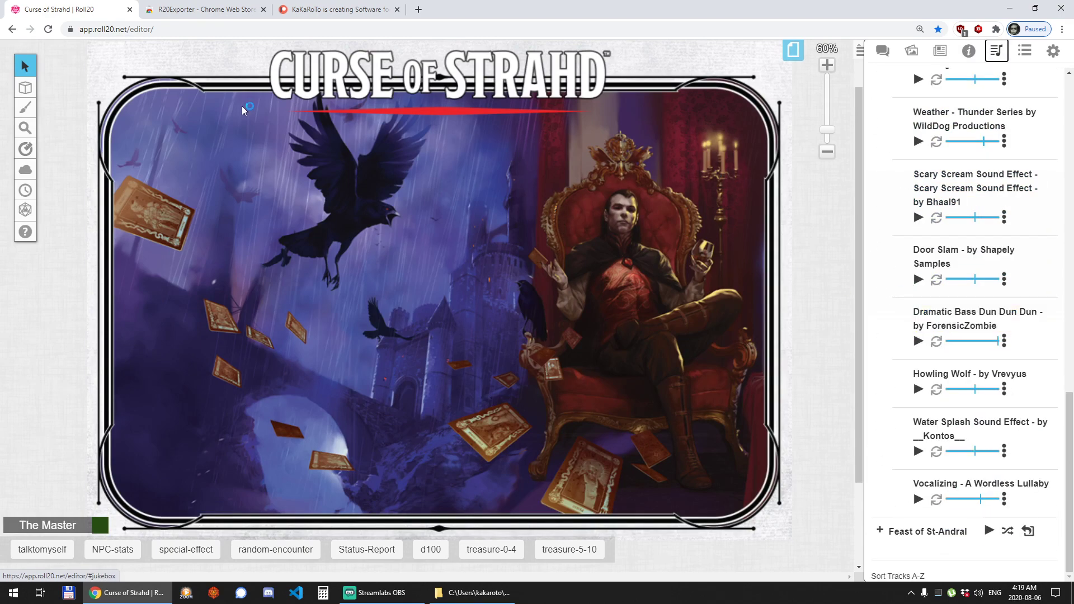
click(1053, 51)
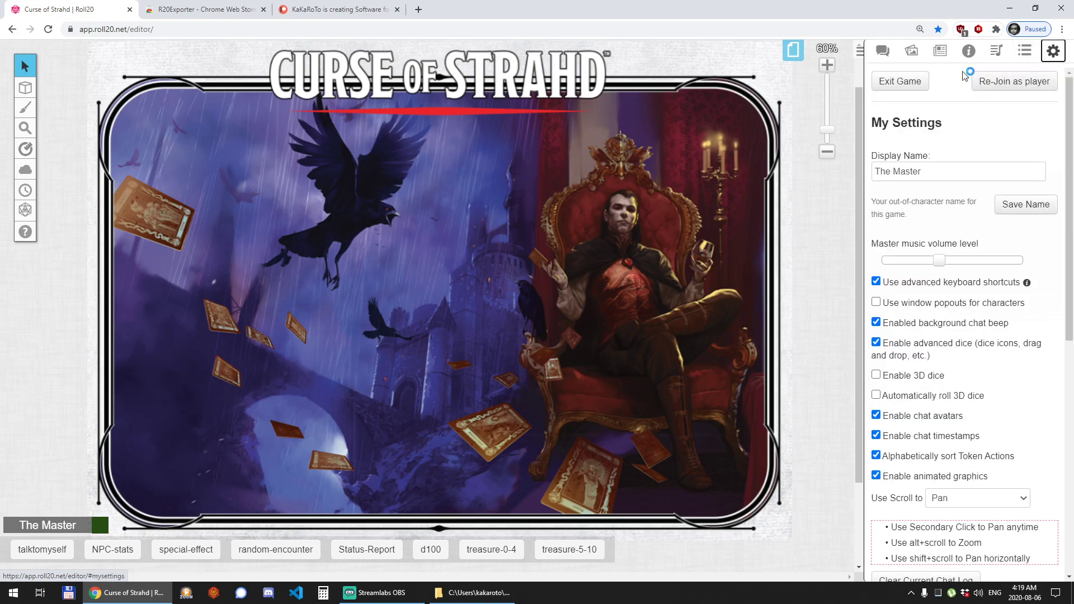
Go to the R20Exporter repository on GitHub and read the README's disclaimer and installation and export instructions.
click(160, 12)
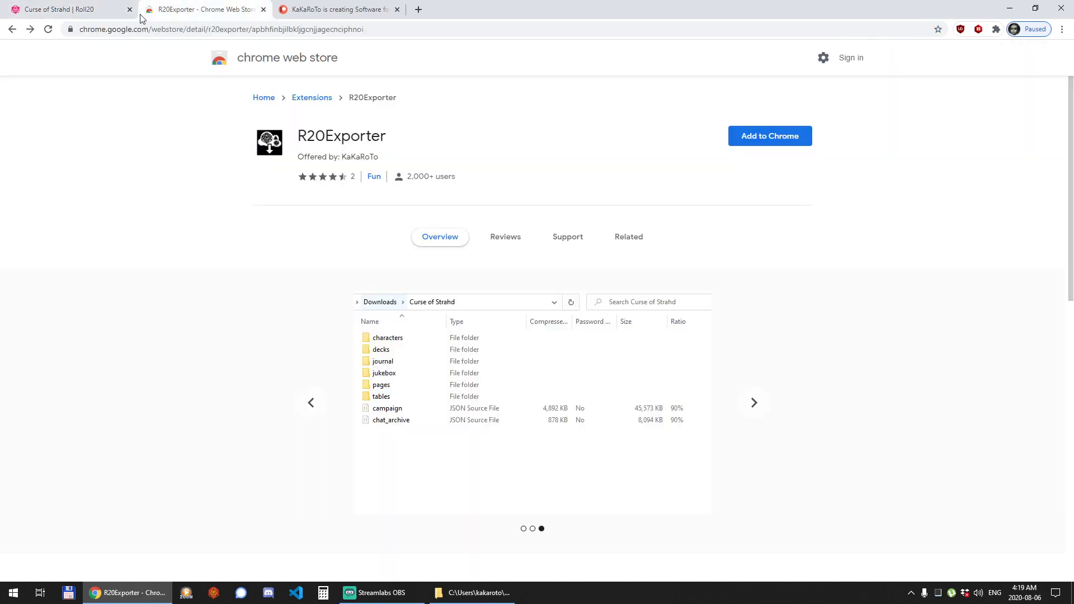
click(12, 29)
scroll(250, 199, up, 7)
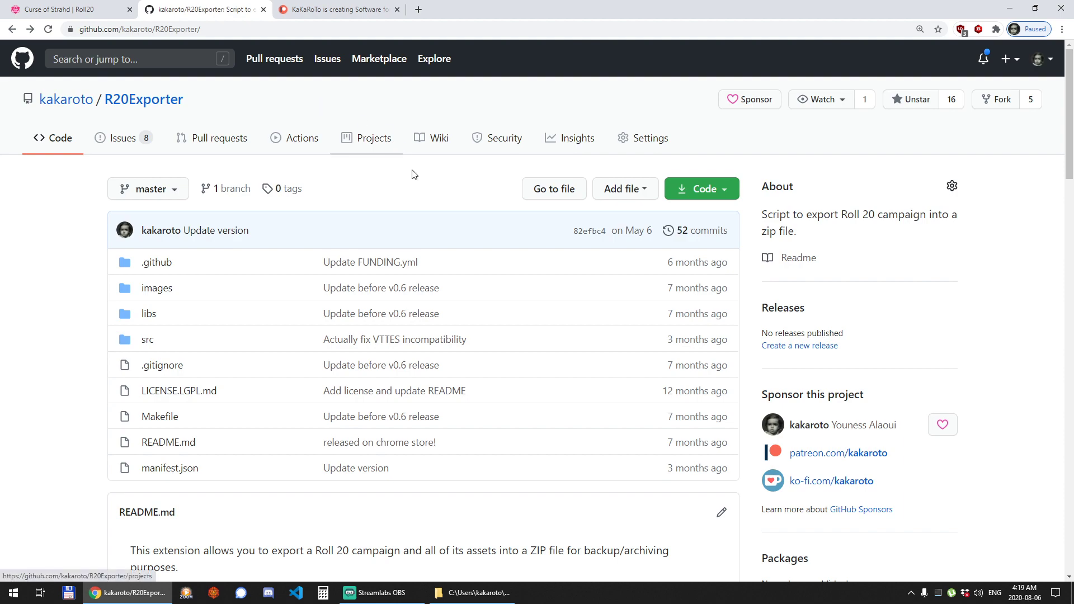
scroll(442, 235, down, 5)
scroll(437, 233, down, 2)
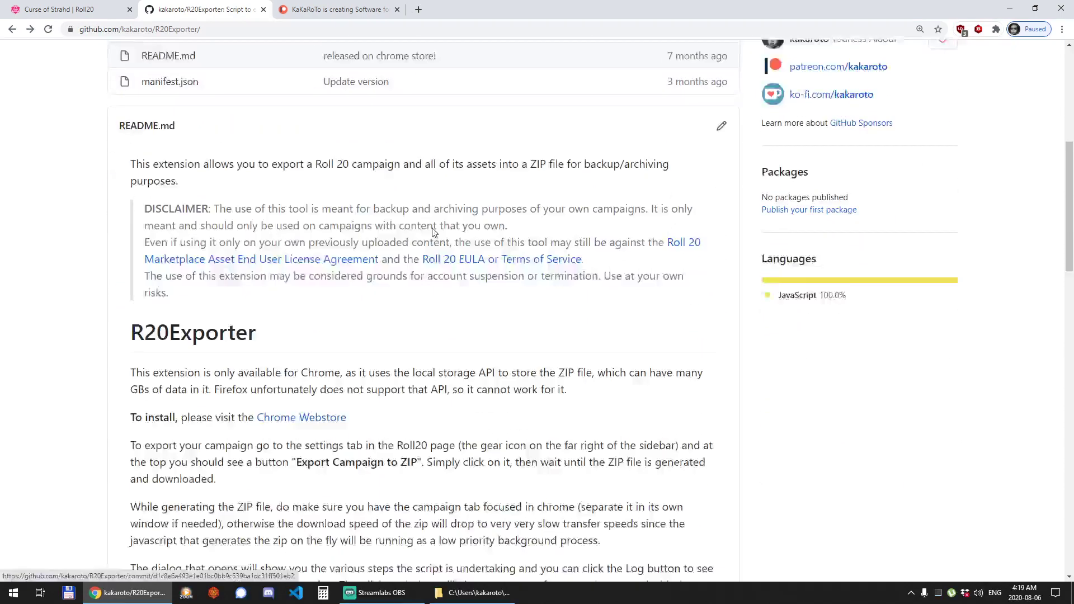
scroll(175, 255, up, 1)
scroll(343, 297, down, 2)
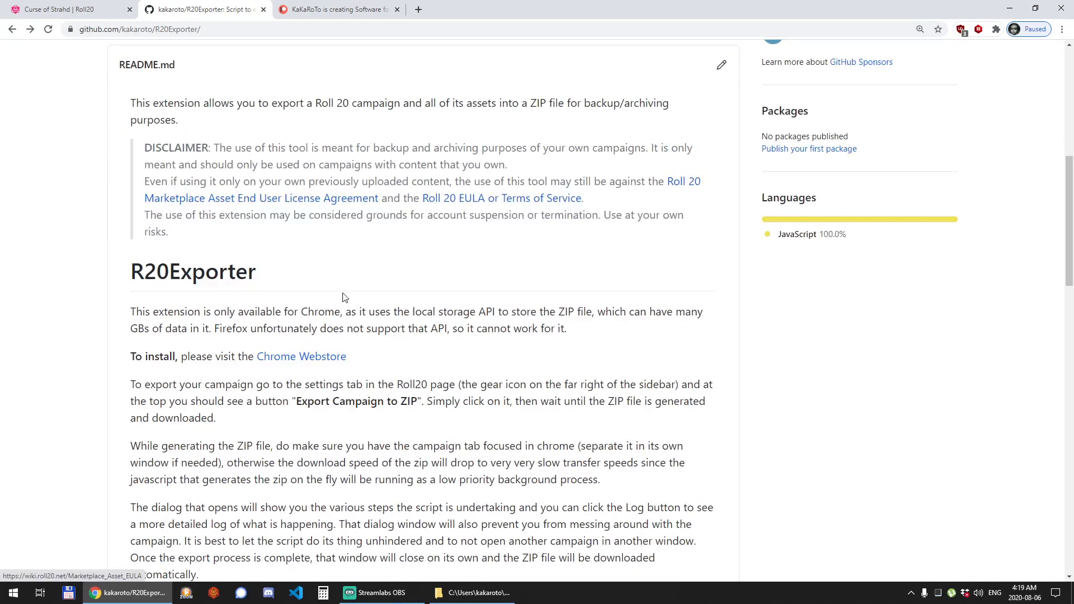
drag(152, 149, 268, 242)
click(272, 245)
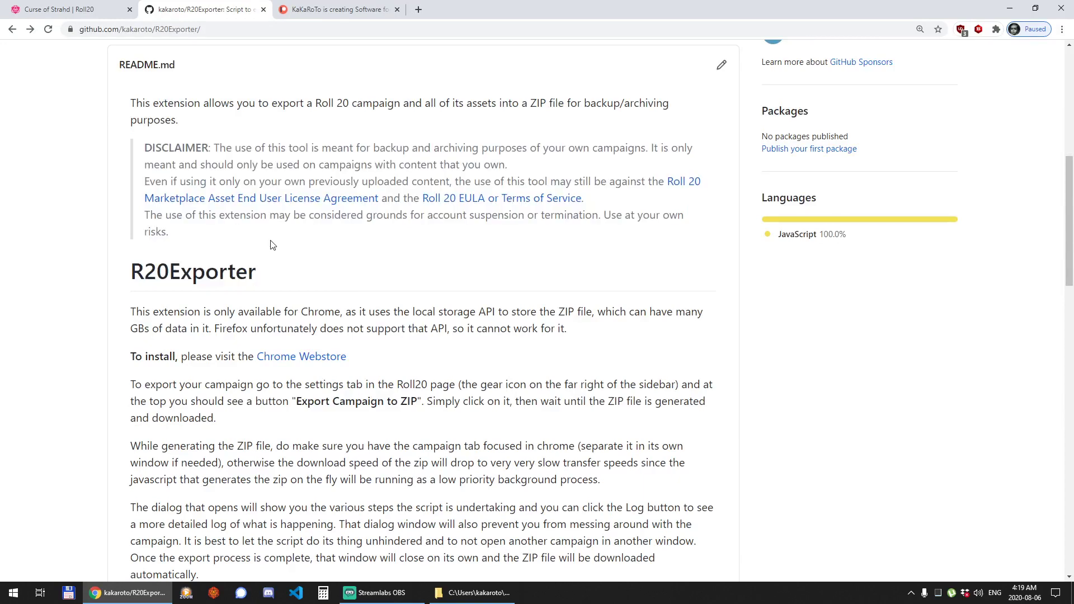
scroll(422, 252, down, 2)
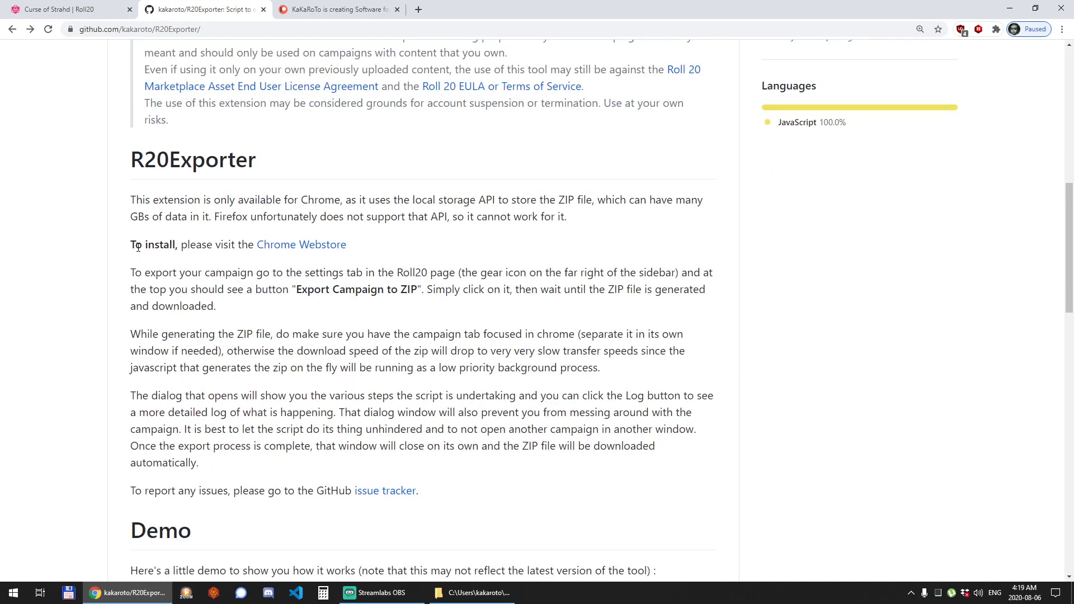
Install the R20Exporter extension in Chrome from its Chrome Web Store page.
click(282, 245)
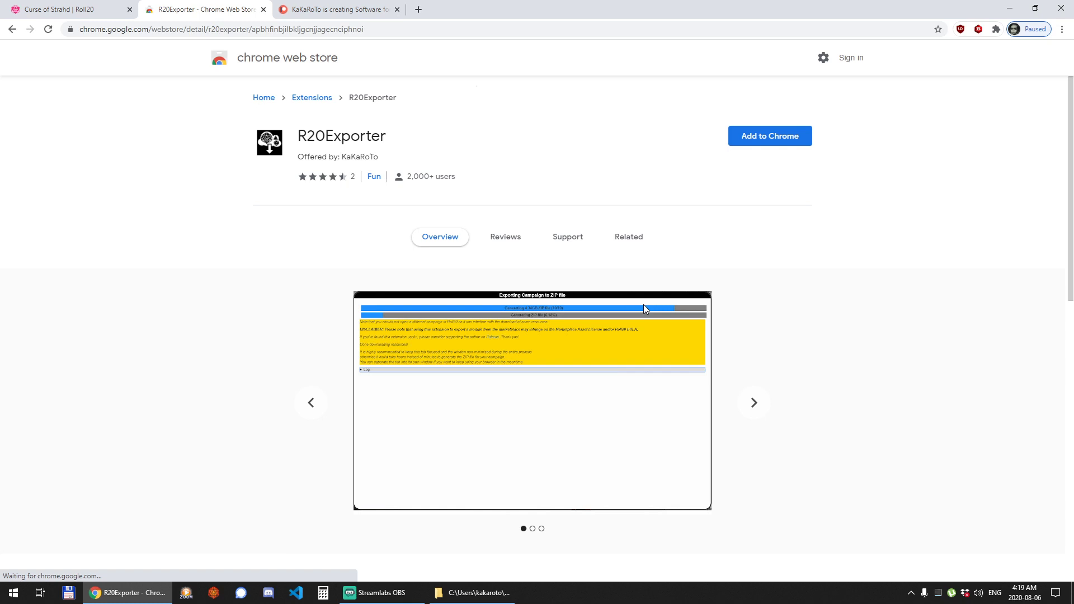
click(770, 144)
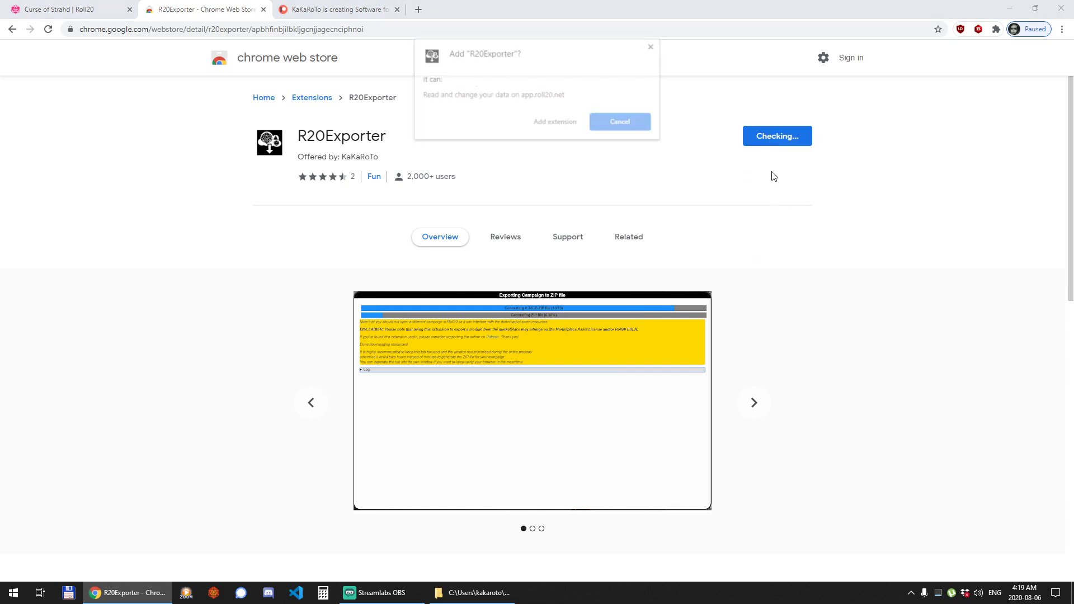
click(560, 123)
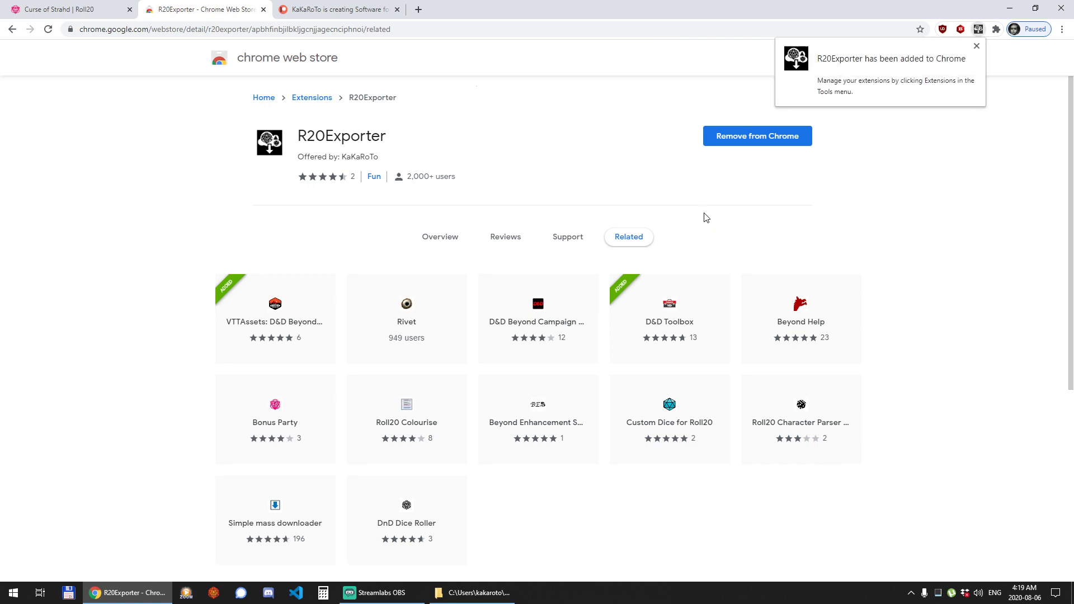
Reload the Curse of Strahd campaign in Roll20 and export it to a JSON file.
click(63, 7)
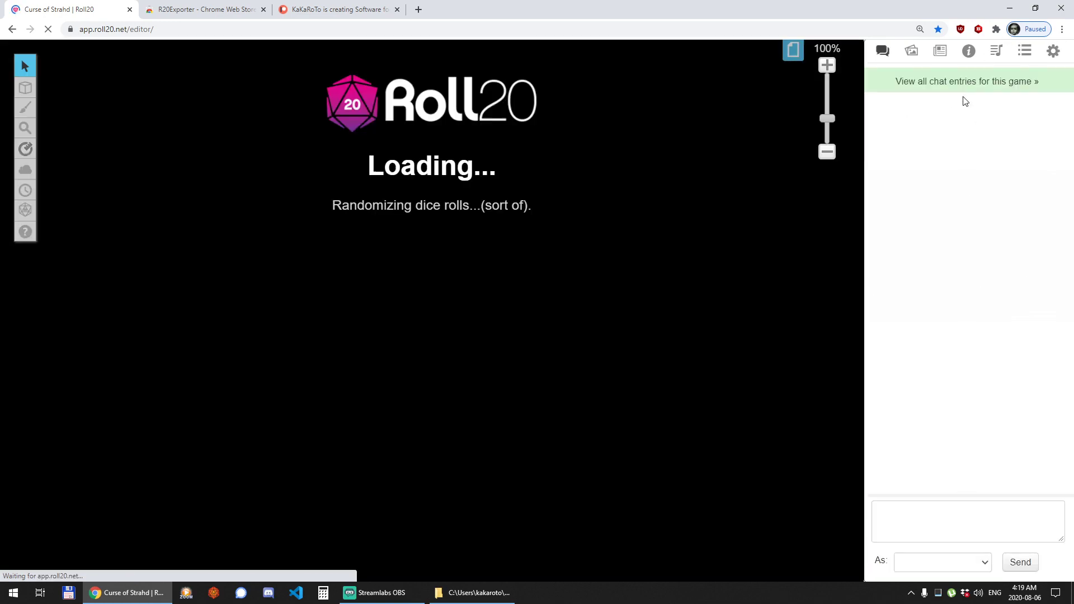
click(1055, 51)
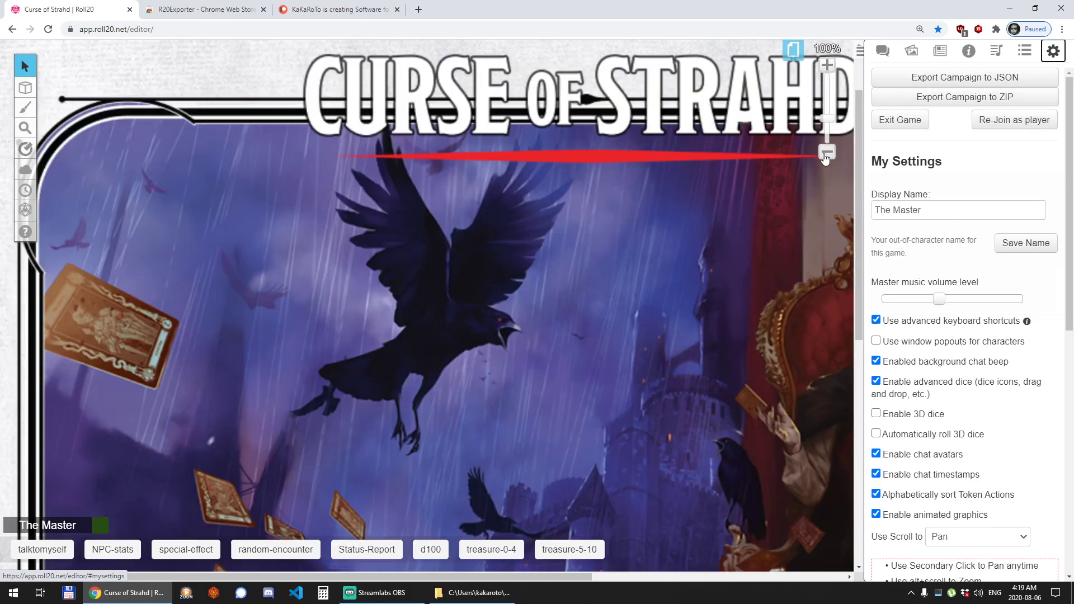
click(827, 151)
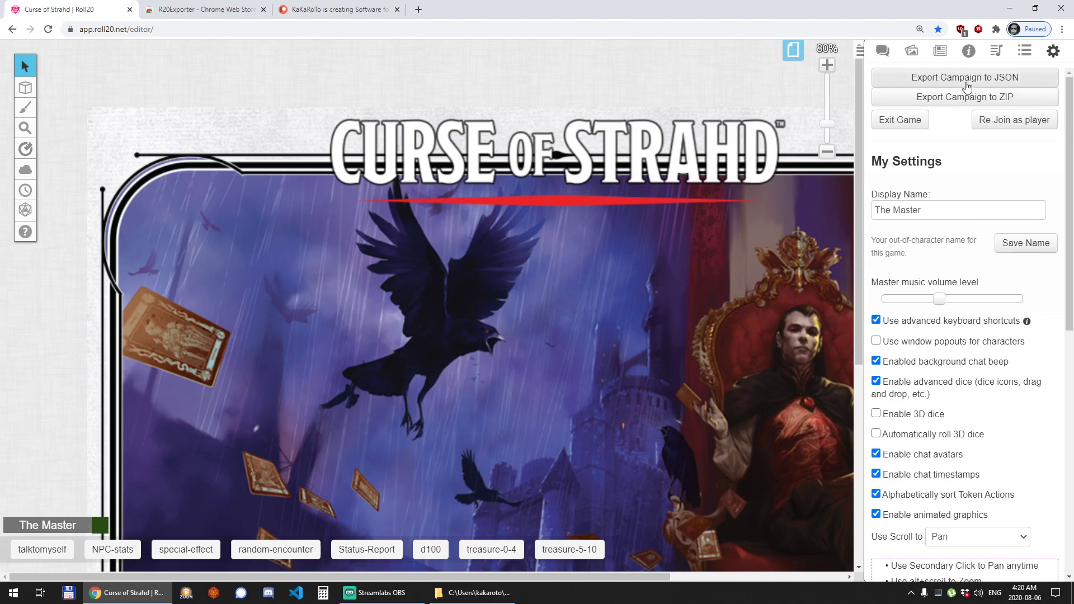
click(966, 85)
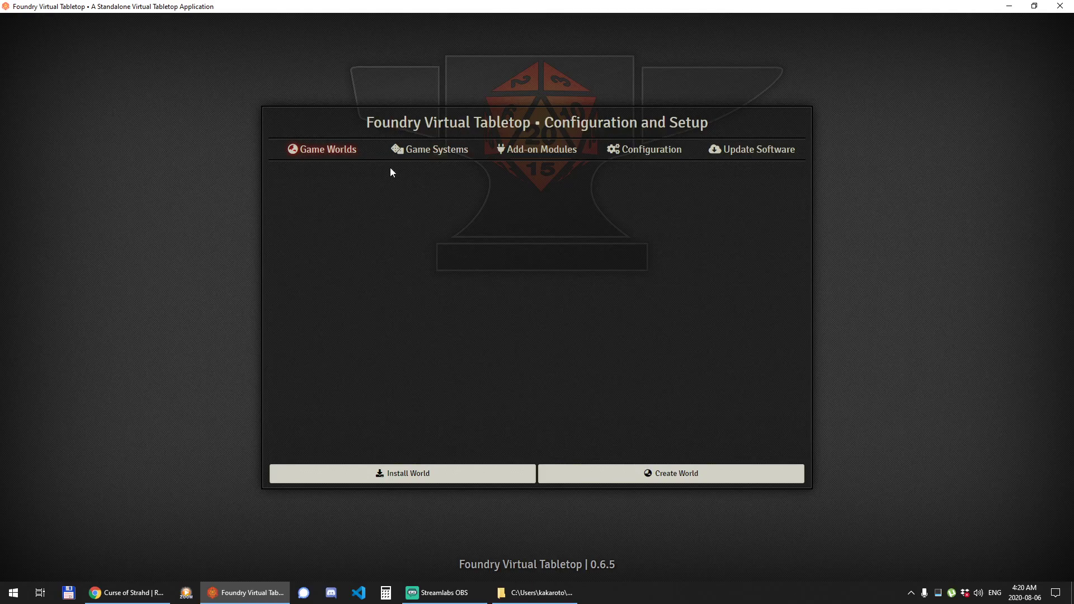
Check the installed game systems and game worlds in Foundry Virtual Tabletop, and close the application.
click(407, 157)
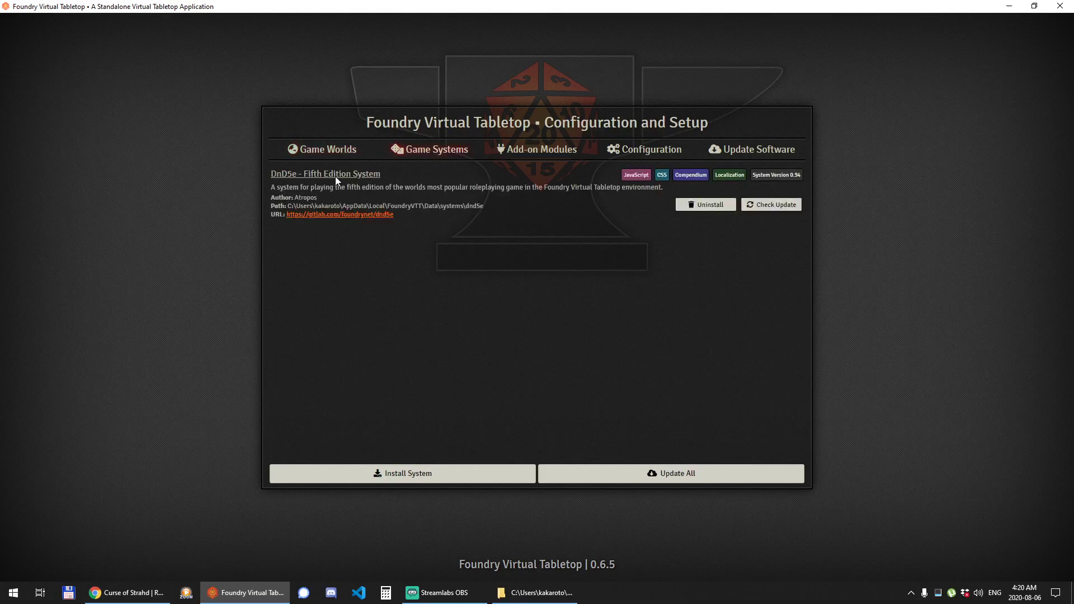
click(326, 150)
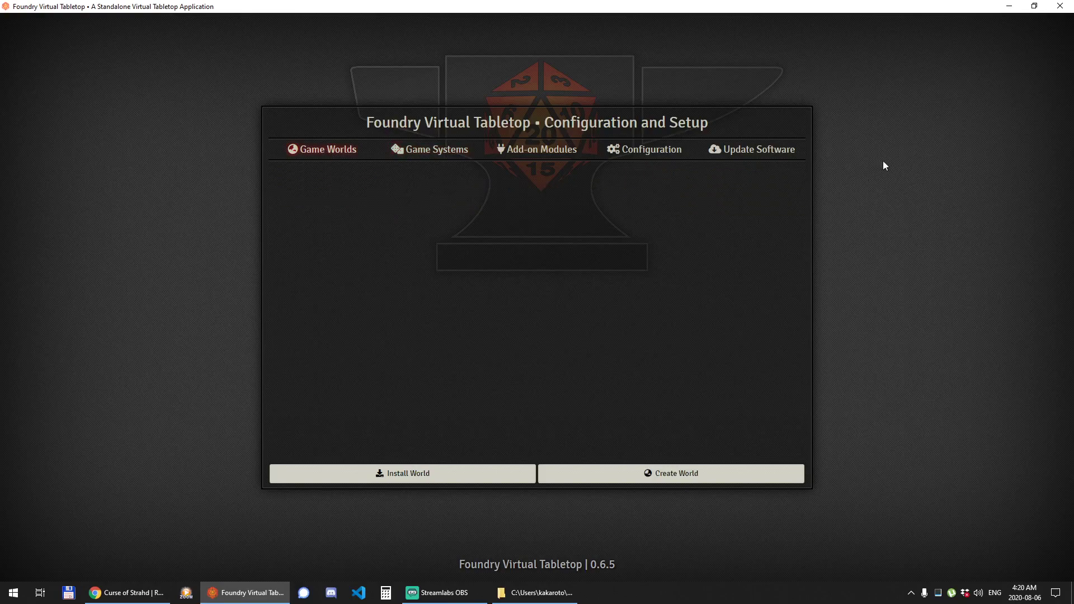
click(1062, 6)
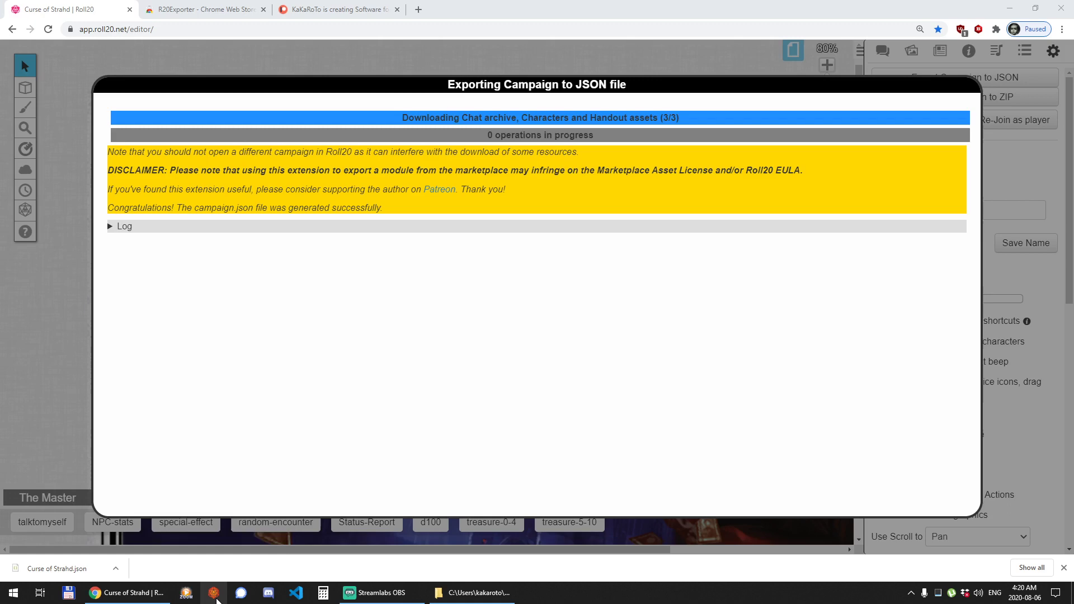
Open FoundryVTT's user data folder in File Explorer.
right_click(216, 598)
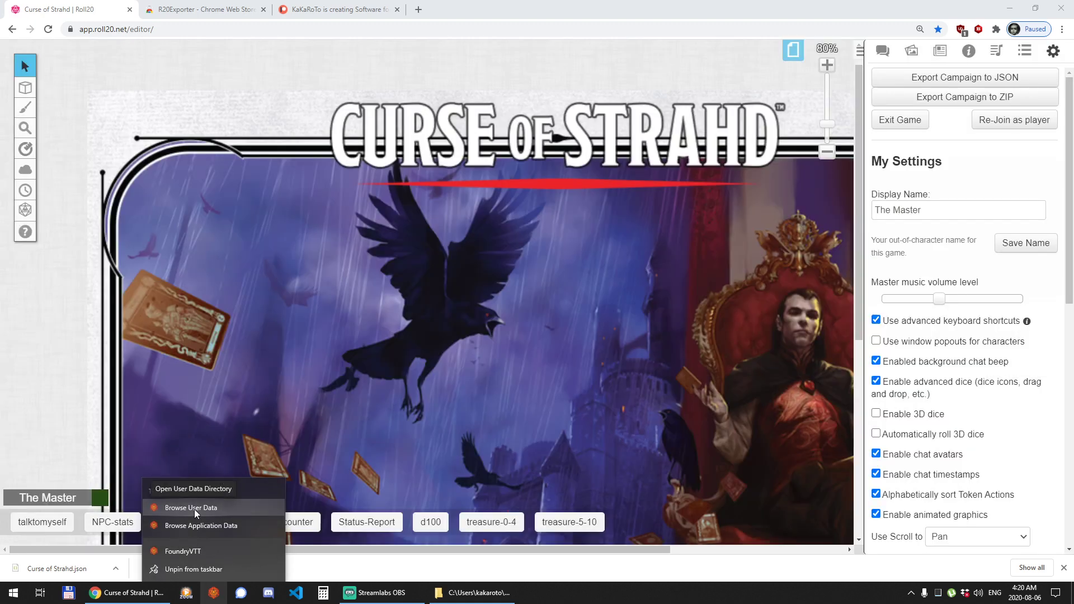
click(195, 509)
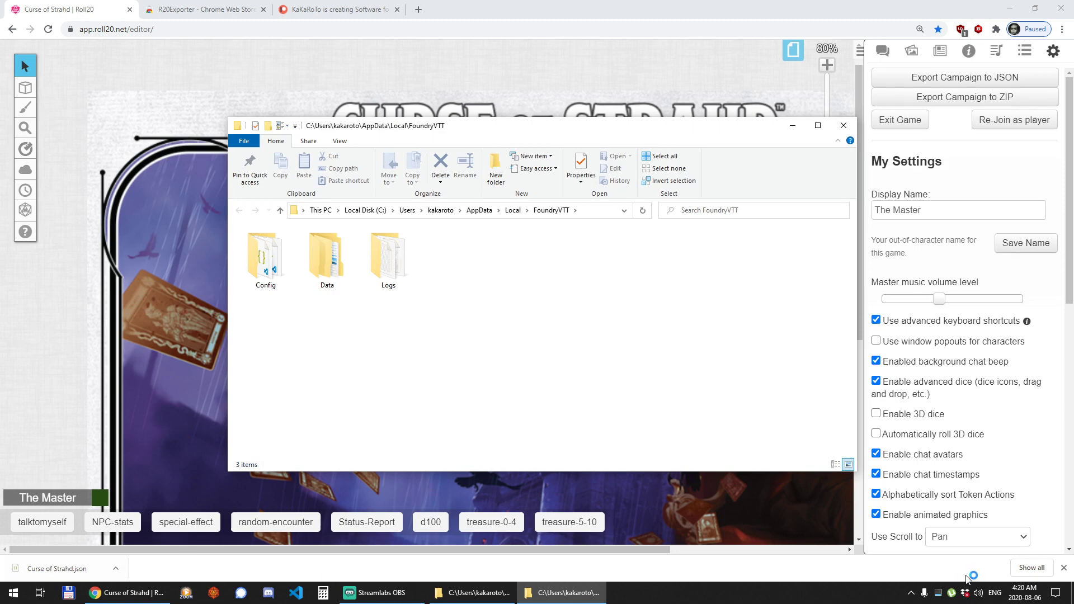
Dismiss the browser's download notice and export the Roll20 campaign to a ZIP file.
click(1064, 569)
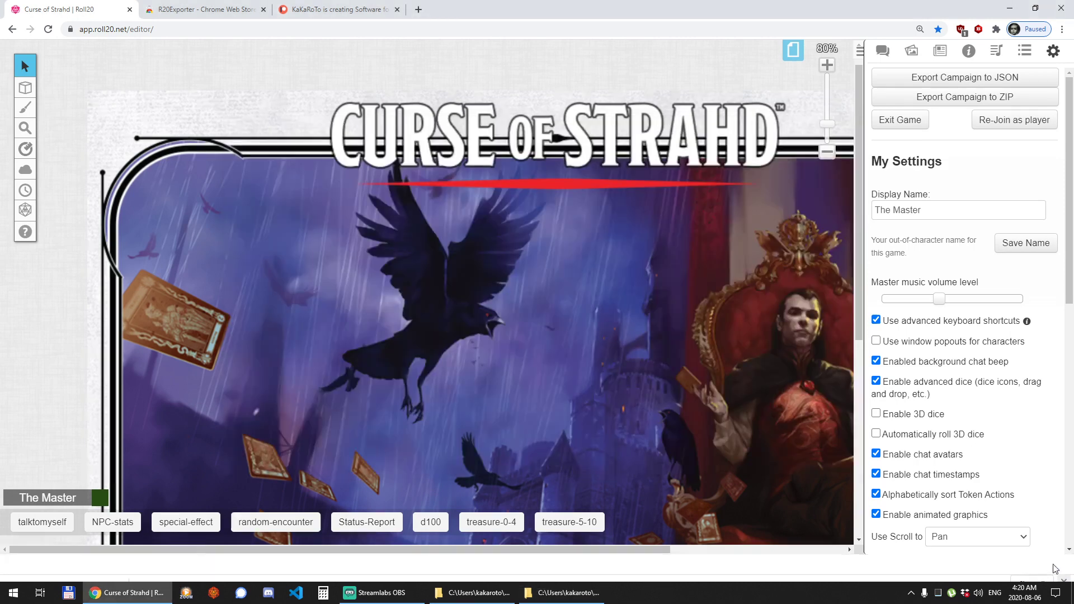
click(959, 101)
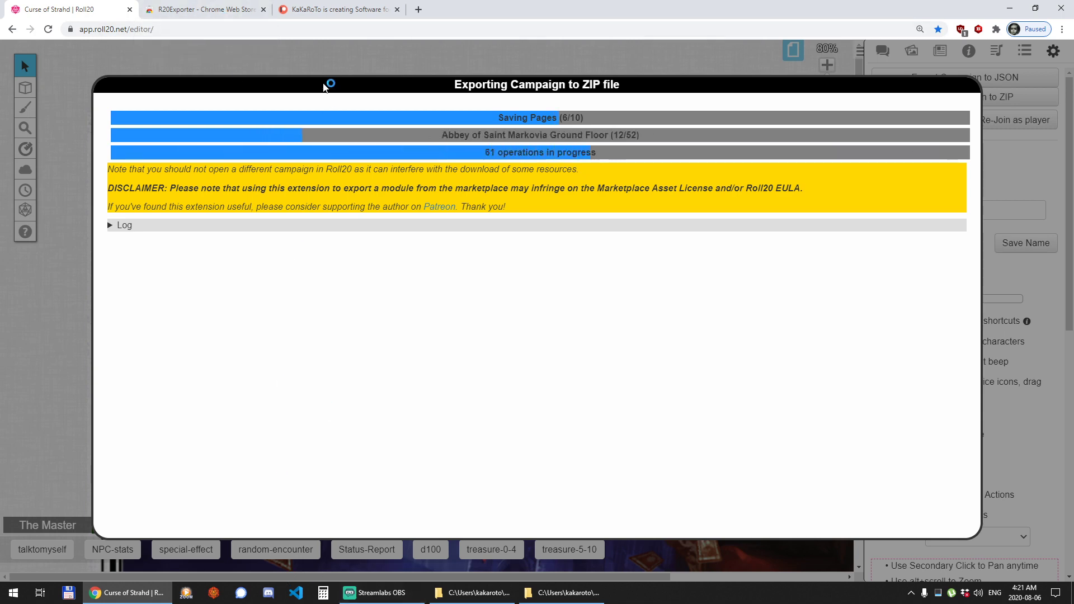
Switch to the KaKaRoTo Patreon page and filter its posts by the R20Converter tag.
click(324, 10)
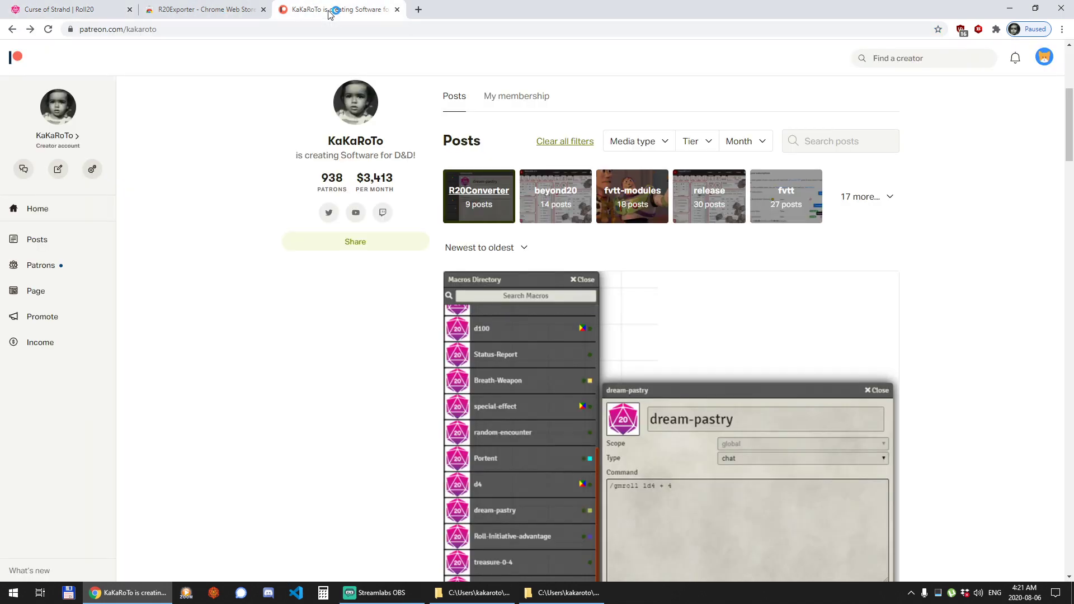
click(103, 7)
click(336, 9)
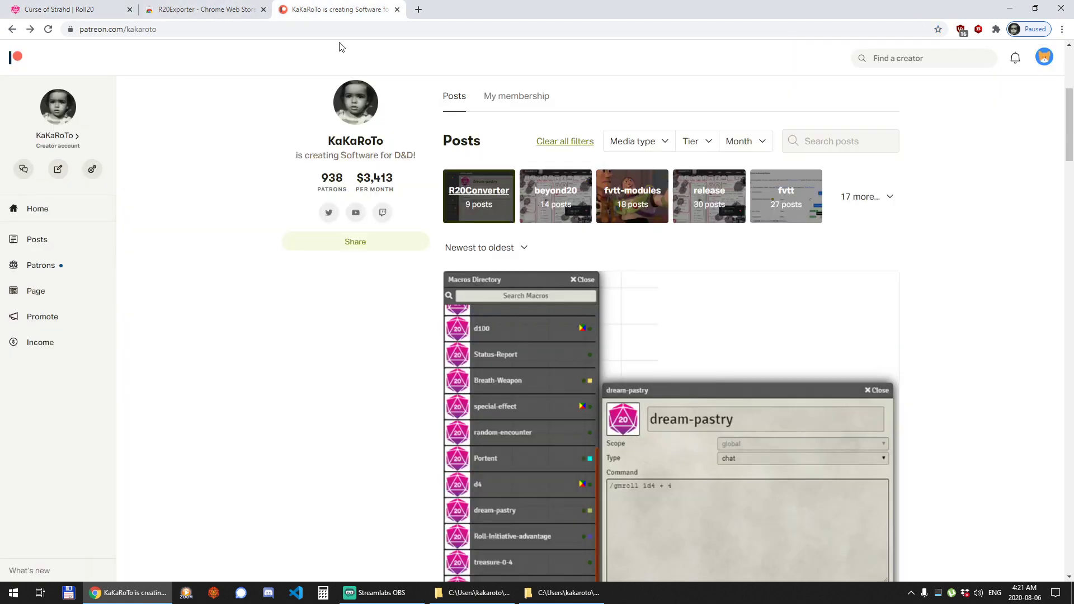
scroll(138, 115, up, 5)
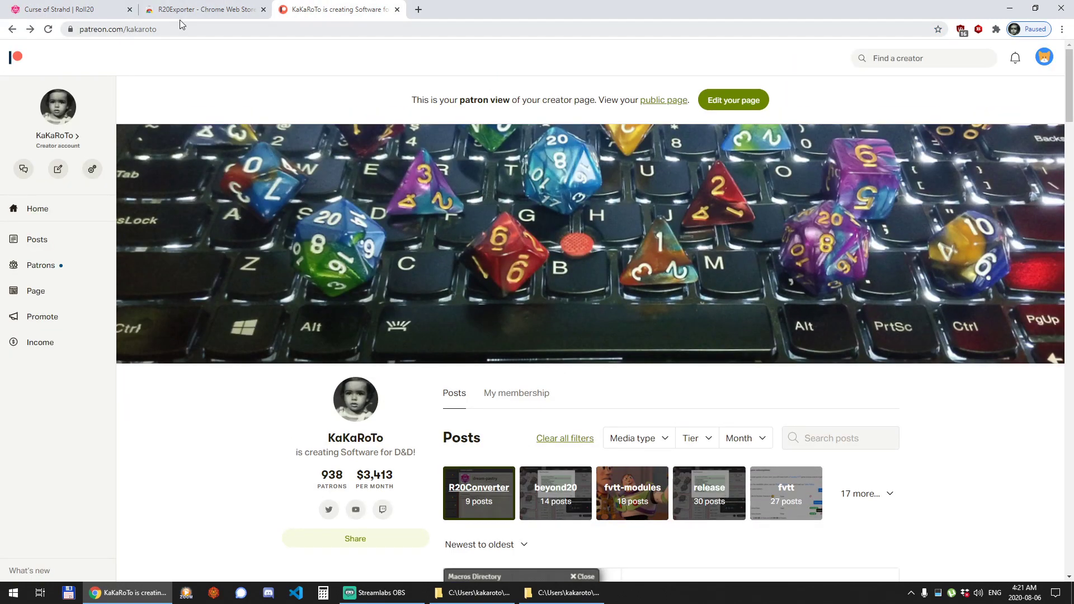
scroll(479, 159, down, 4)
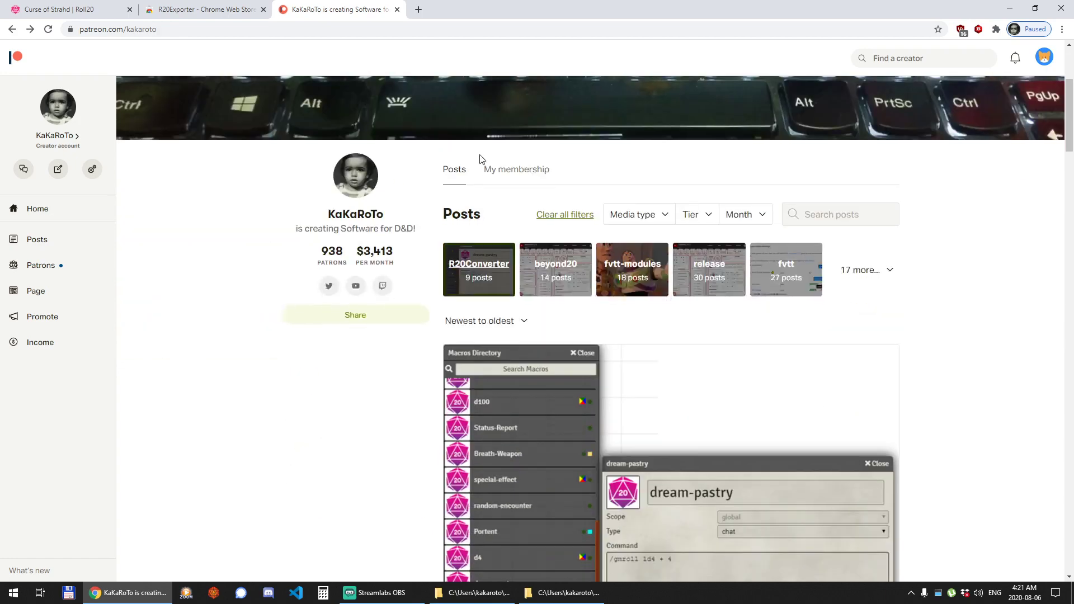
click(468, 265)
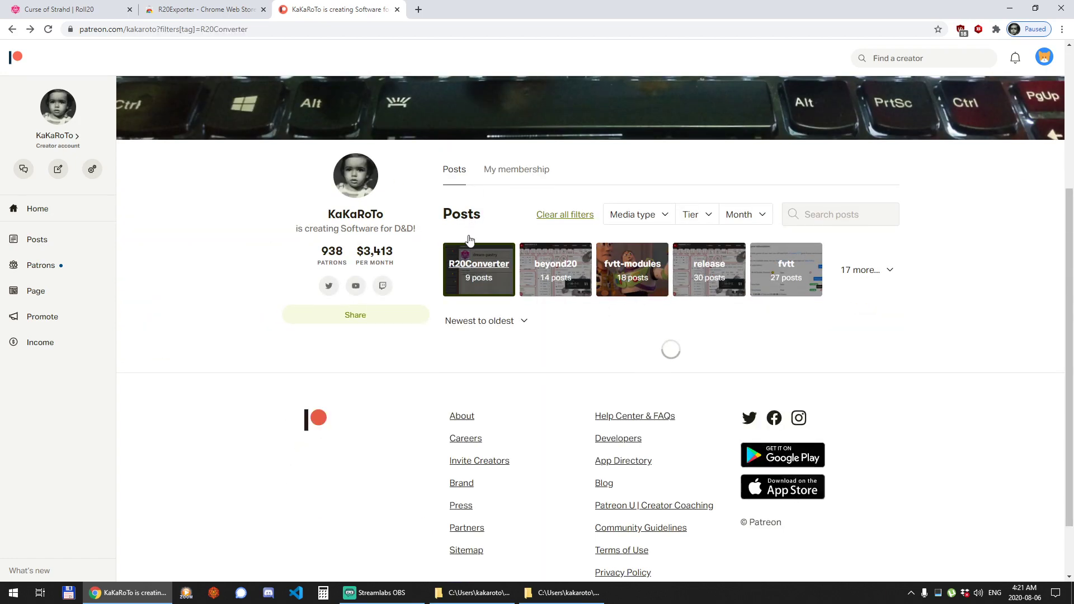
Switch to the R20Converter folder in File Explorer, extract R20Converter-0.9-windows.zip into its own folder and open that folder.
scroll(508, 303, down, 8)
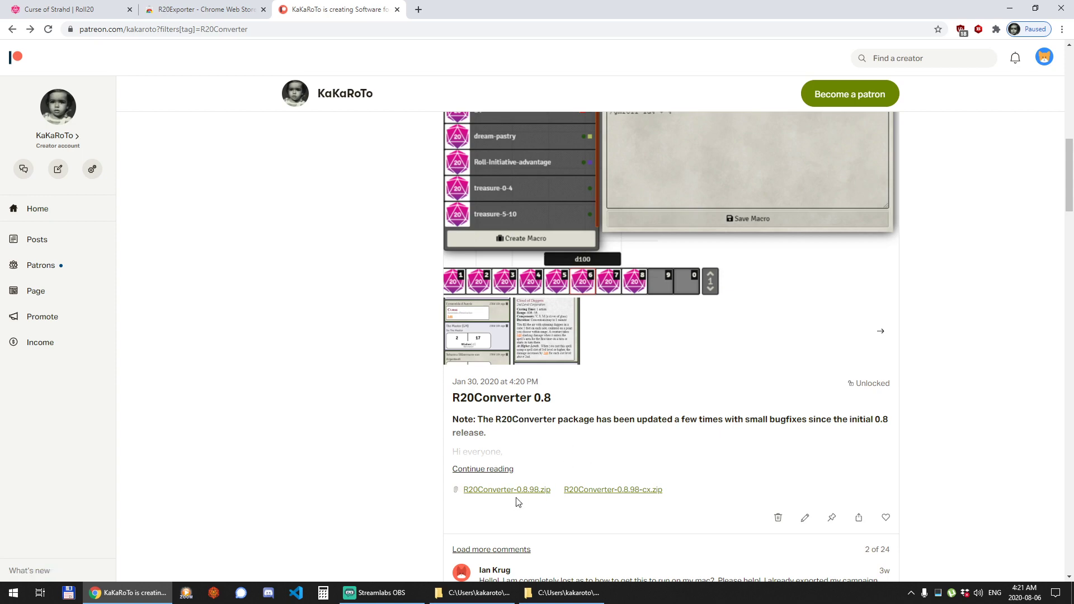
scroll(535, 462, up, 6)
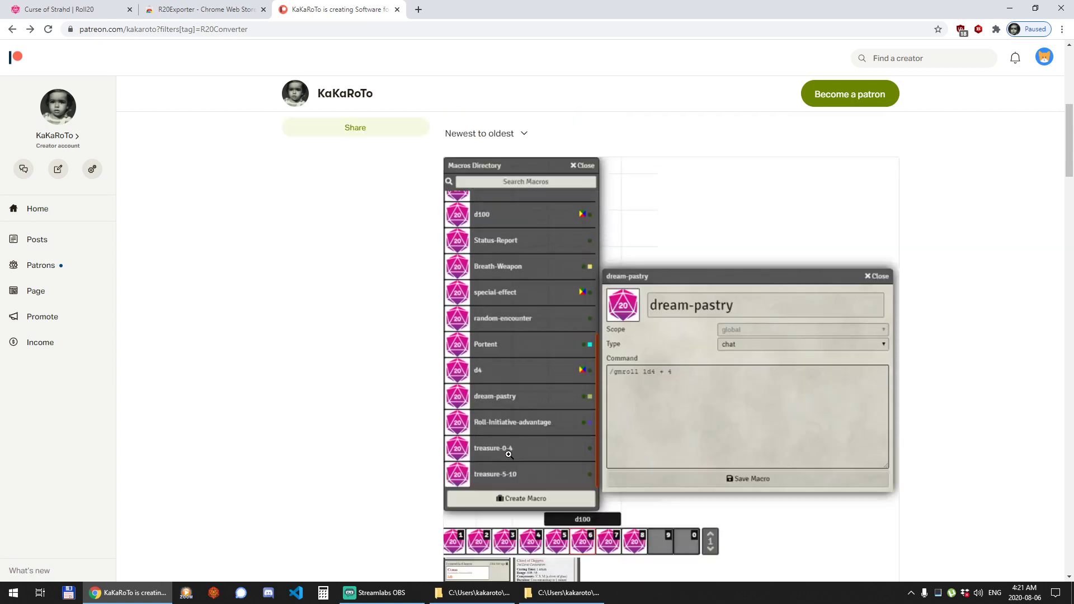
click(472, 594)
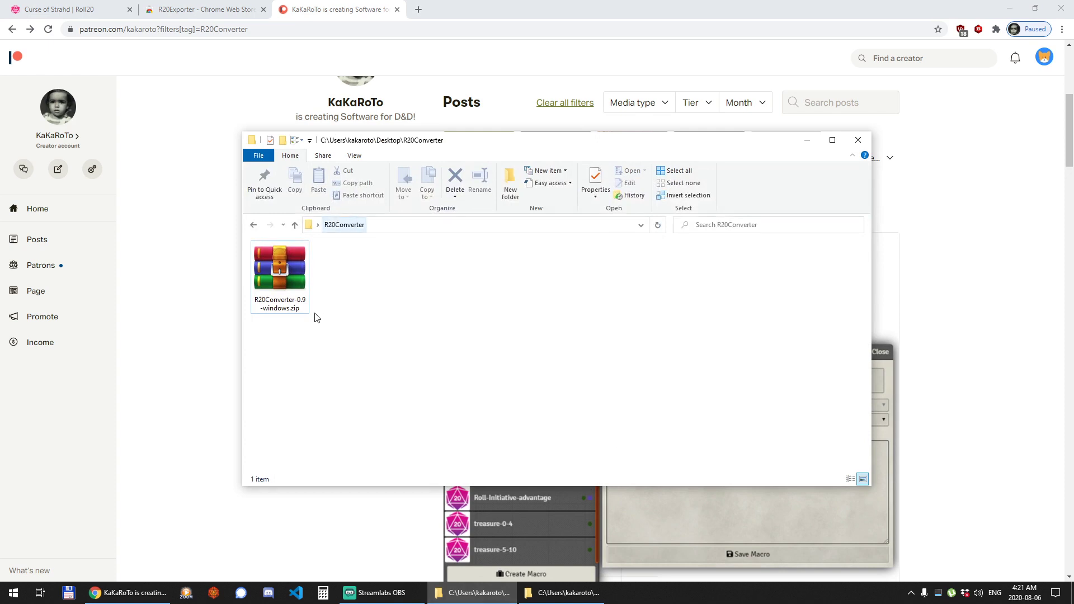
click(291, 268)
right_click(288, 267)
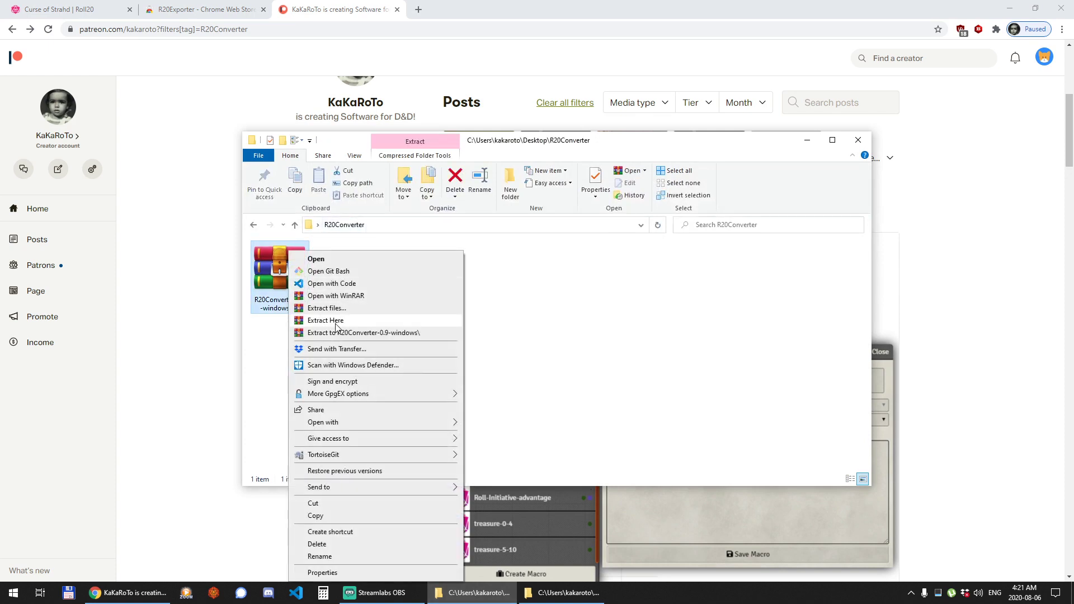
click(379, 324)
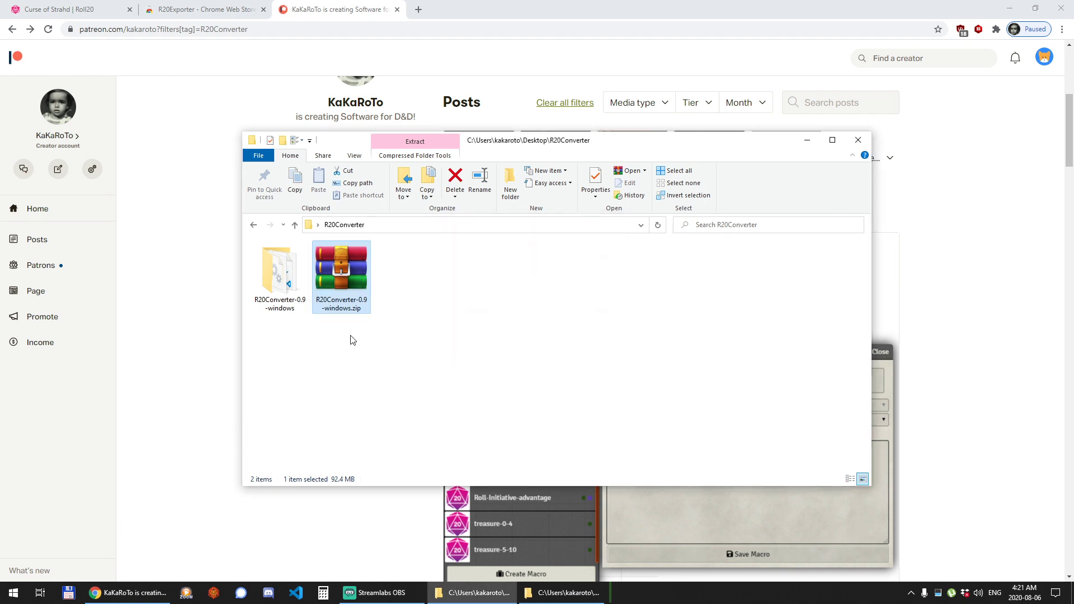
double_click(279, 287)
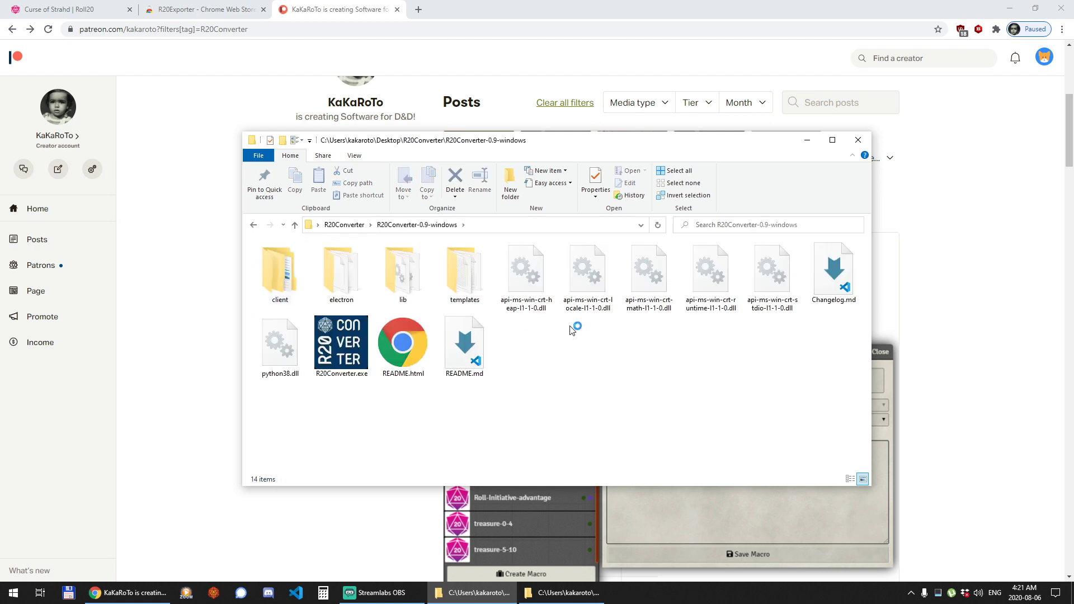
Open README.html from the extracted R20Converter folder and read the usage and campaign conversion instructions.
click(407, 348)
double_click(407, 346)
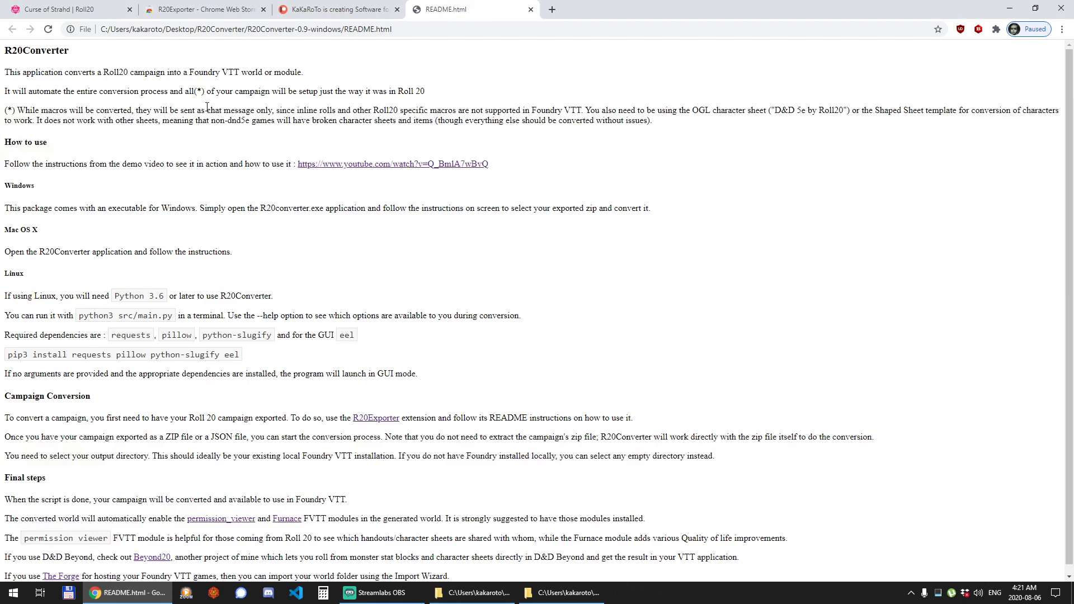
scroll(153, 239, down, 1)
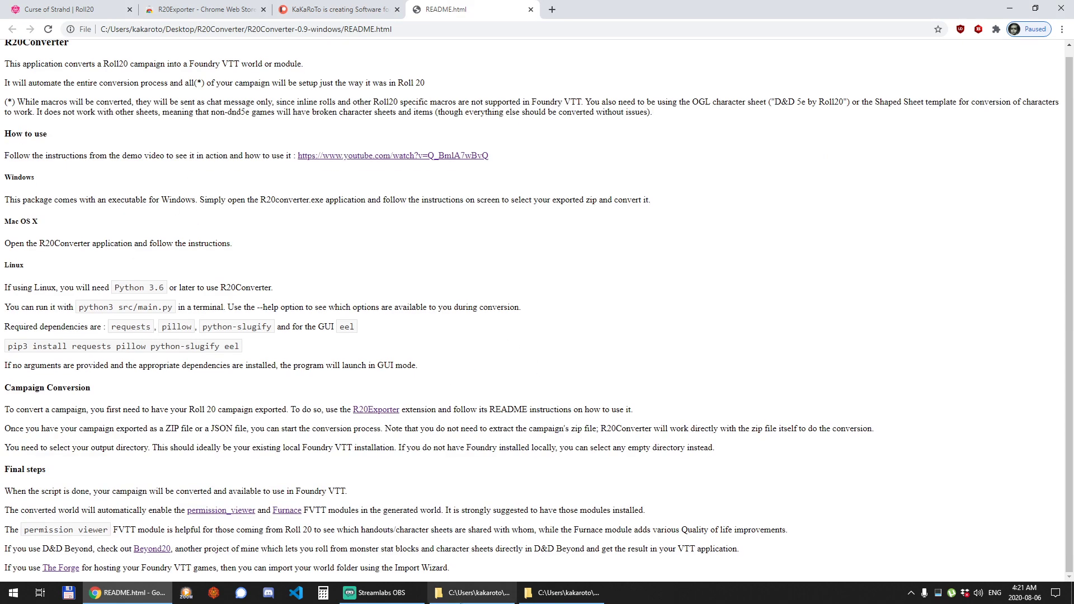
Return to the extracted R20Converter folder and launch R20Converter.exe.
click(458, 594)
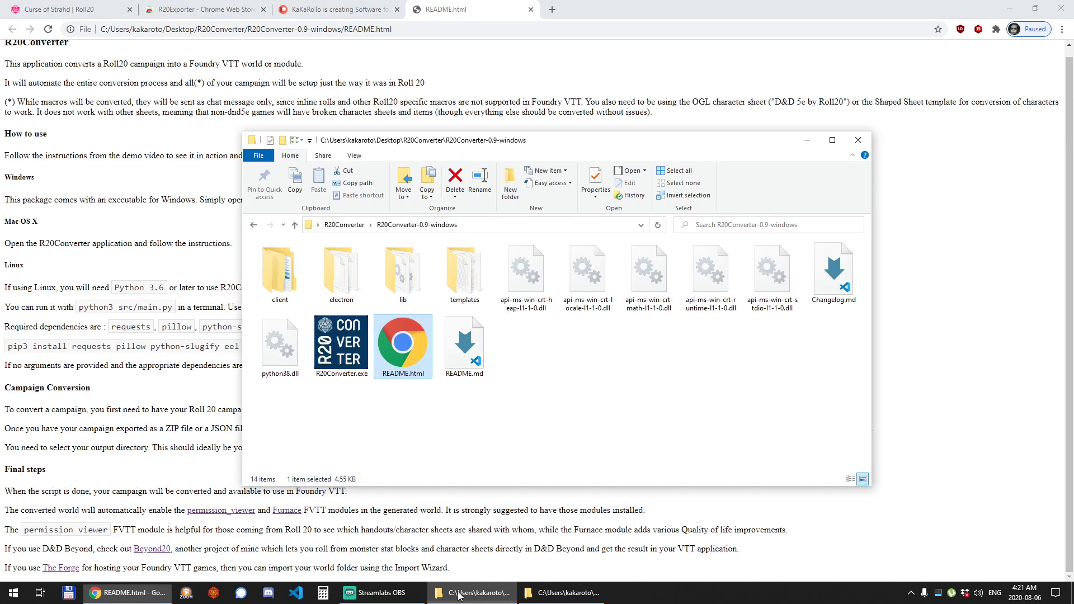
click(343, 353)
double_click(341, 348)
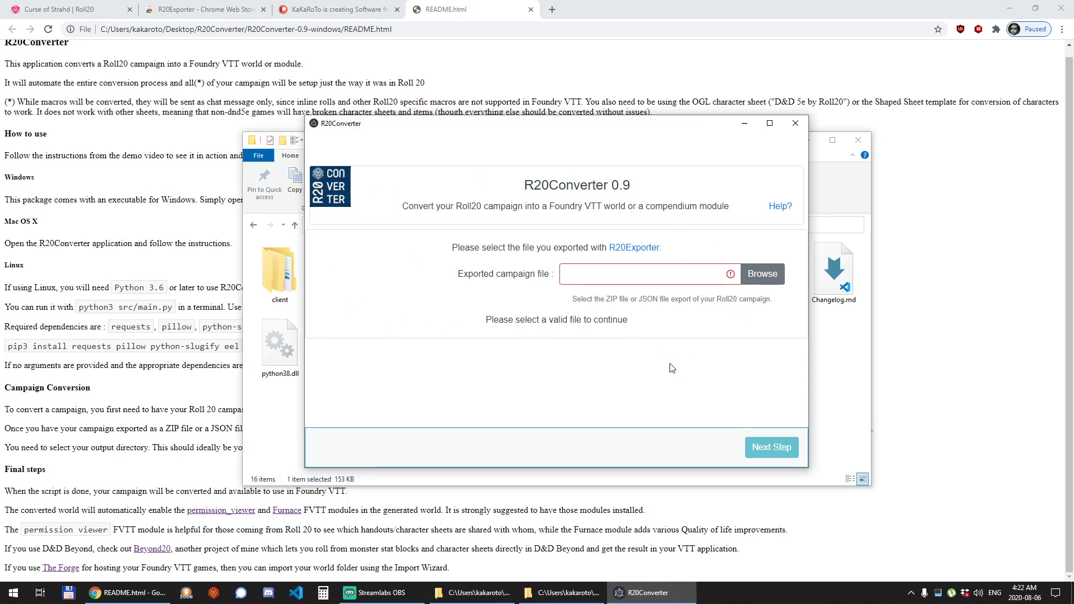
Load Curse of Strahd.zip as the exported campaign file and continue to the destination settings.
click(768, 276)
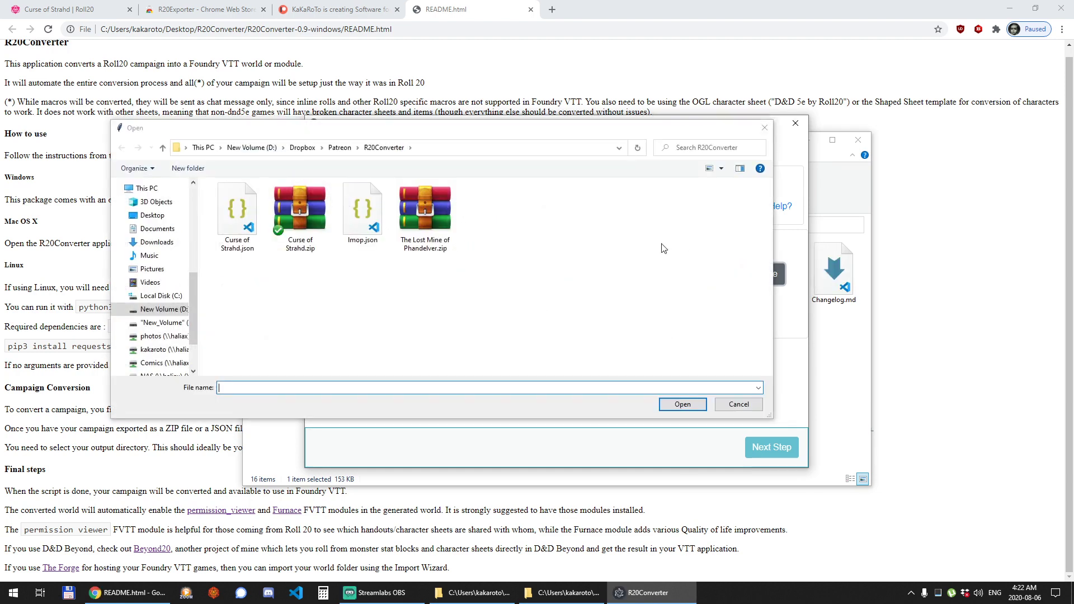
click(242, 224)
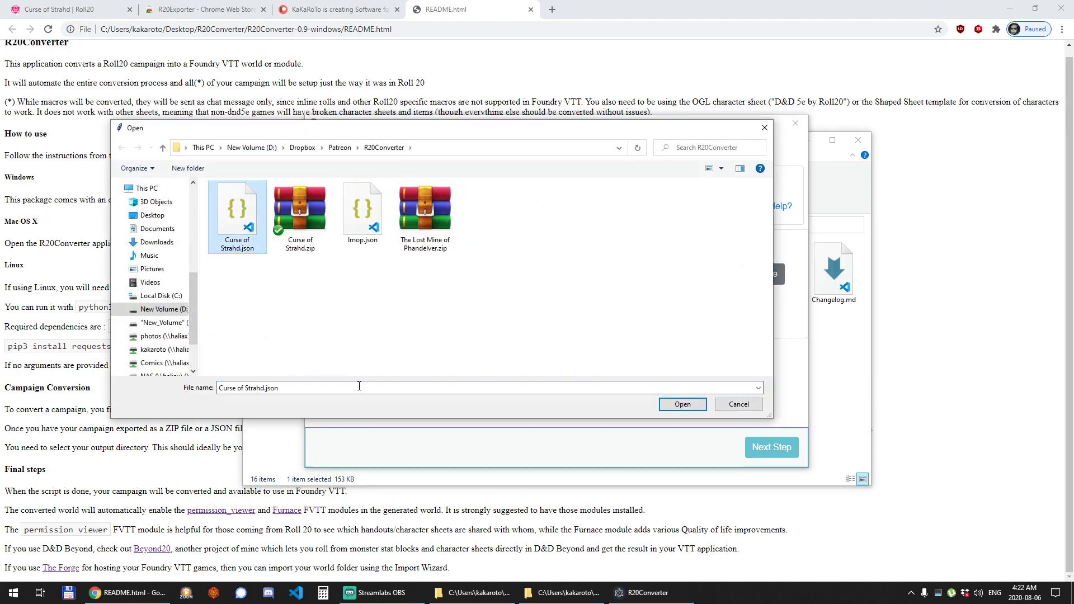
click(306, 227)
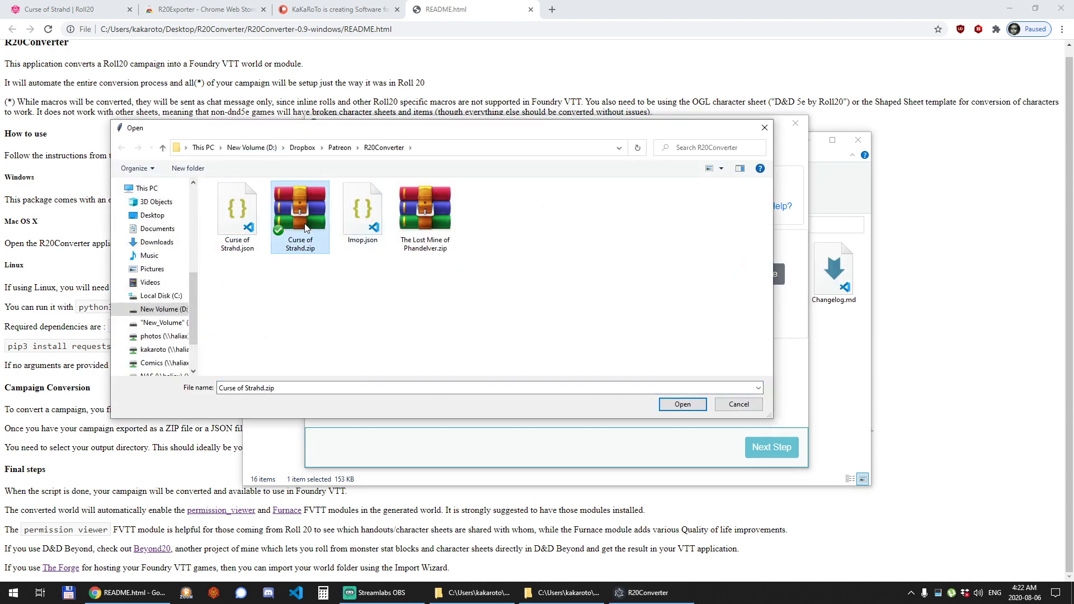
click(374, 213)
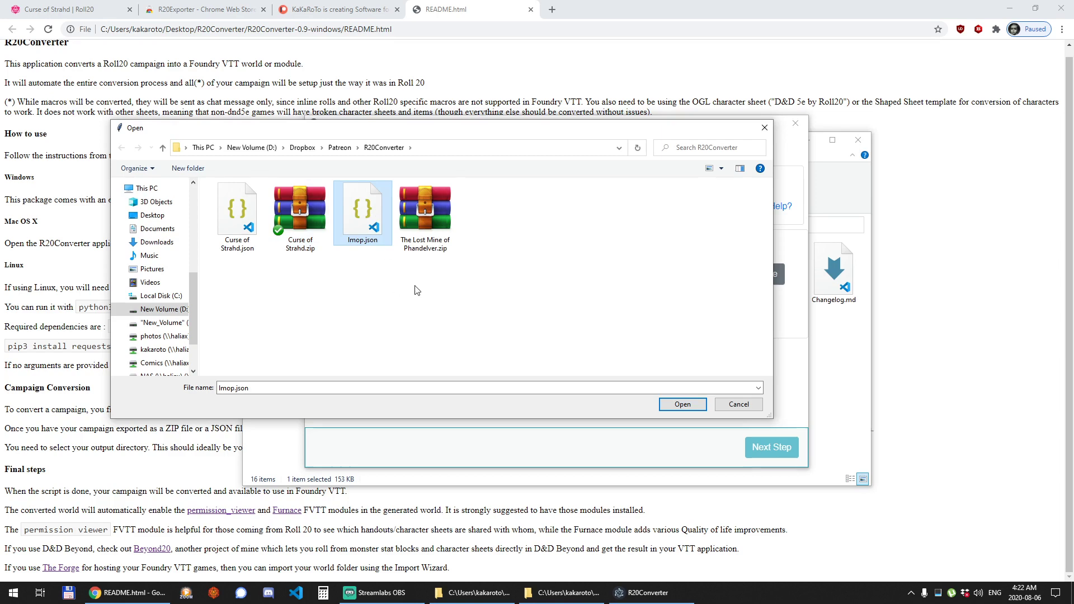
click(426, 216)
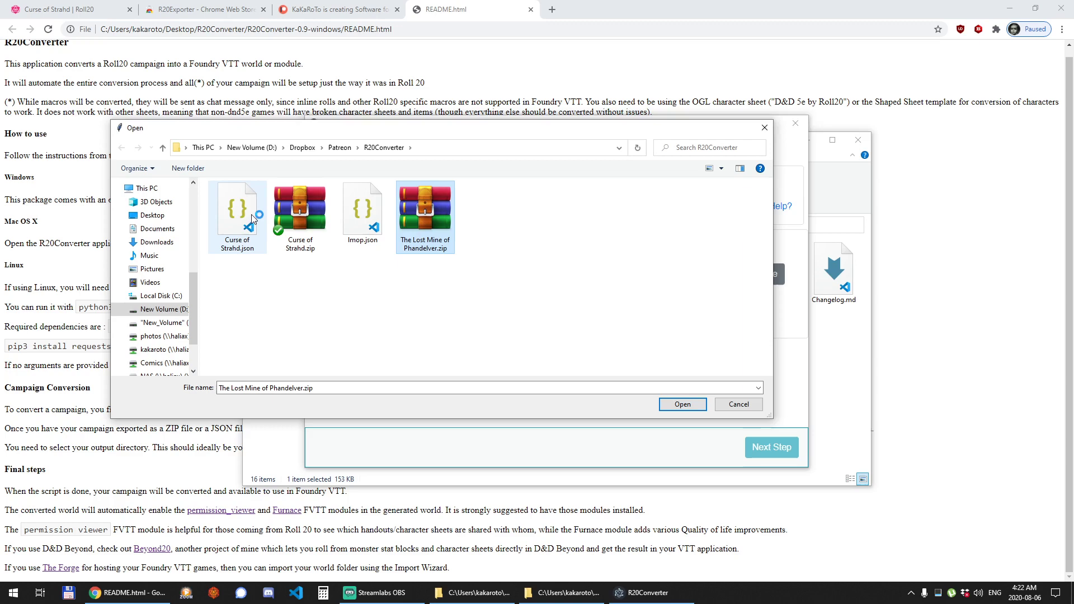
click(291, 211)
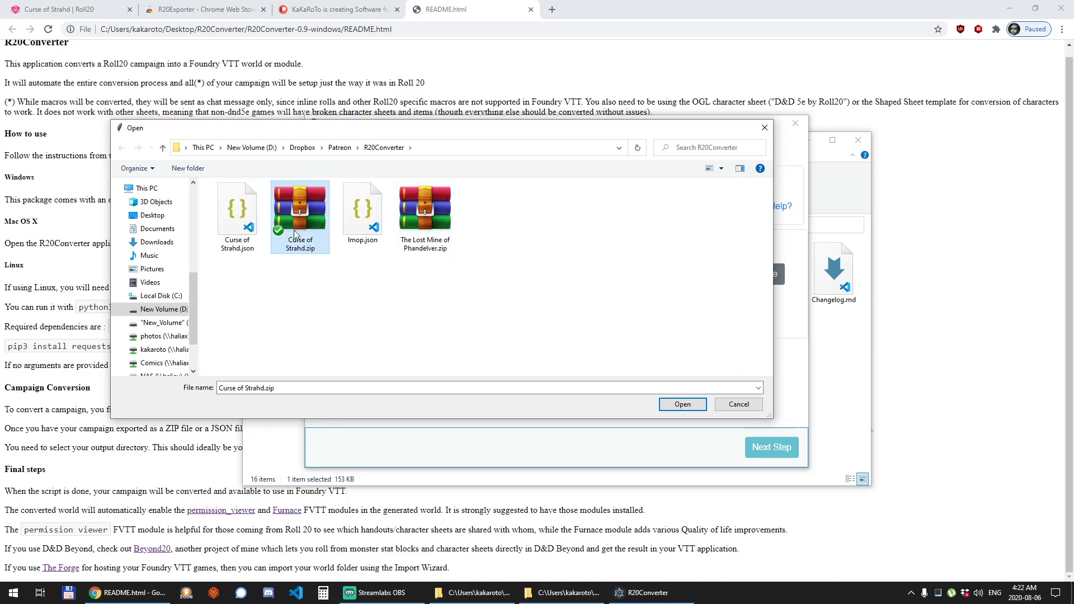
double_click(297, 213)
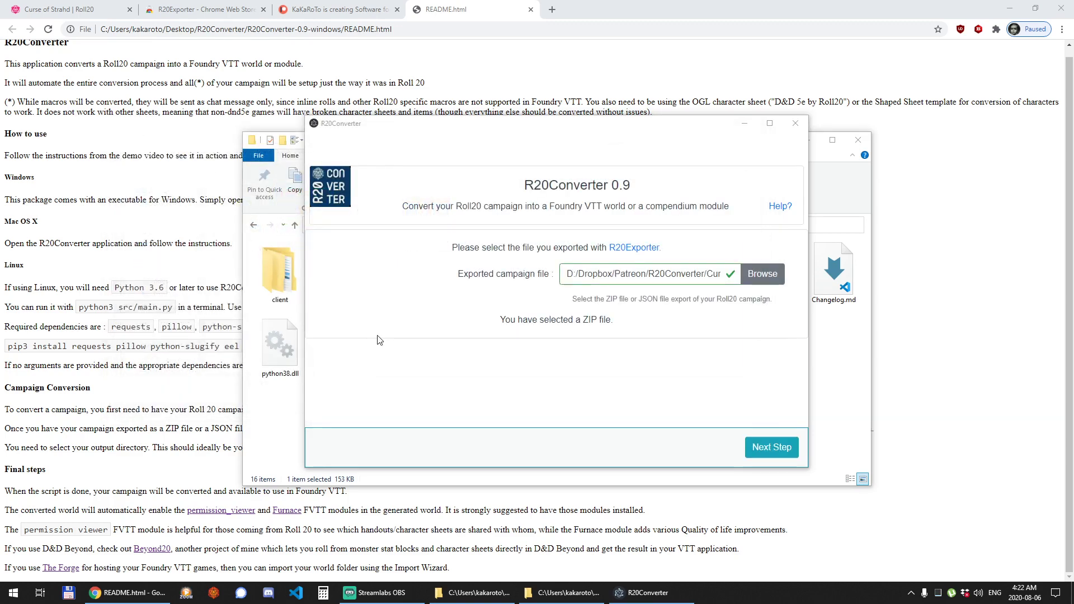
click(773, 453)
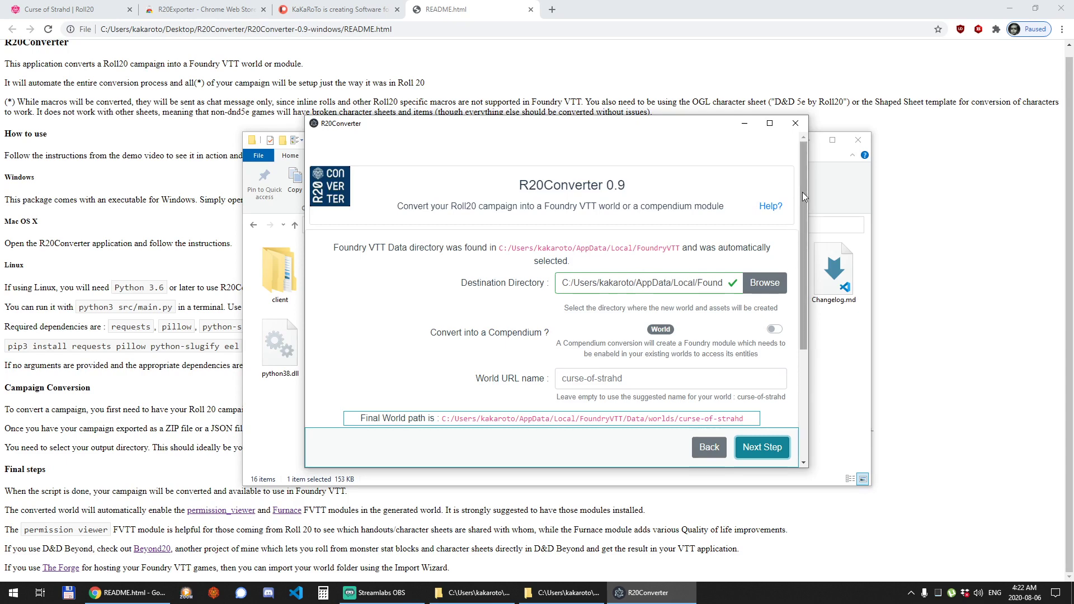
Open FoundryVTT's user data folder to compare its path with the destination directory, and close the folder window.
drag(803, 189, 804, 230)
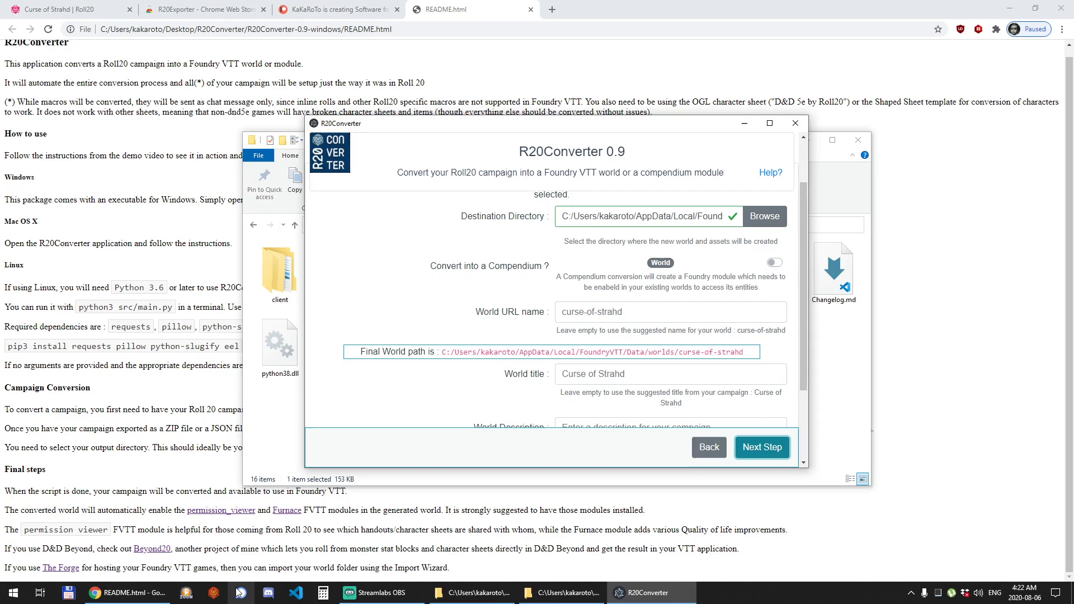
right_click(214, 593)
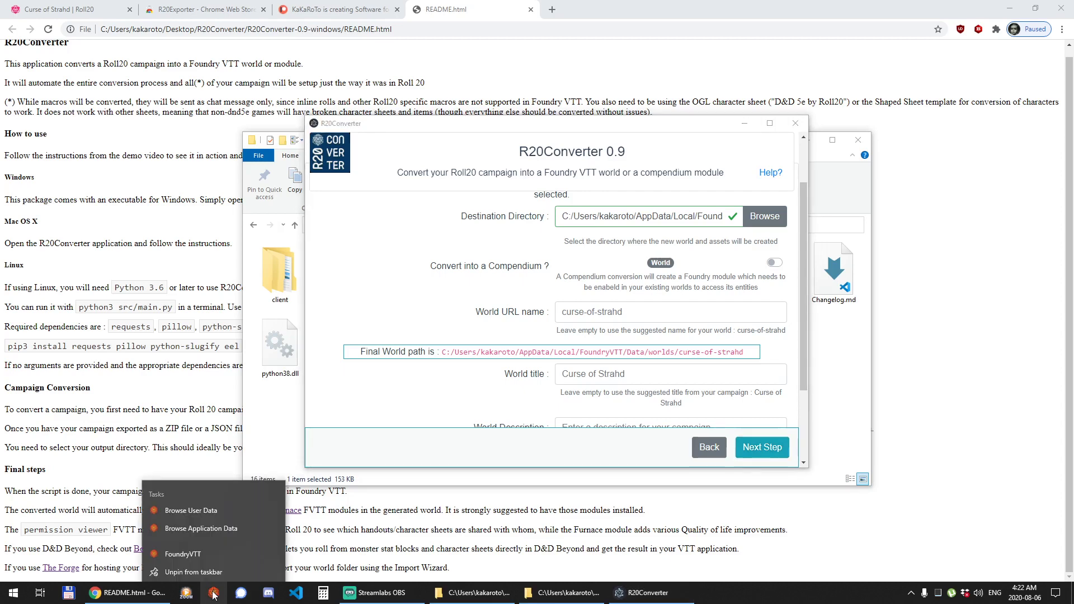
click(192, 509)
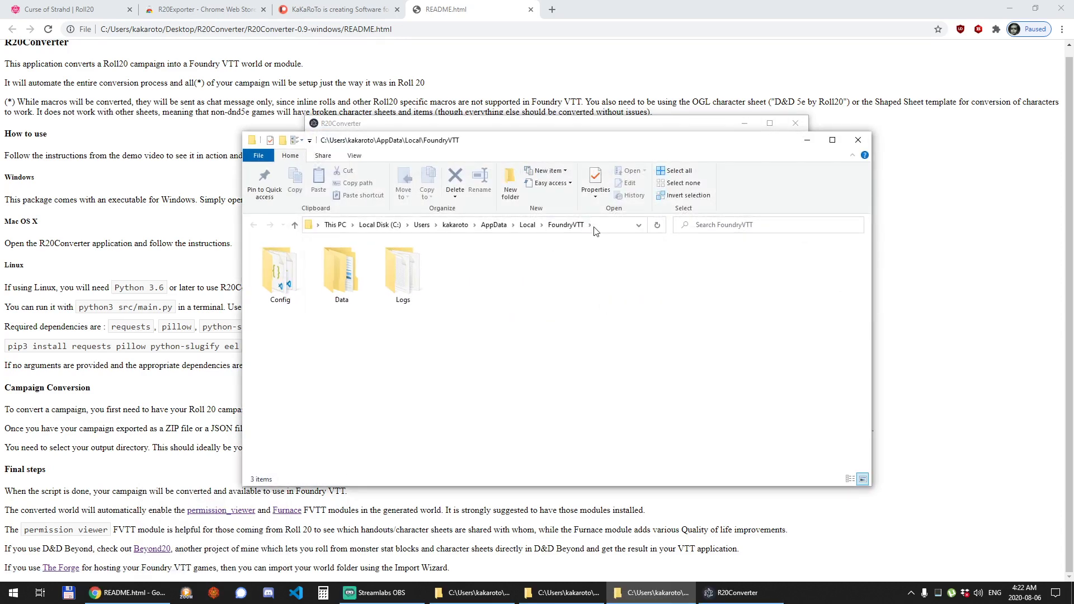
click(590, 224)
click(601, 225)
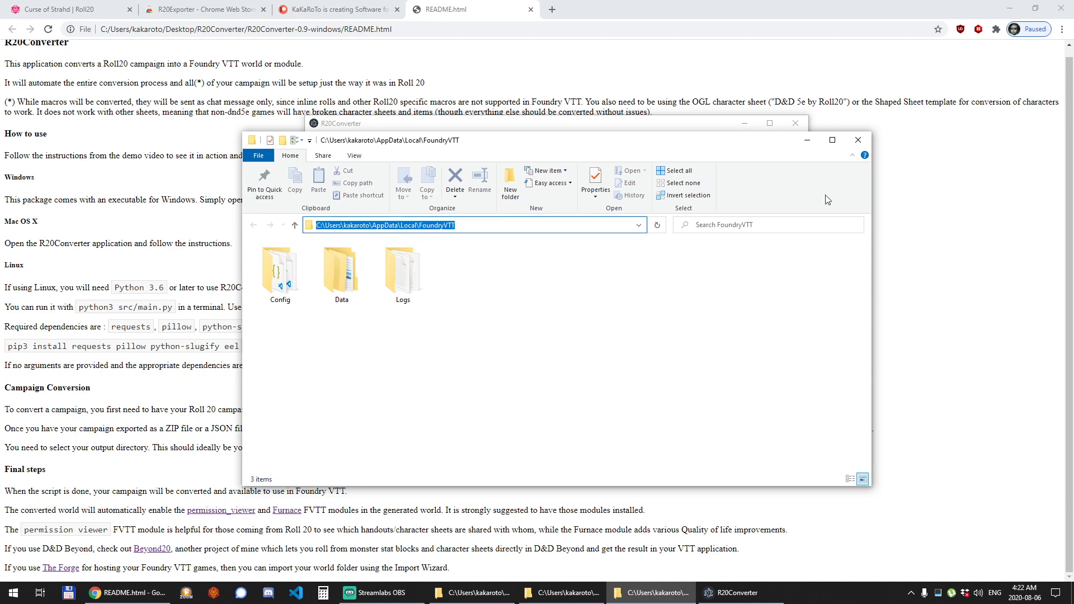
click(858, 140)
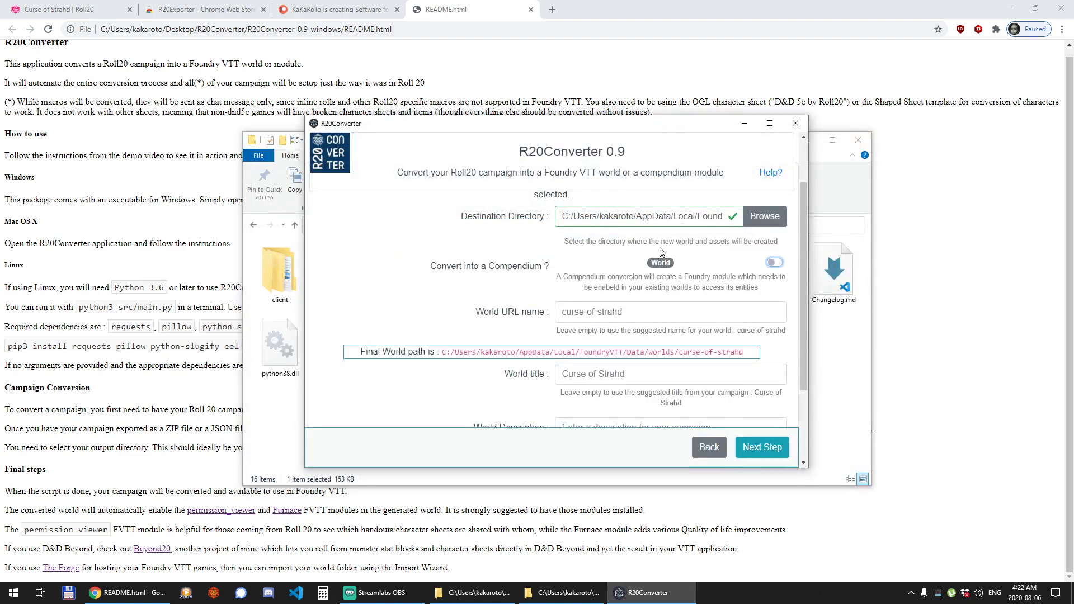
Try cos as the World URL name and clear the field again.
drag(801, 268, 671, 267)
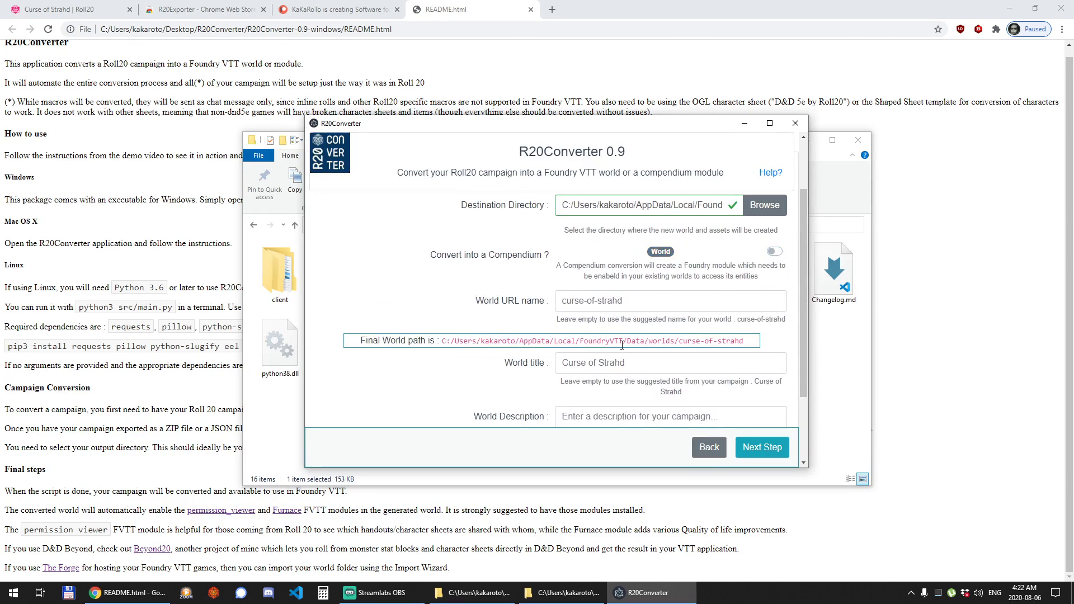
click(649, 306)
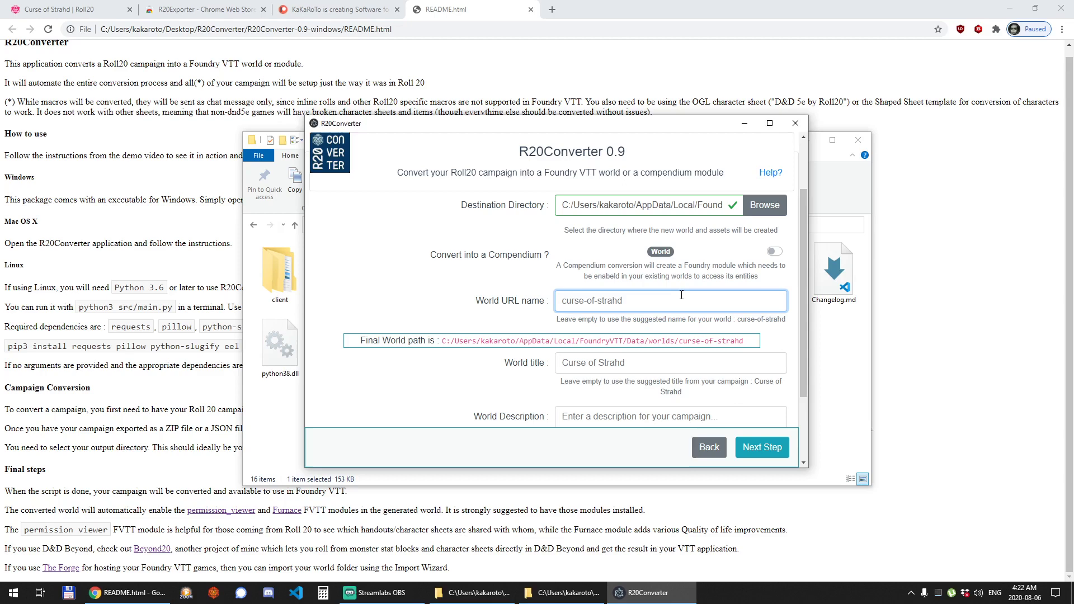
text(cos)
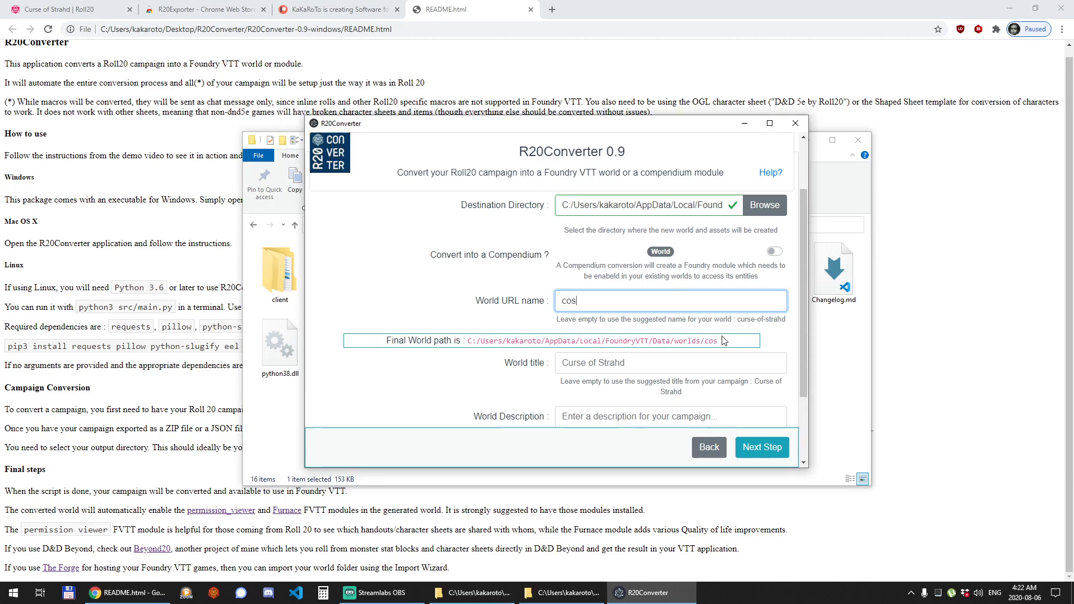
click(639, 367)
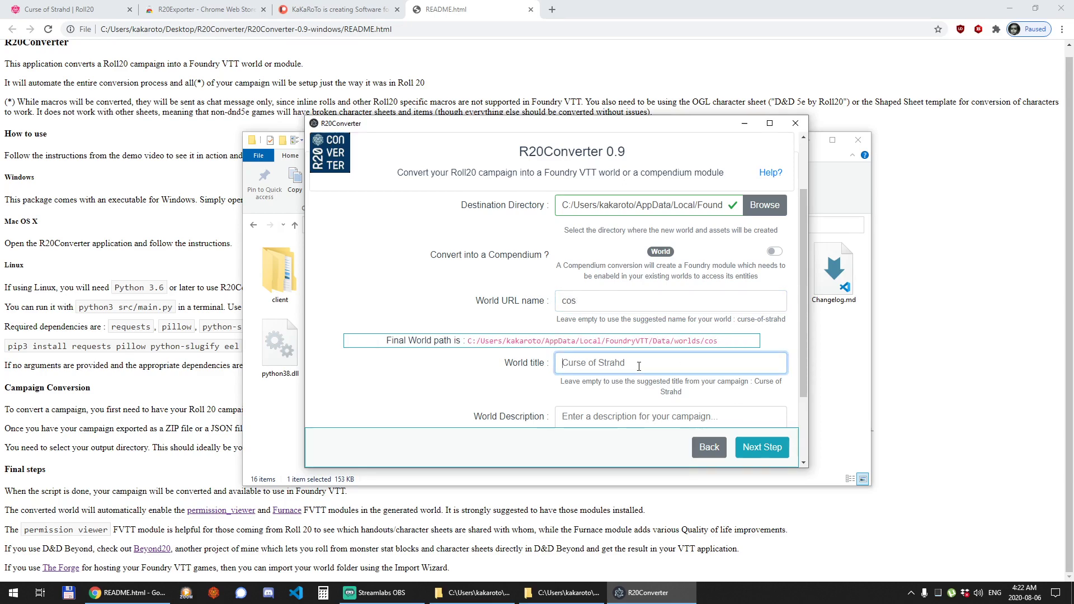
double_click(568, 302)
key(BackSpace)
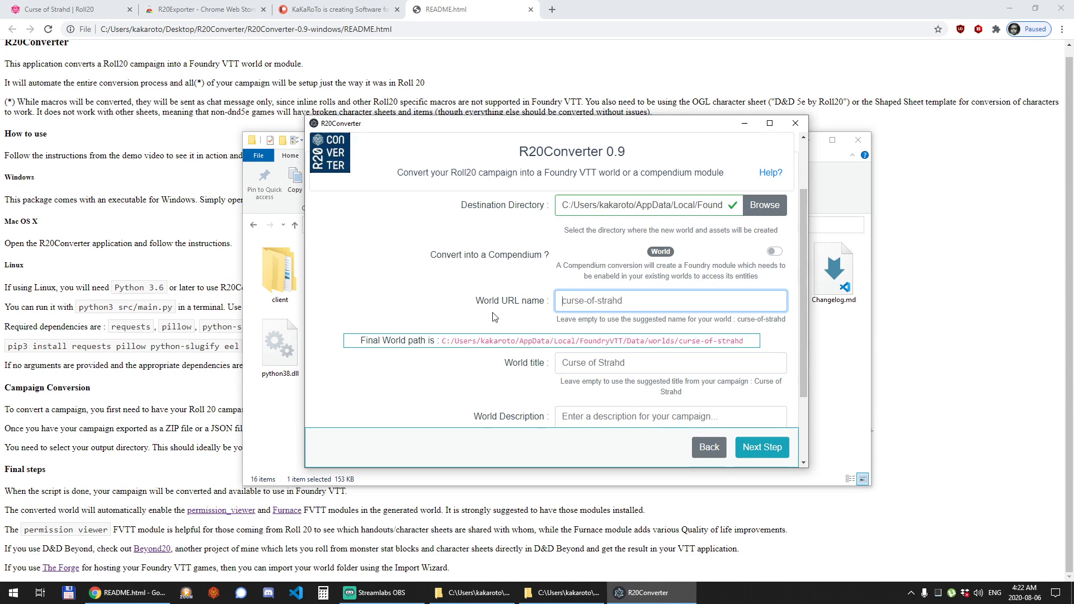
Leave the world title, description and access keys empty and continue to the conversion options.
scroll(498, 318, down, 2)
click(598, 325)
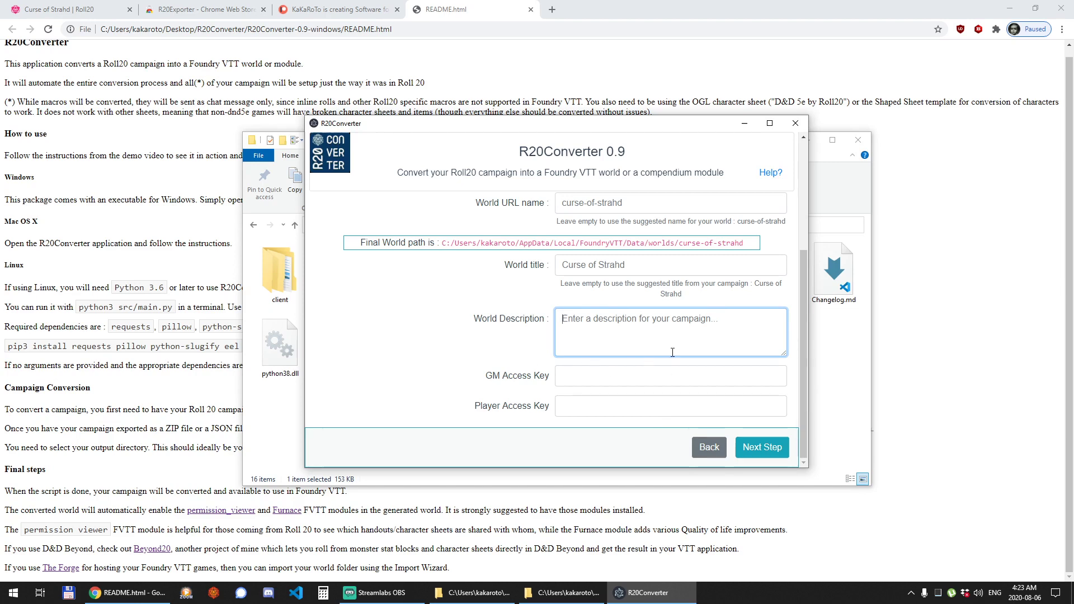
click(762, 451)
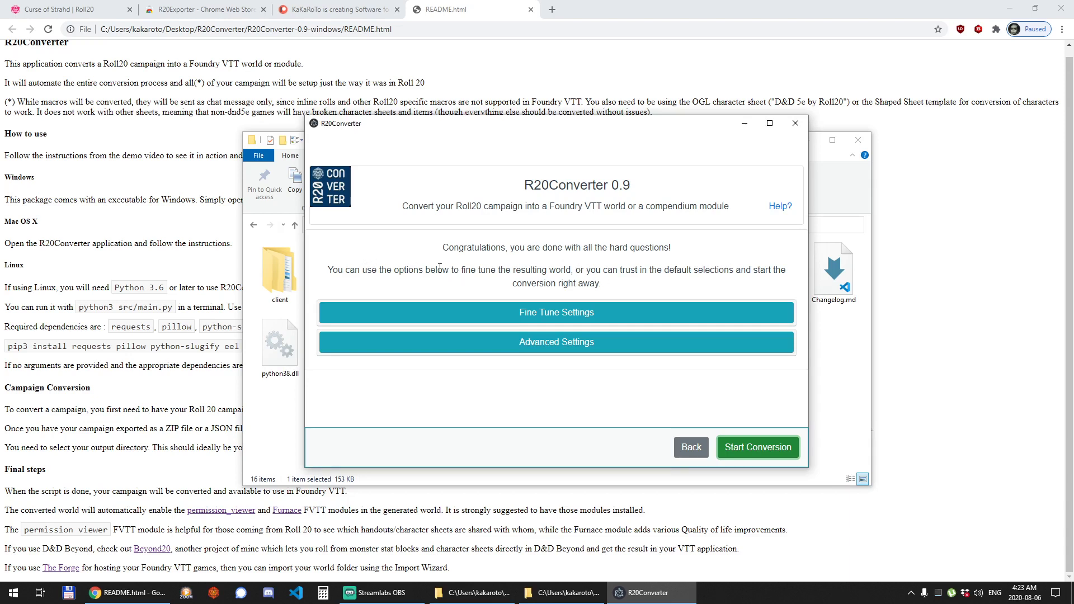
Expand the Fine Tune Settings and review the options, including the Fog of War Exploration choices, keeping Enable Fog of War.
click(562, 316)
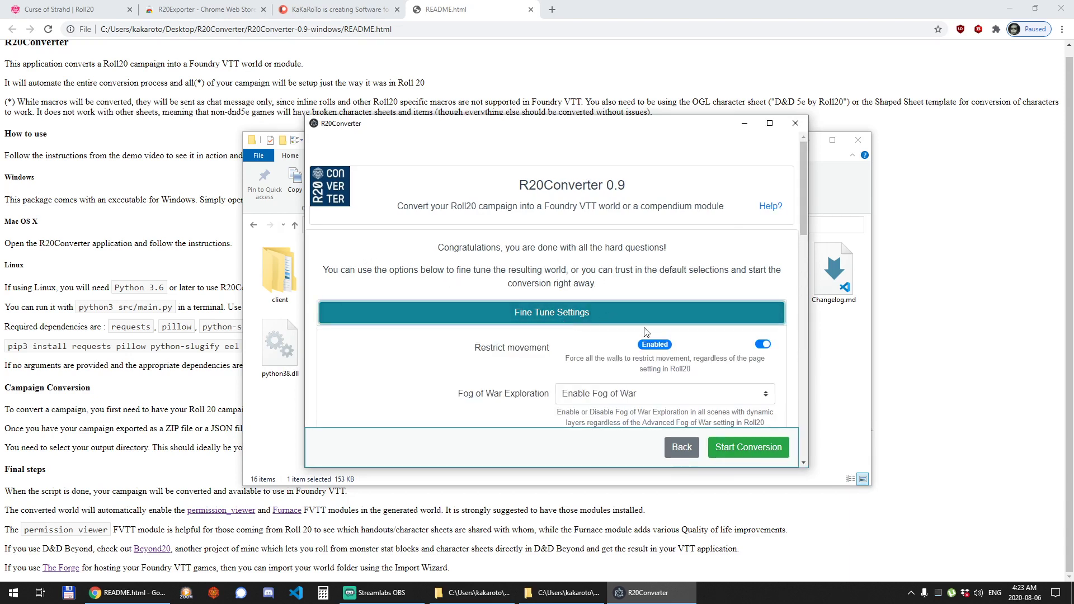
drag(800, 160, 789, 215)
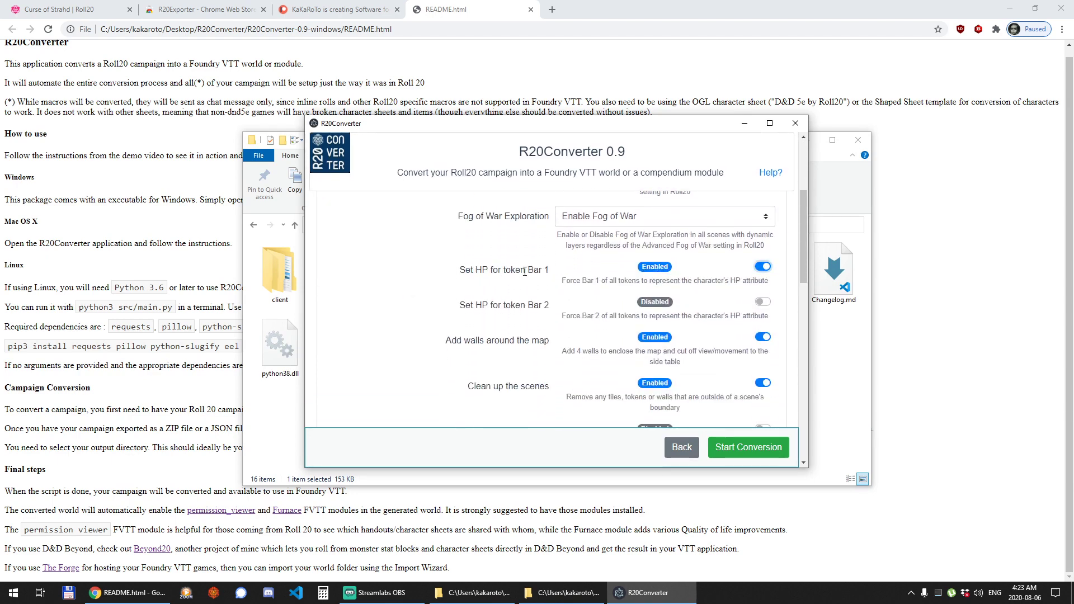
drag(511, 270, 537, 271)
click(536, 271)
scroll(498, 301, up, 1)
click(665, 274)
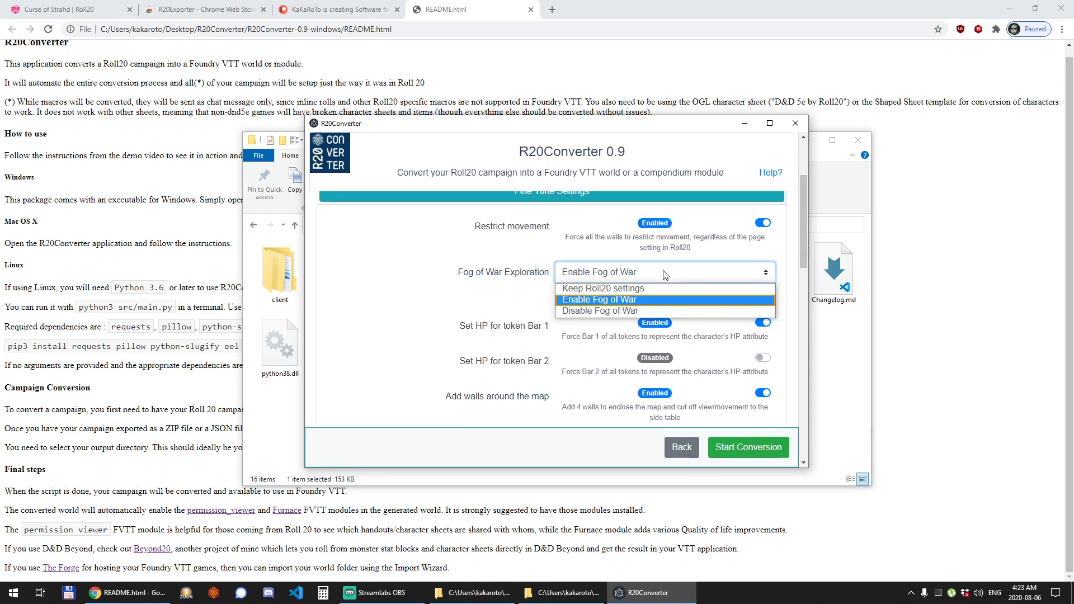
click(691, 274)
click(638, 274)
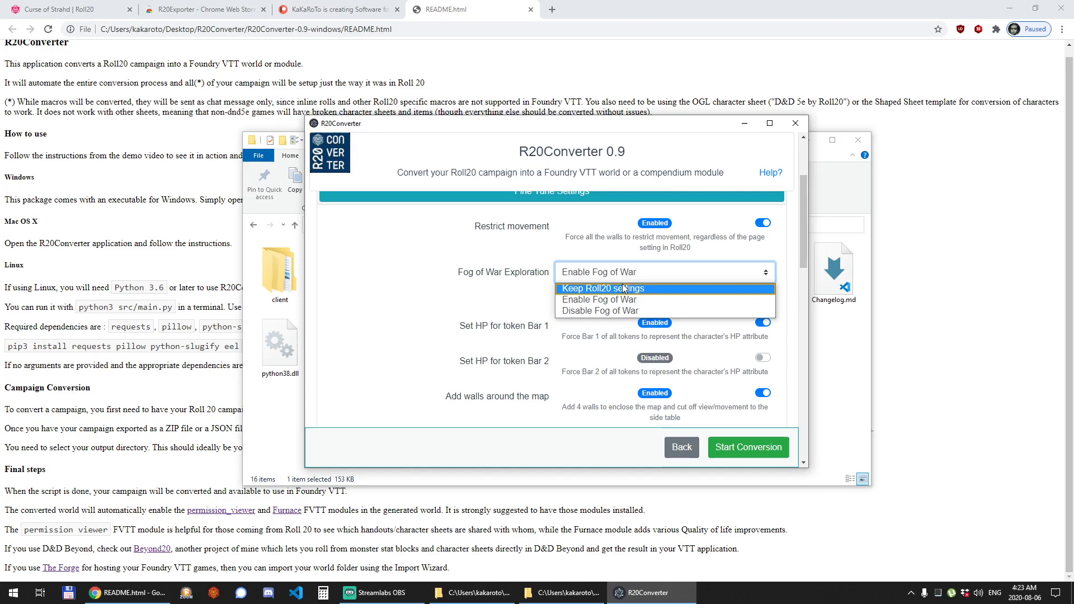
click(649, 273)
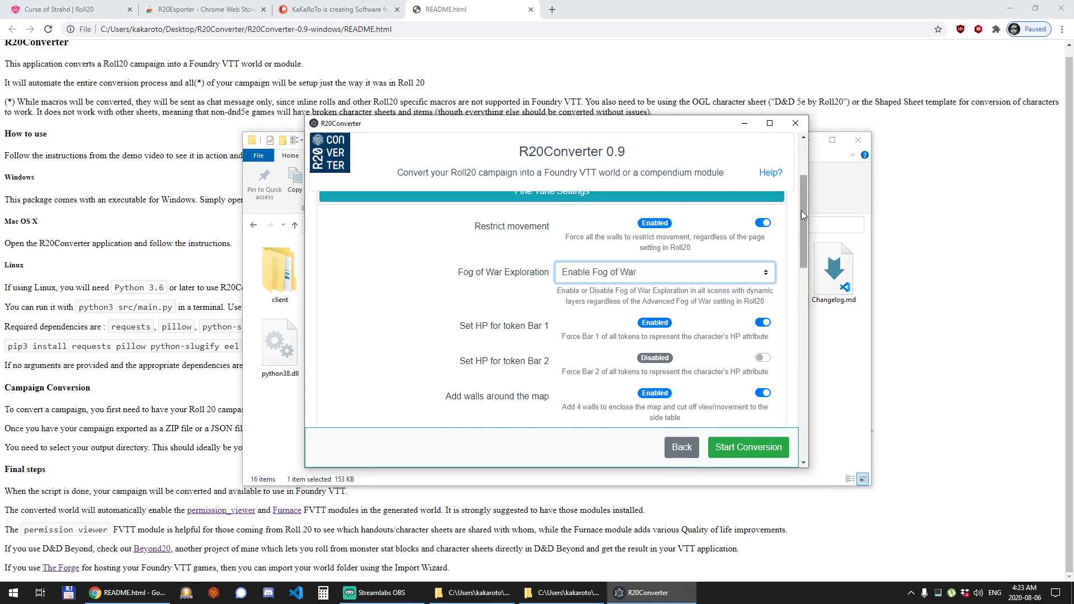
Review the remaining Fine Tune Settings down to the loot item folders, and check the Roll20 campaign's ZIP export in the browser.
scroll(802, 210, down, 6)
scroll(783, 274, down, 1)
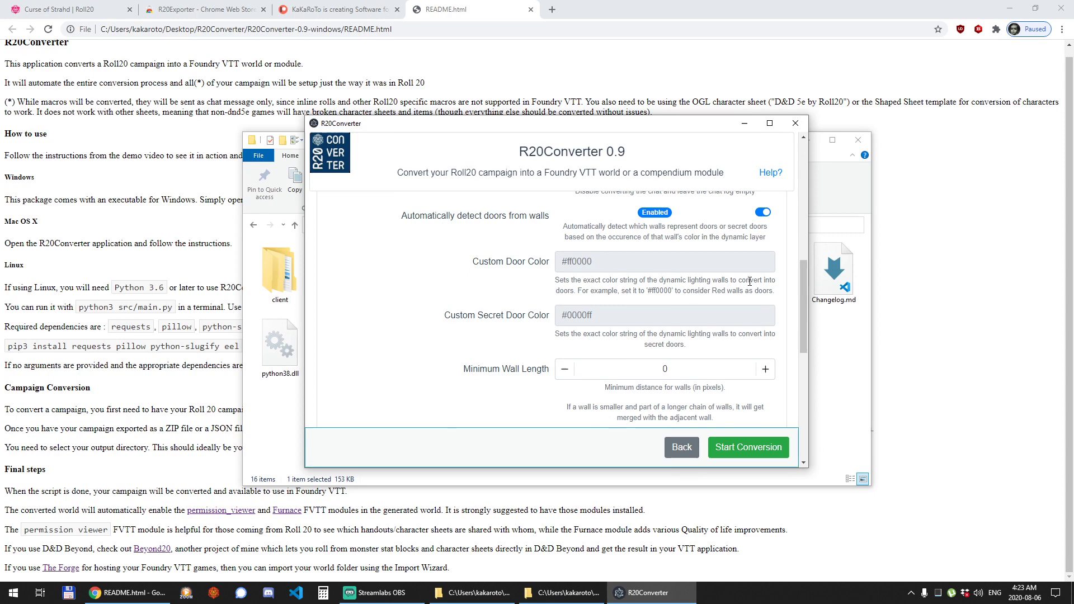
drag(803, 271, 790, 376)
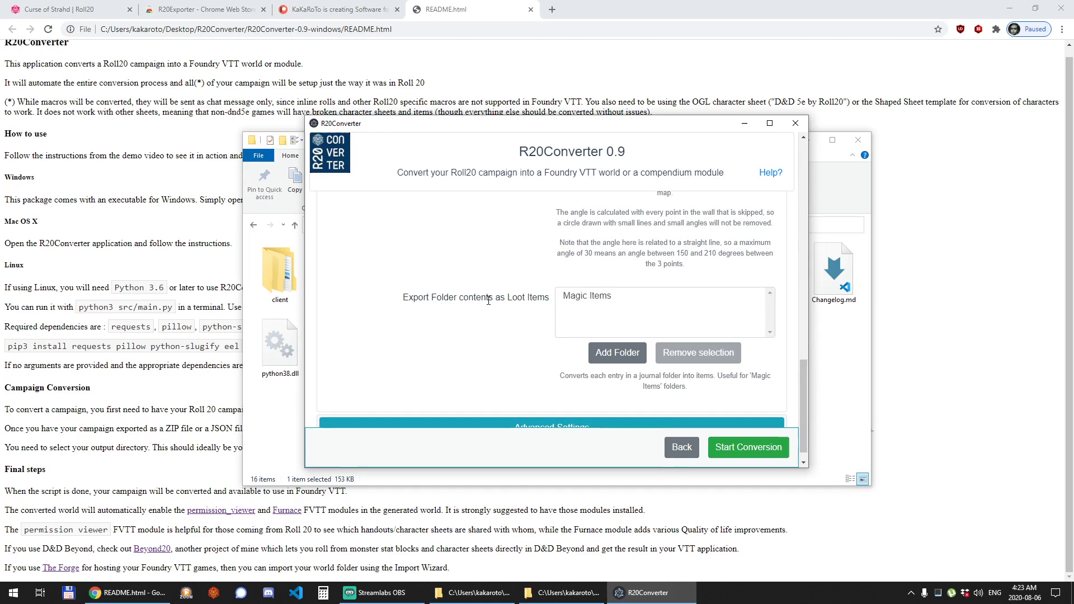
click(61, 9)
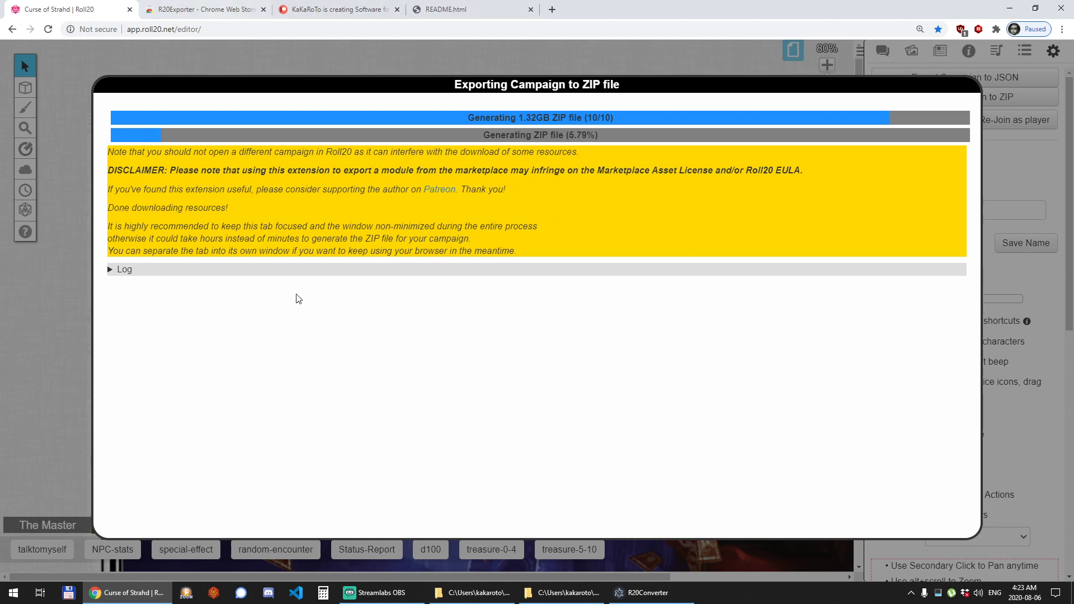
click(644, 593)
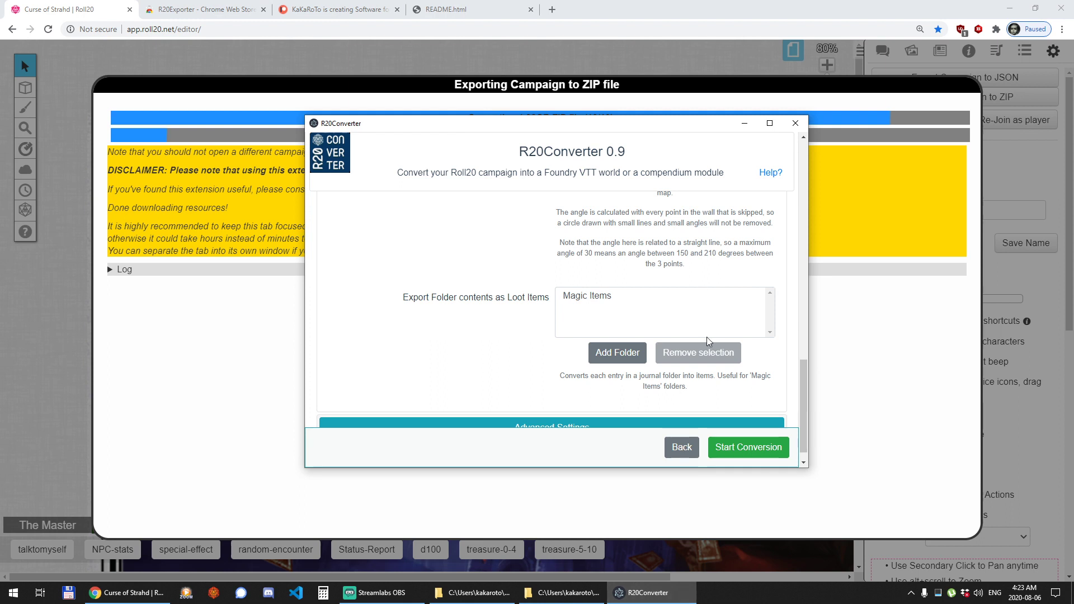
Highlight Magic Items in the loot item folder list and set the Minimum Wall Length to 50 pixels.
click(634, 301)
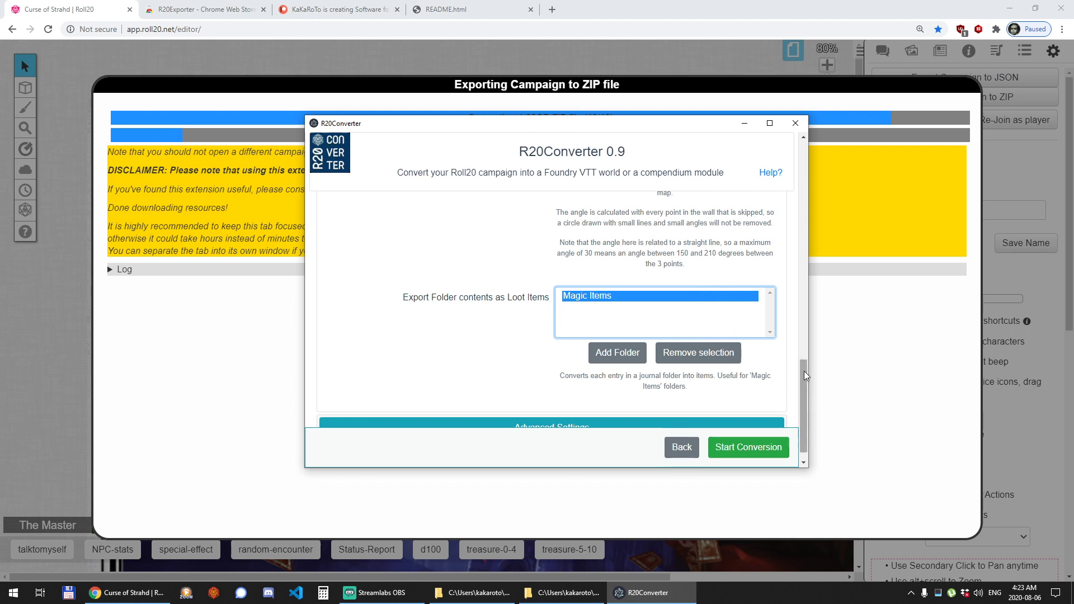
drag(806, 380, 804, 308)
click(667, 258)
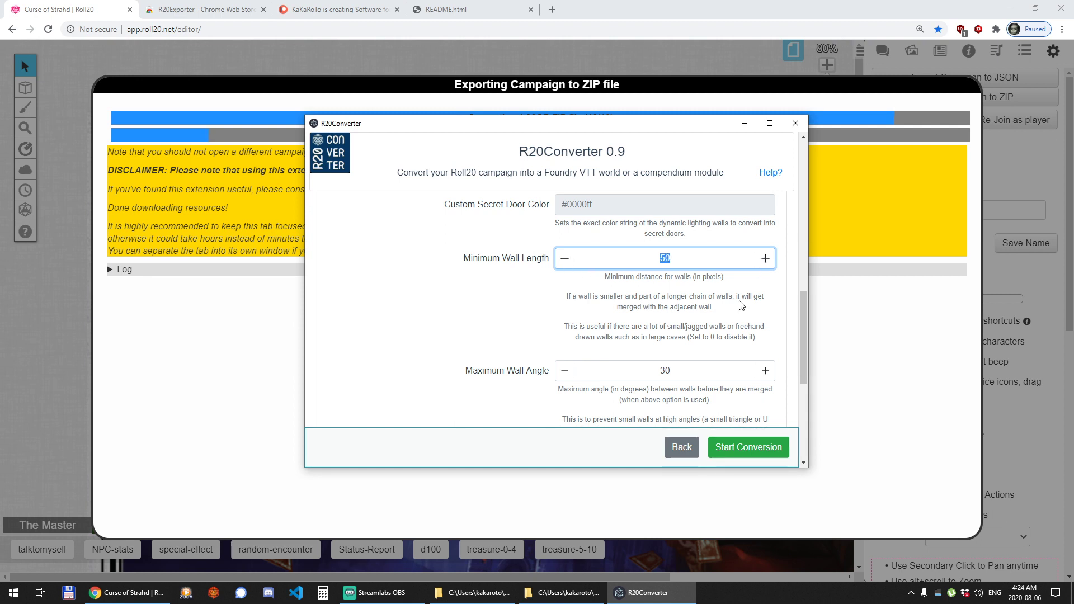
scroll(755, 308, down, 2)
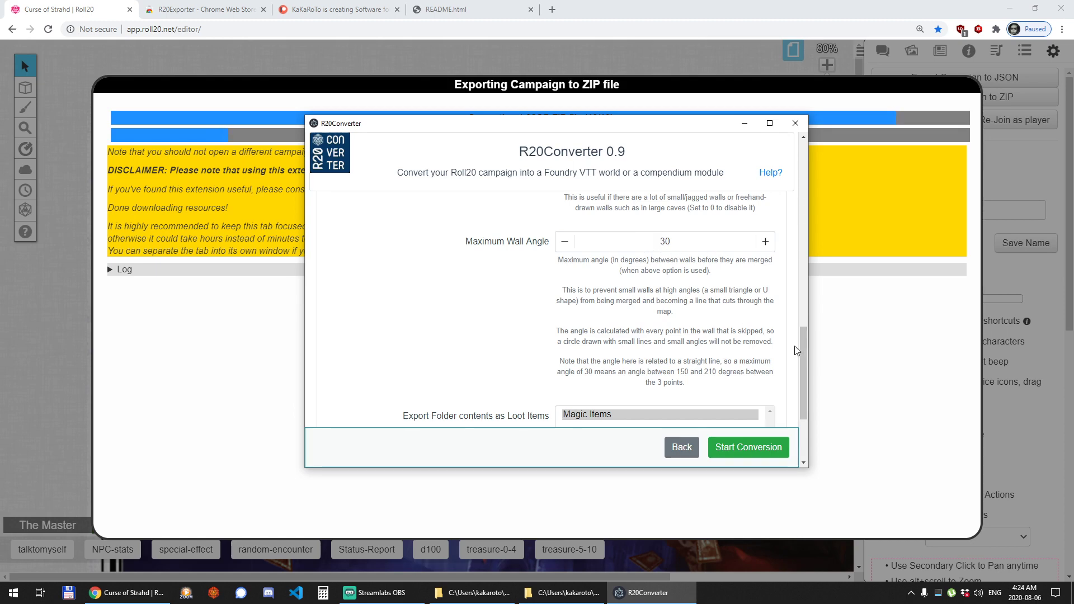
Look through the Advanced Settings without changing them, collapse them, and start the conversion.
scroll(797, 351, down, 2)
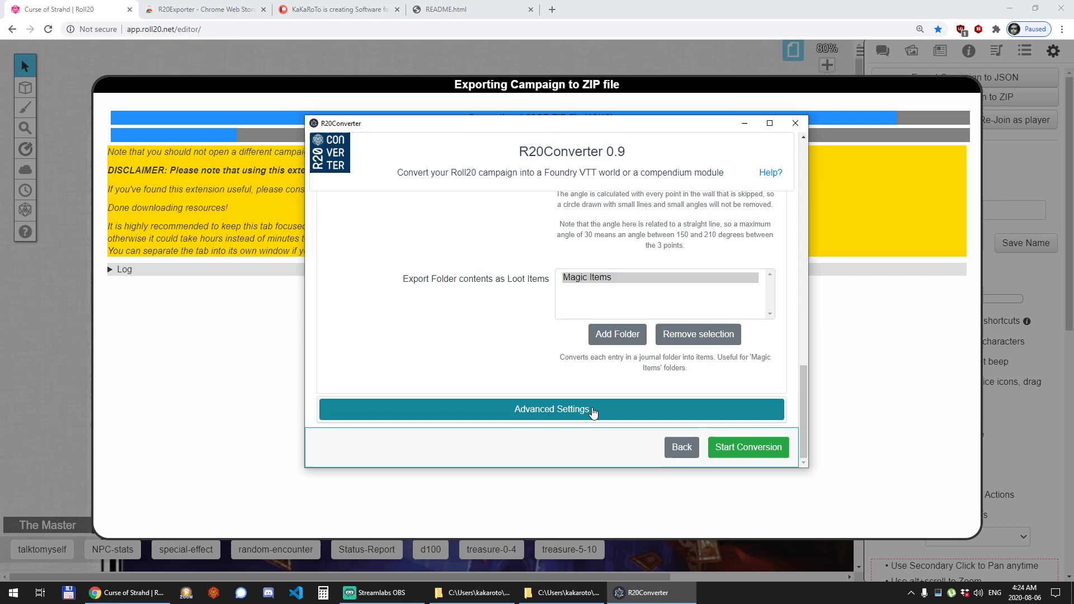
click(593, 413)
drag(801, 303, 806, 282)
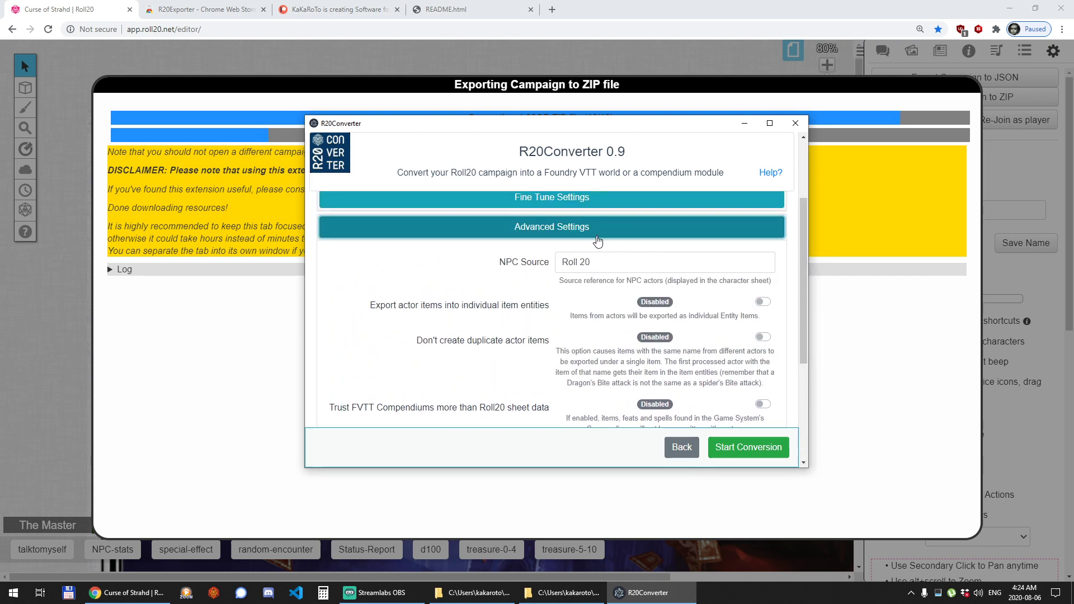
click(598, 241)
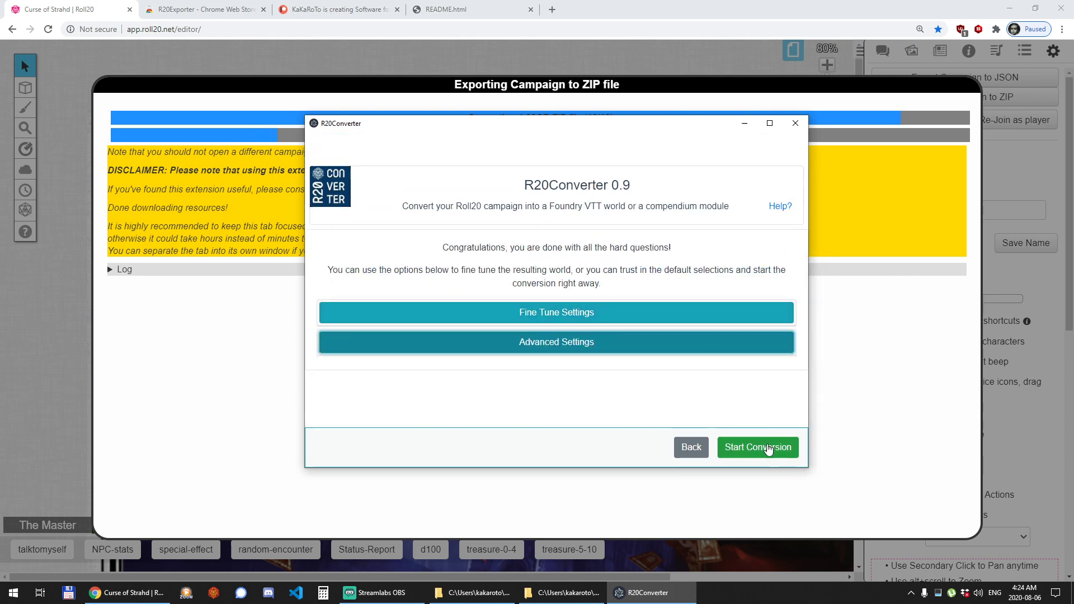
click(761, 450)
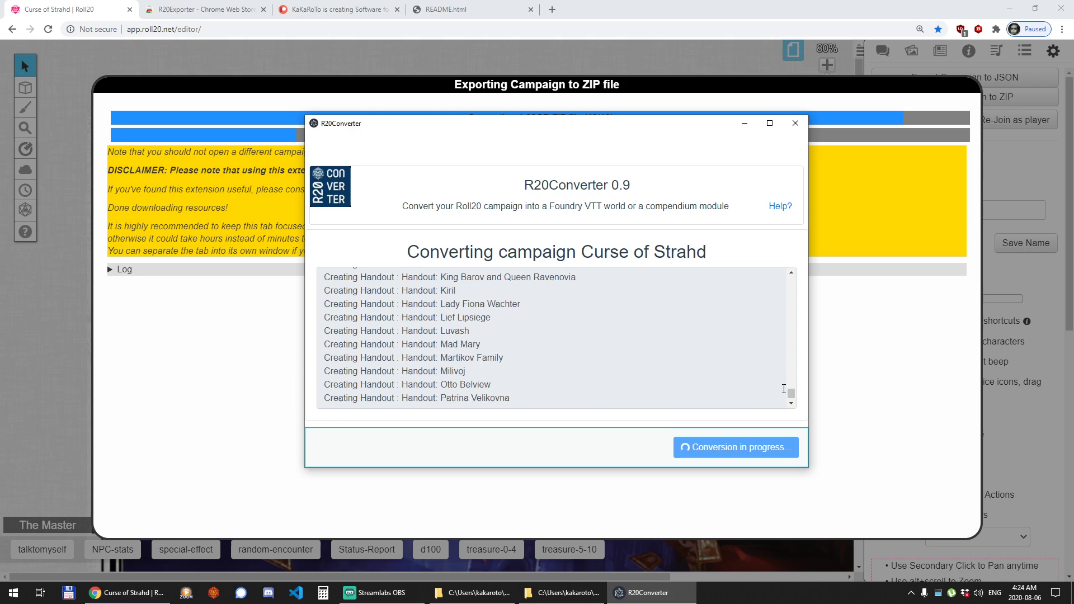
Examine the conversion log's wall colors and automatically chosen door color for the Abbey of Saint Markovia Cellar & Upper Floor scene.
mouse_move(791, 393)
mouse_down()
mouse_move(771, 363)
mouse_move(786, 314)
mouse_move(778, 362)
mouse_move(789, 405)
mouse_up()
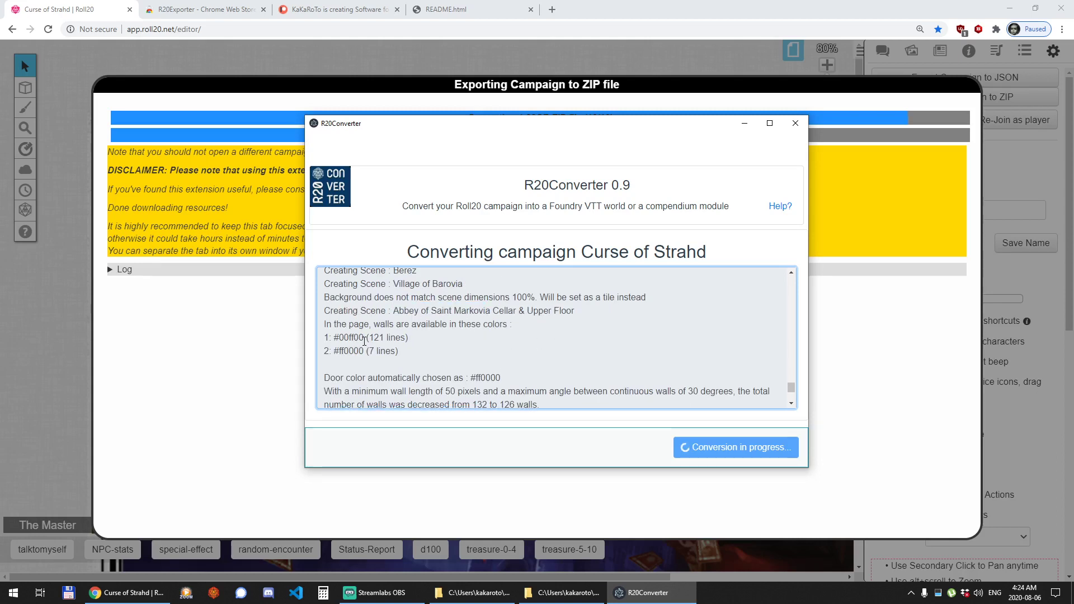
mouse_move(370, 338)
mouse_down()
mouse_move(401, 340)
mouse_move(361, 338)
mouse_up()
click(370, 374)
drag(370, 351, 385, 351)
click(343, 342)
drag(326, 378, 358, 378)
click(643, 338)
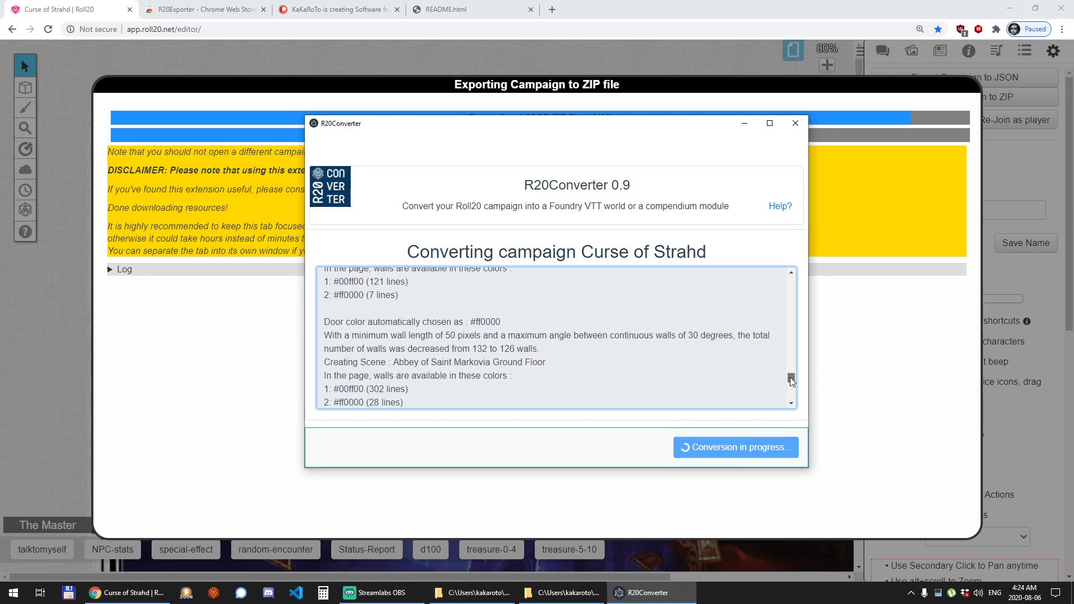
Examine the log's wall reduction entries for the converted scenes, including the one before Baba Lysaga's Creeping Hut, and return to the log's end.
drag(792, 376, 791, 383)
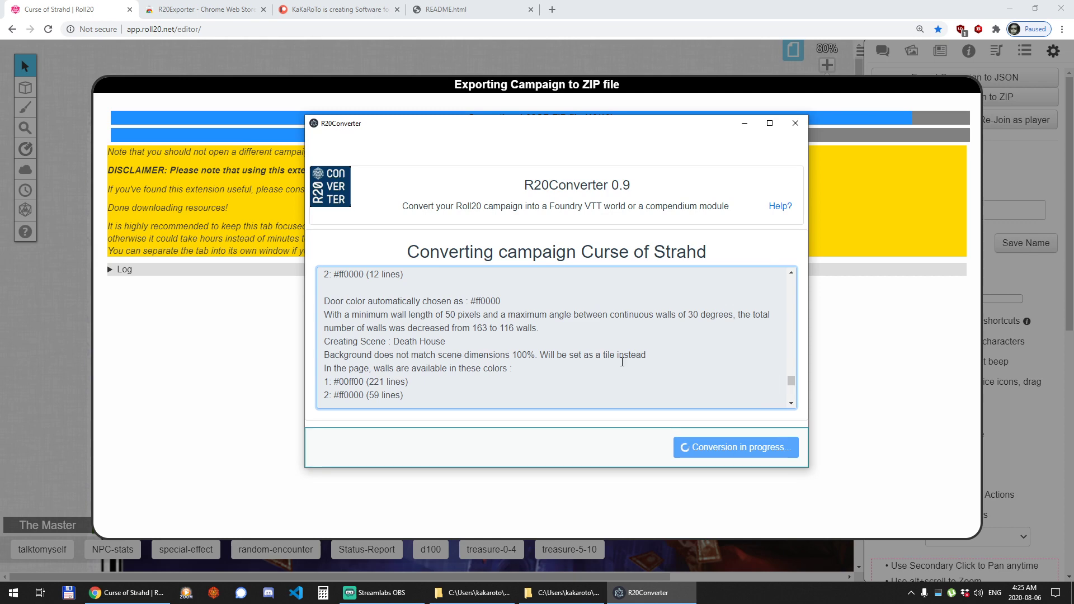
scroll(618, 355, up, 1)
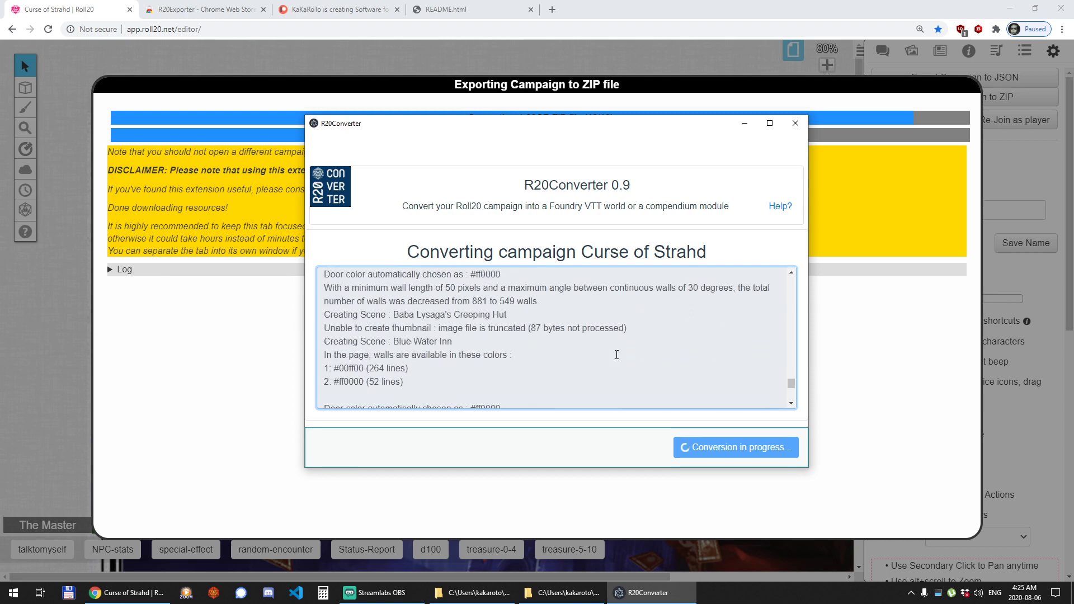
scroll(403, 336, up, 1)
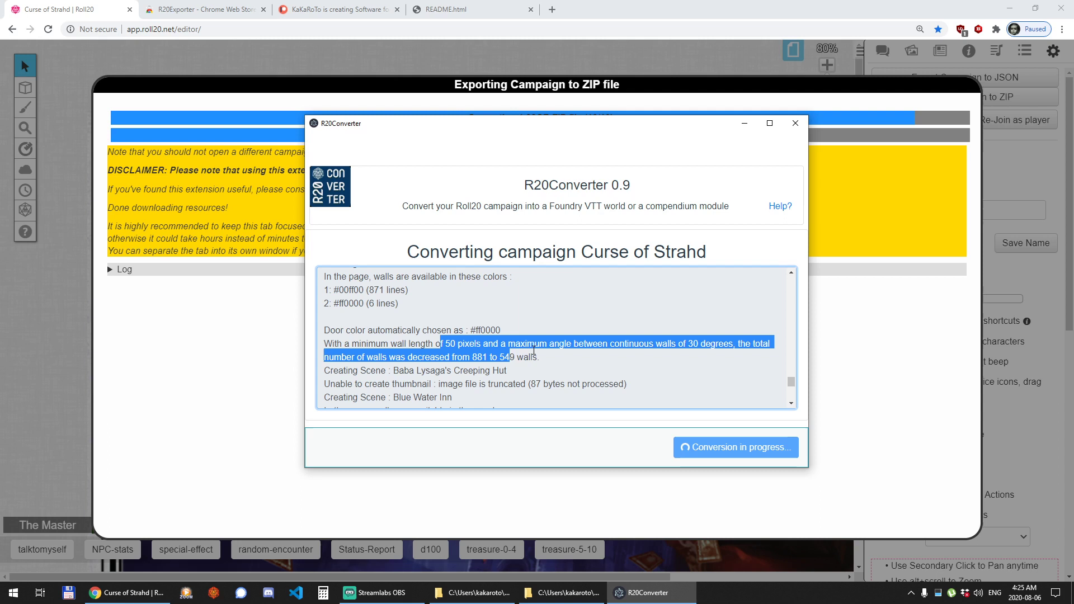
drag(533, 350, 487, 357)
click(493, 360)
double_click(505, 357)
click(541, 354)
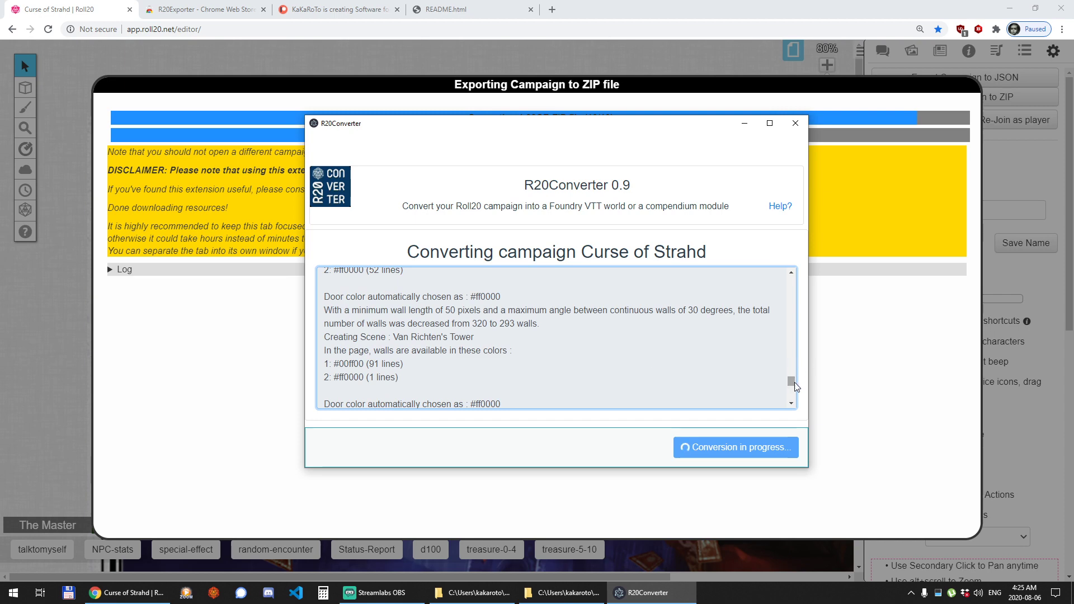
drag(791, 383, 788, 418)
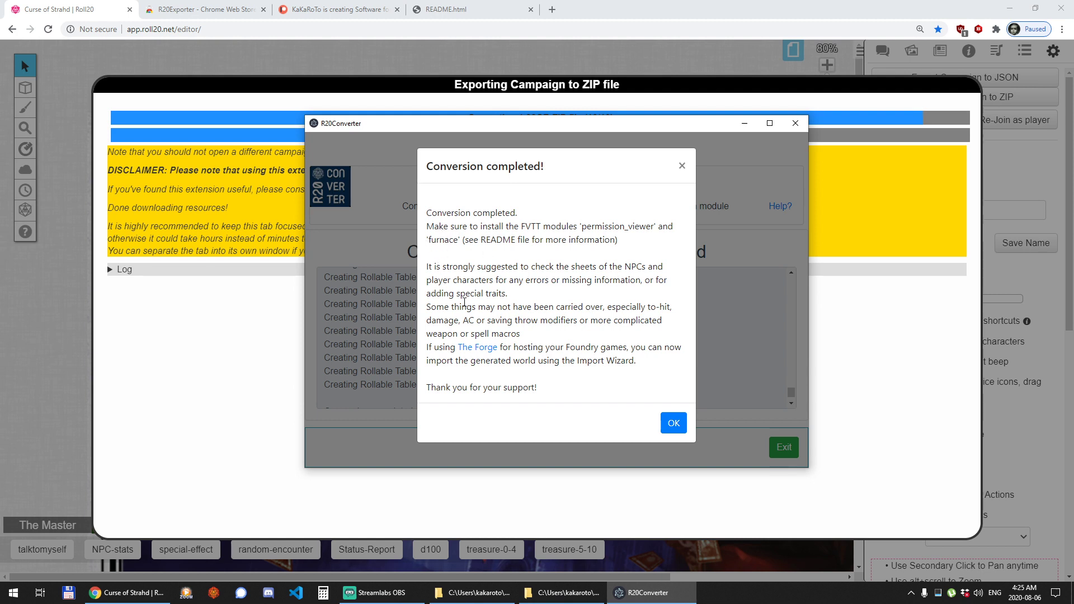
Read the conversion completion notes about data that may not carry over, dismiss them, and exit the converter.
drag(471, 307, 616, 316)
click(619, 318)
click(485, 354)
click(673, 425)
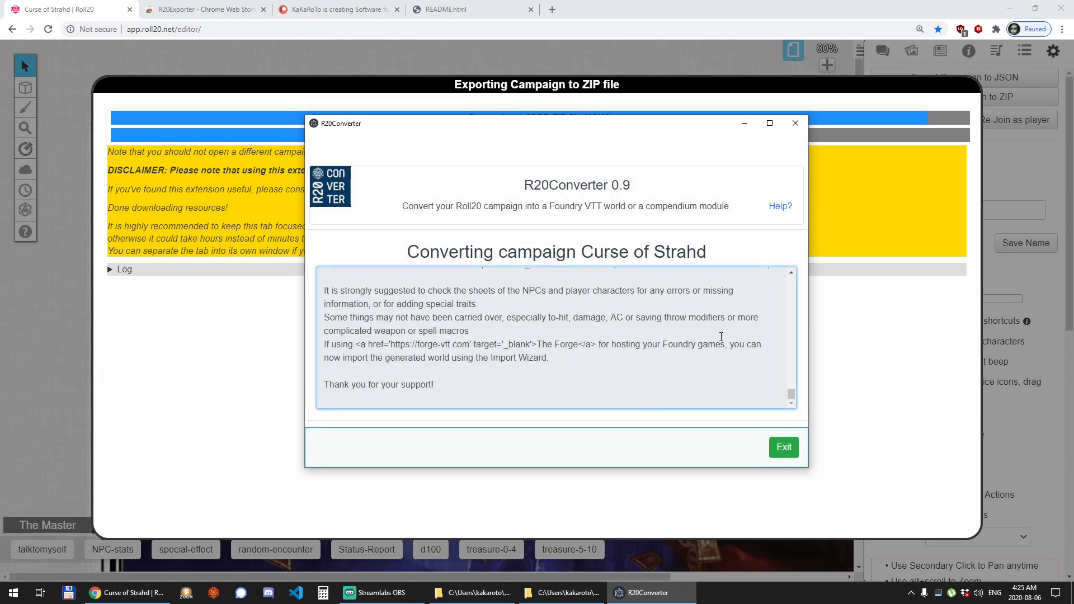
click(784, 450)
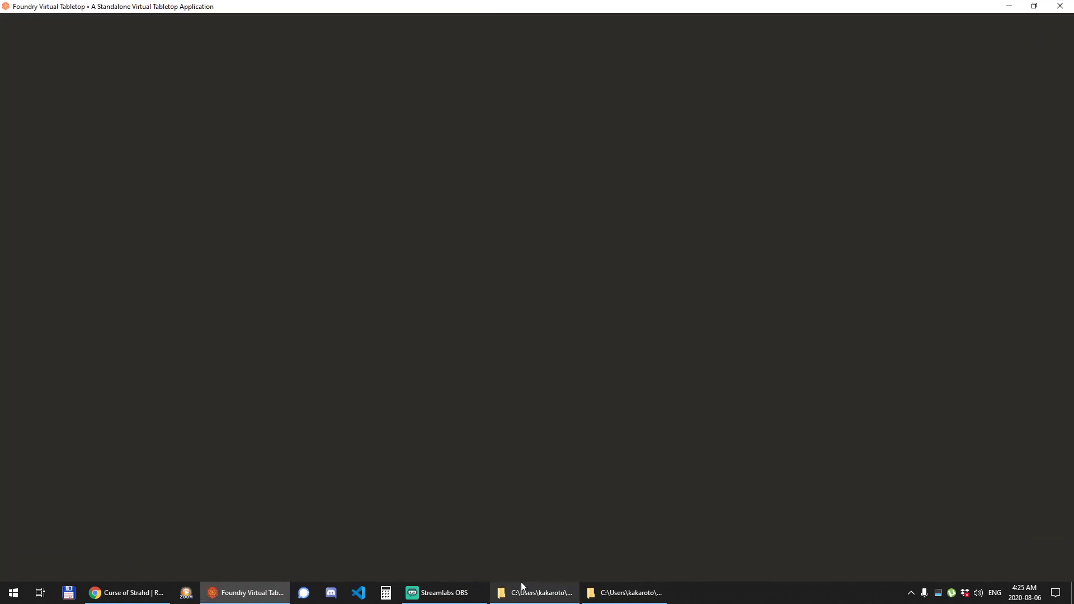
Switch to the FoundryVTT data folder and locate the converted curse-of-strahd folder inside Data\worlds.
mouse_move(521, 581)
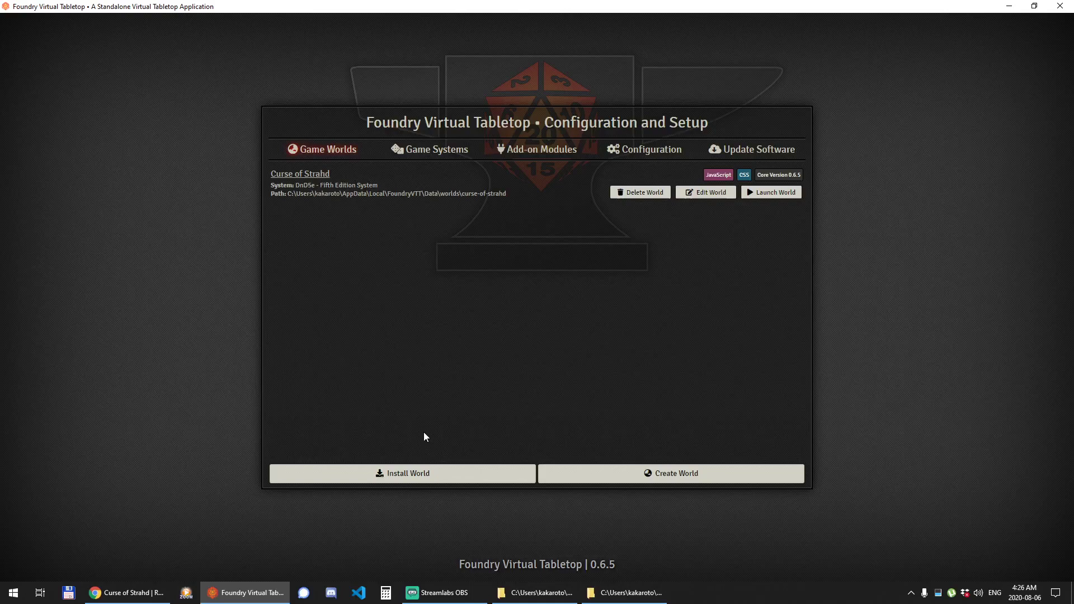
click(617, 596)
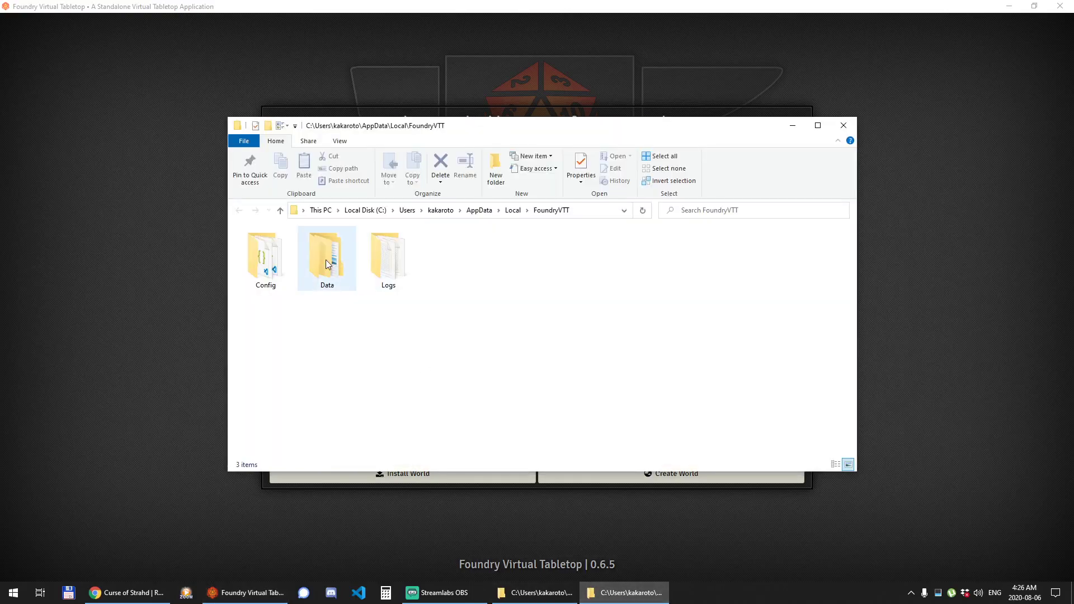
double_click(325, 260)
double_click(392, 268)
click(255, 246)
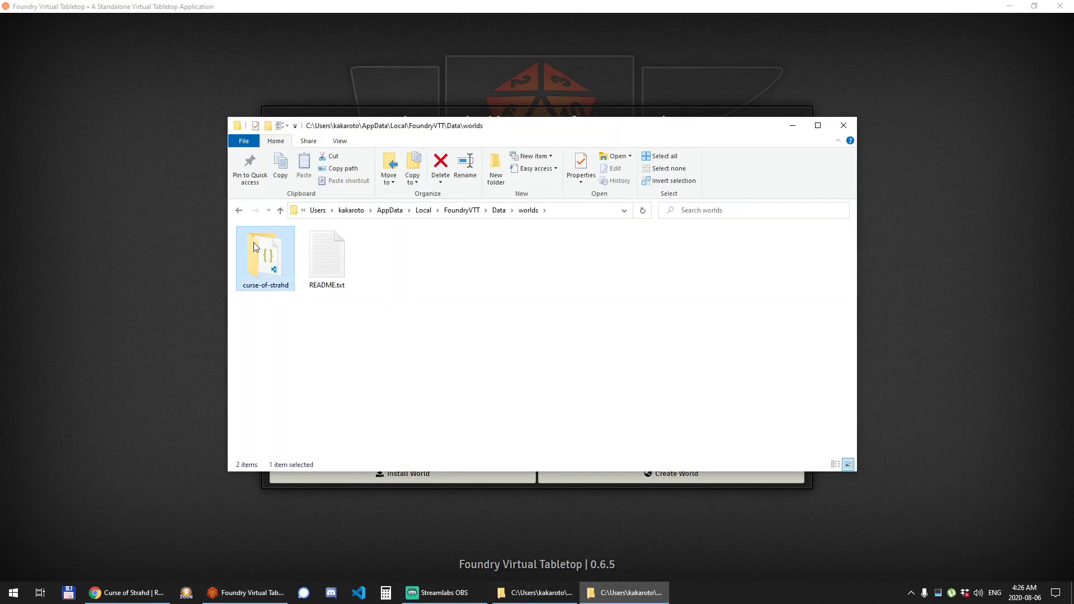
Launch the Curse of Strahd world in Foundry Virtual Tabletop and join the game session as The Master.
click(884, 242)
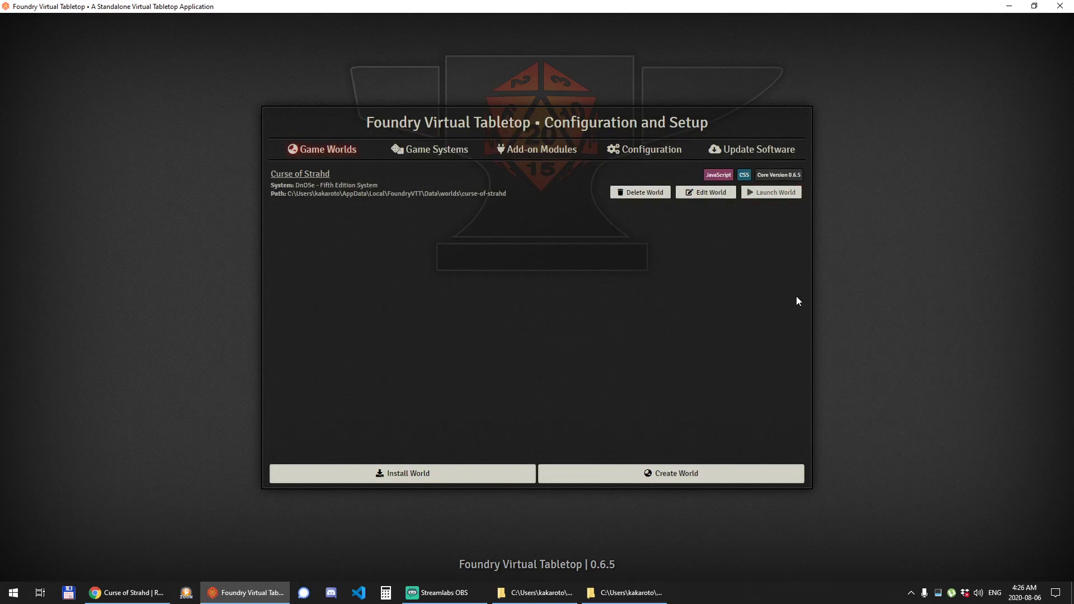
click(772, 192)
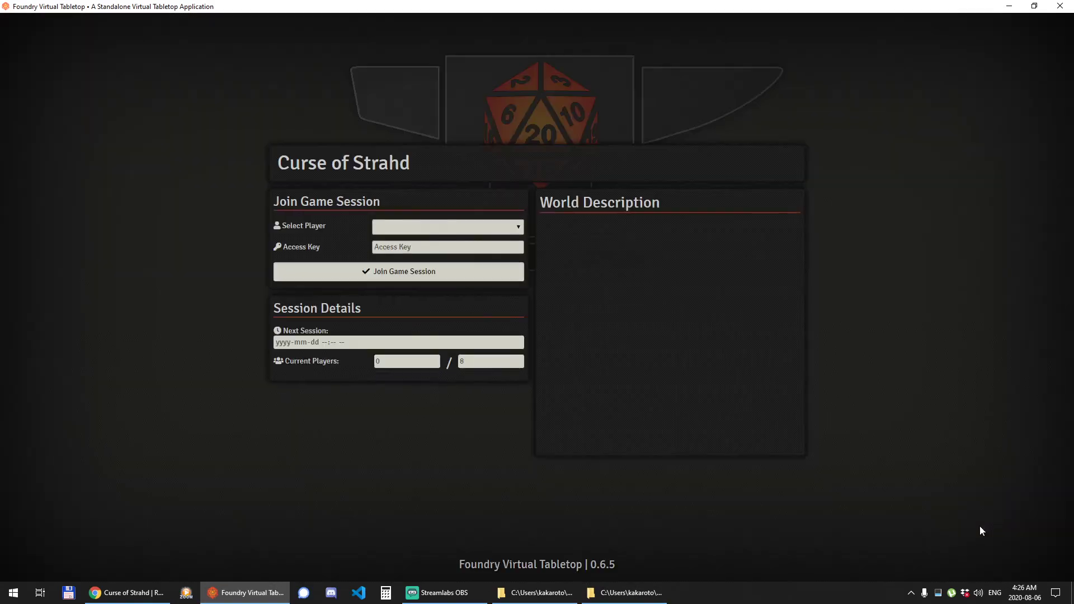
click(403, 225)
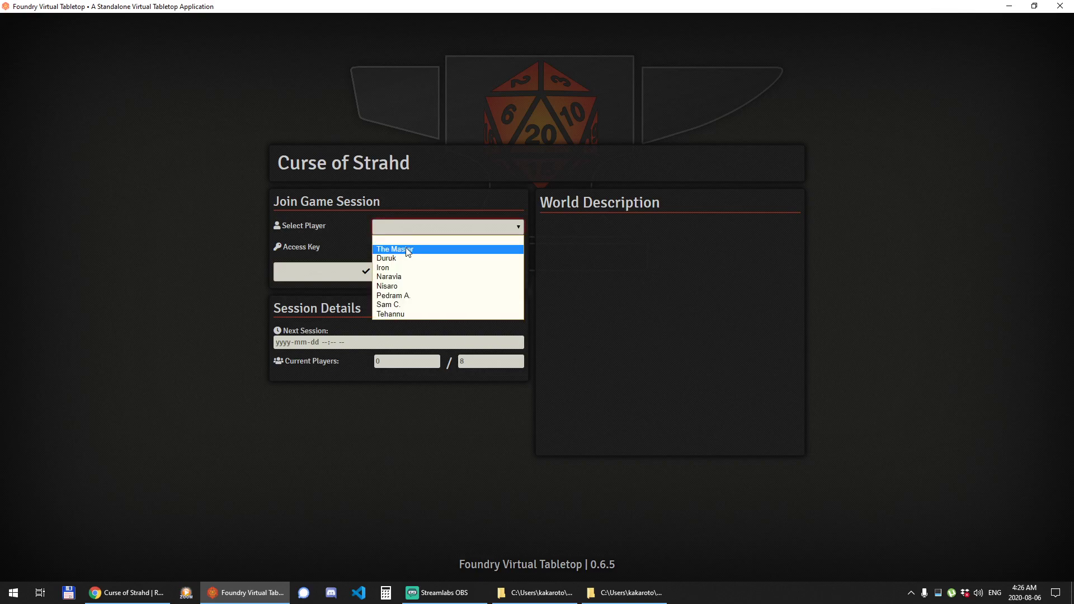
click(399, 242)
click(414, 271)
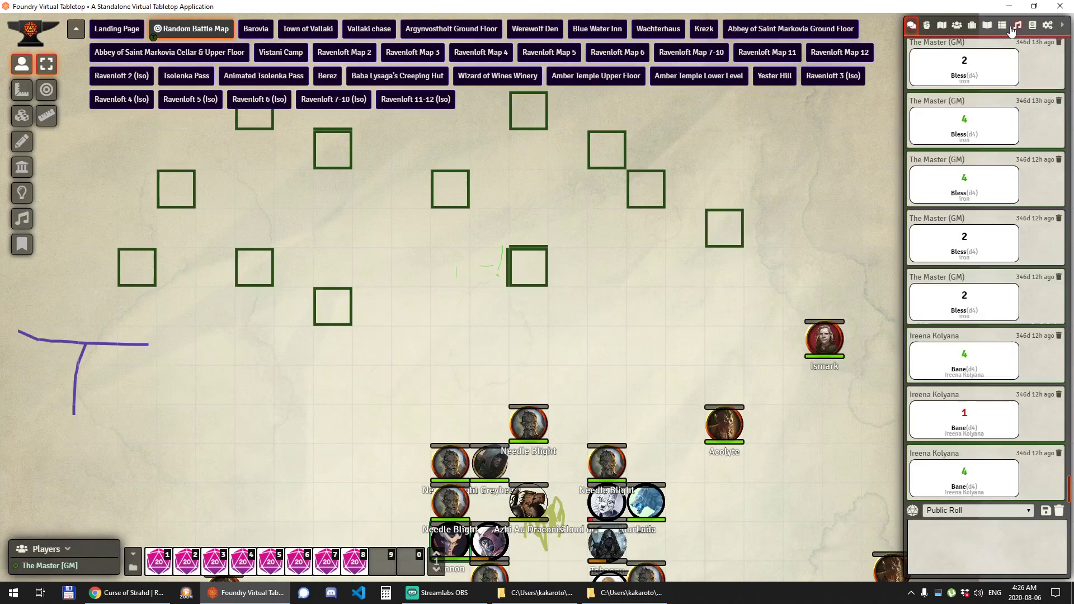
Stop the Dragon Roar and the playing SFX thunder sound in the playlists, and return to the chat log.
click(1017, 26)
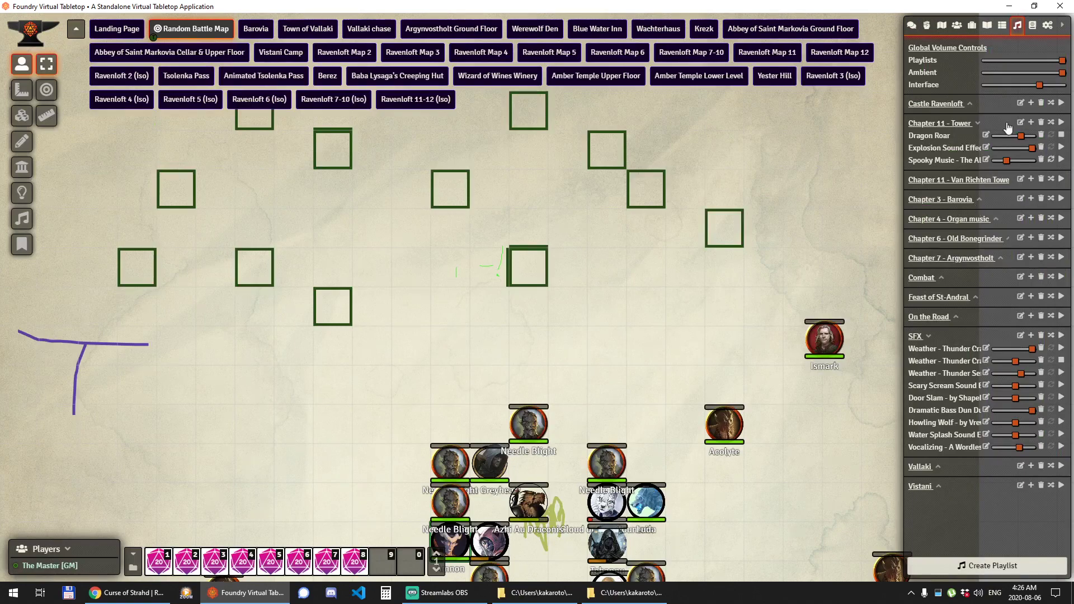
click(1062, 135)
click(1062, 363)
click(912, 26)
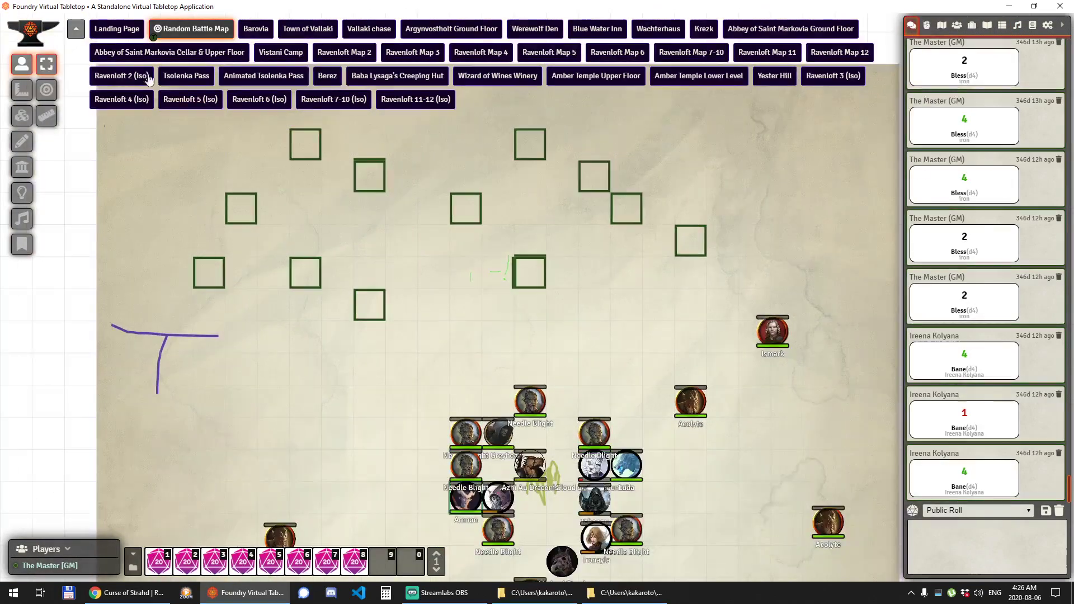
View the converted Landing Page, Barovia and Vallaki chase scenes.
click(117, 29)
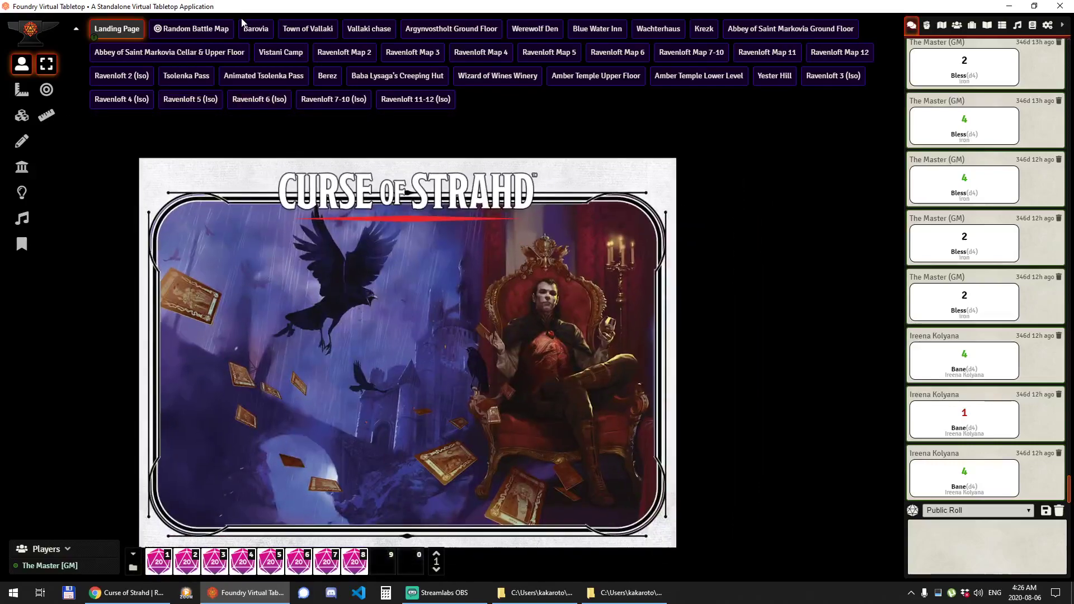
click(250, 29)
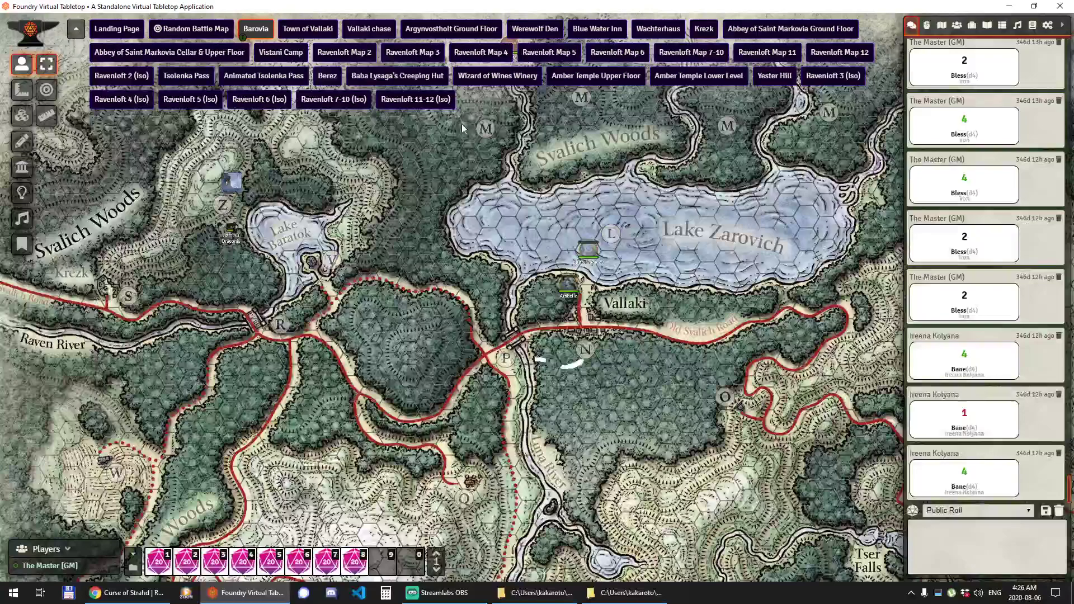
click(394, 55)
click(378, 29)
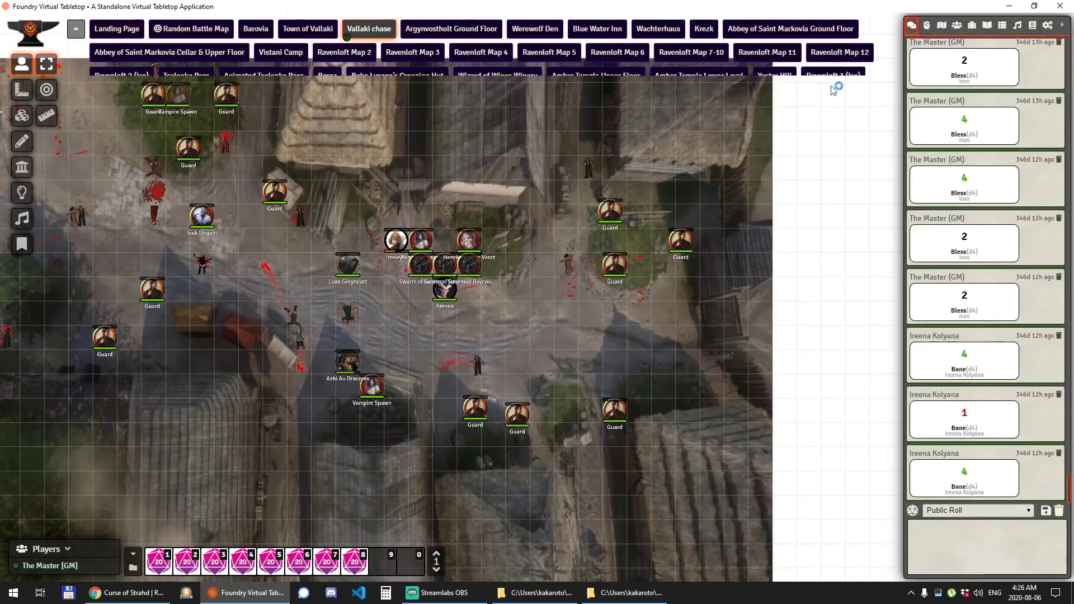
Examine the older imported rolls and messages in the chat log.
scroll(996, 353, up, 5)
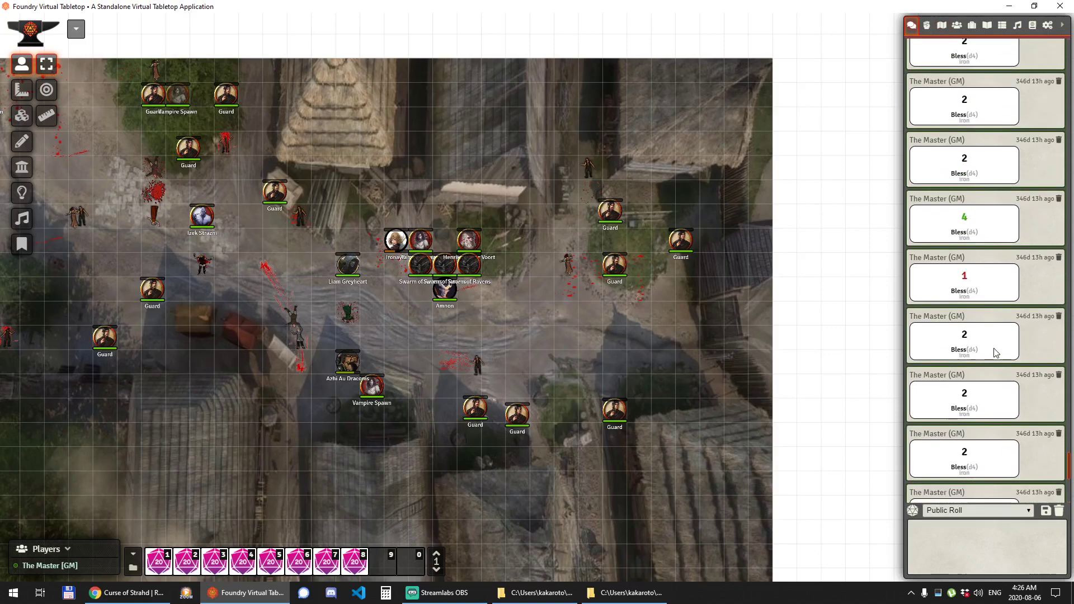
scroll(985, 313, up, 5)
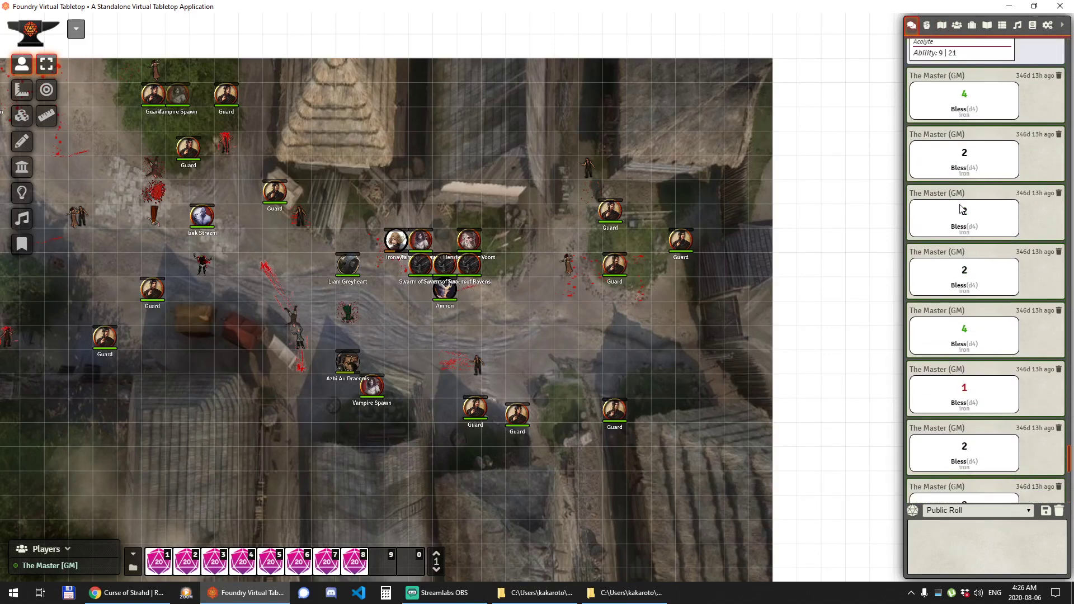
scroll(951, 202, up, 5)
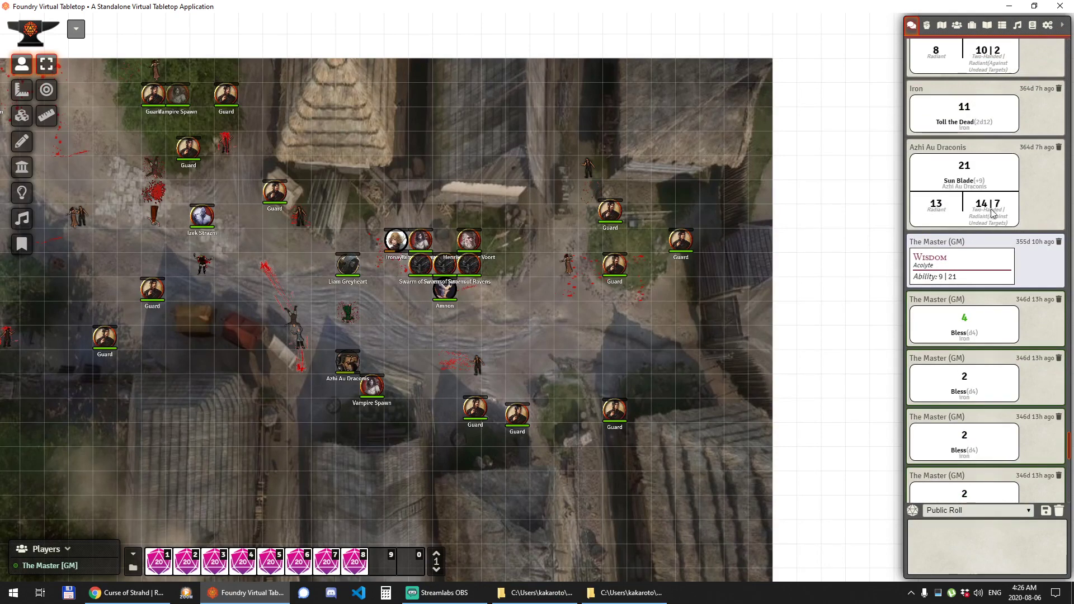
Browse the list of converted scenes from Argynvostholt down to Yester Hill.
click(942, 26)
scroll(986, 370, down, 15)
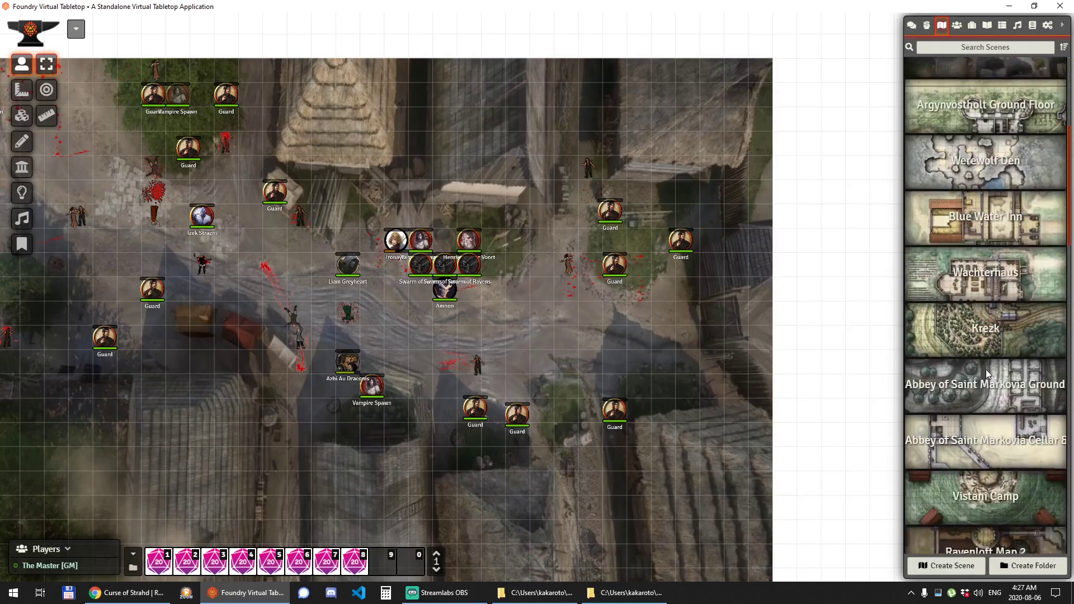
scroll(989, 354, down, 5)
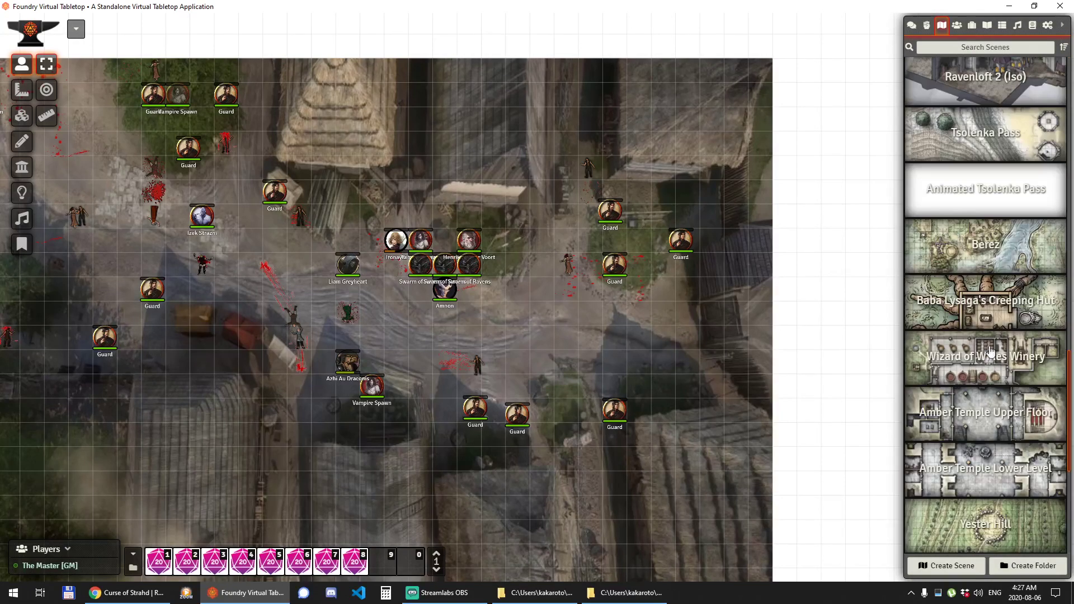
Examine the Archmage in the Monsters actor folder, including its features, the Dagger (Melee) description and its spellbook.
click(958, 26)
click(953, 87)
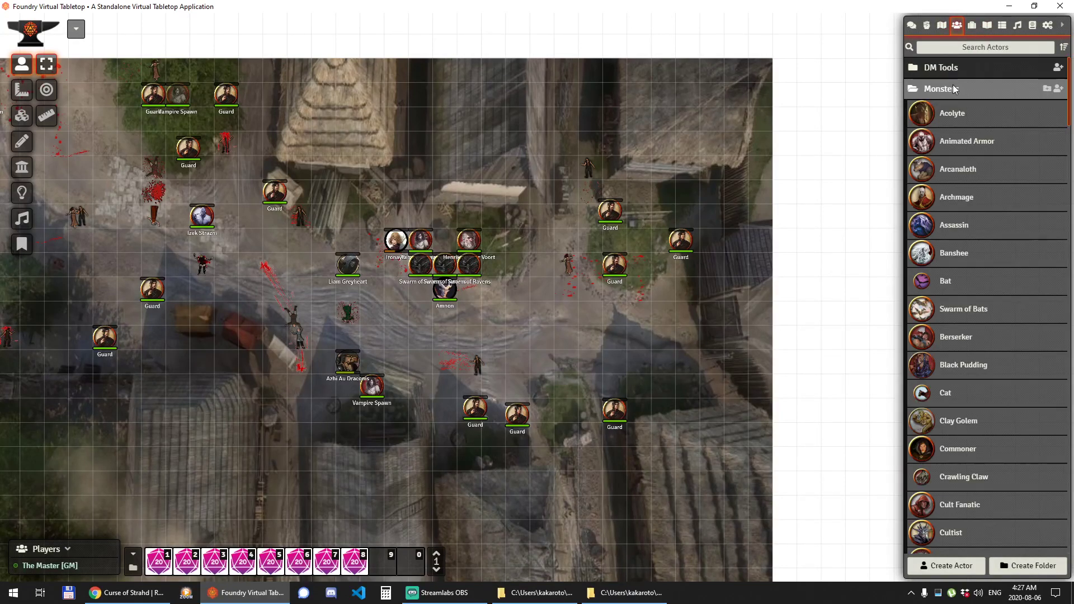
click(957, 198)
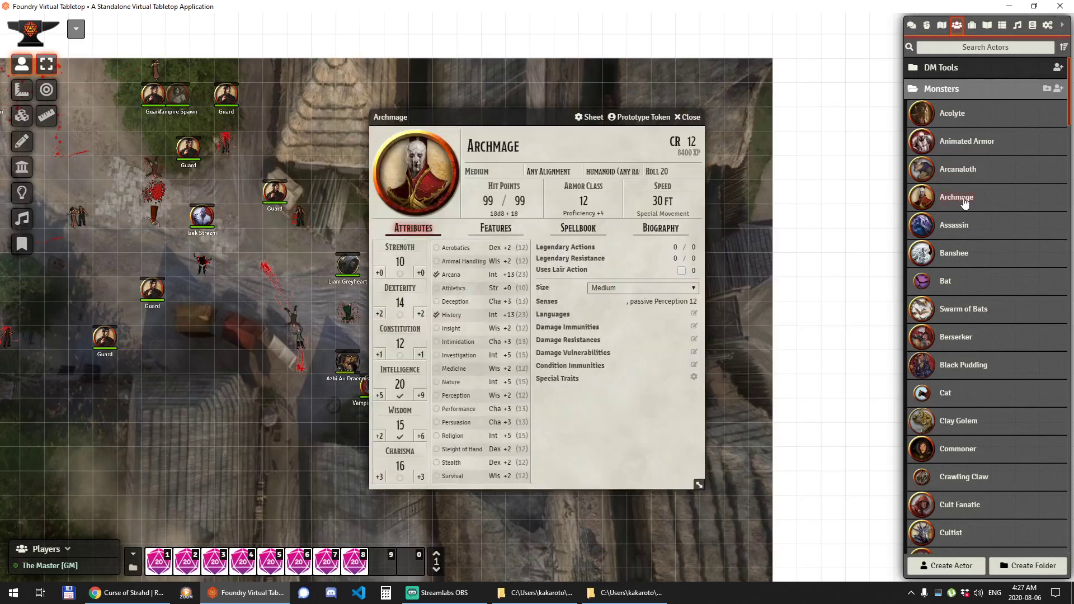
click(501, 229)
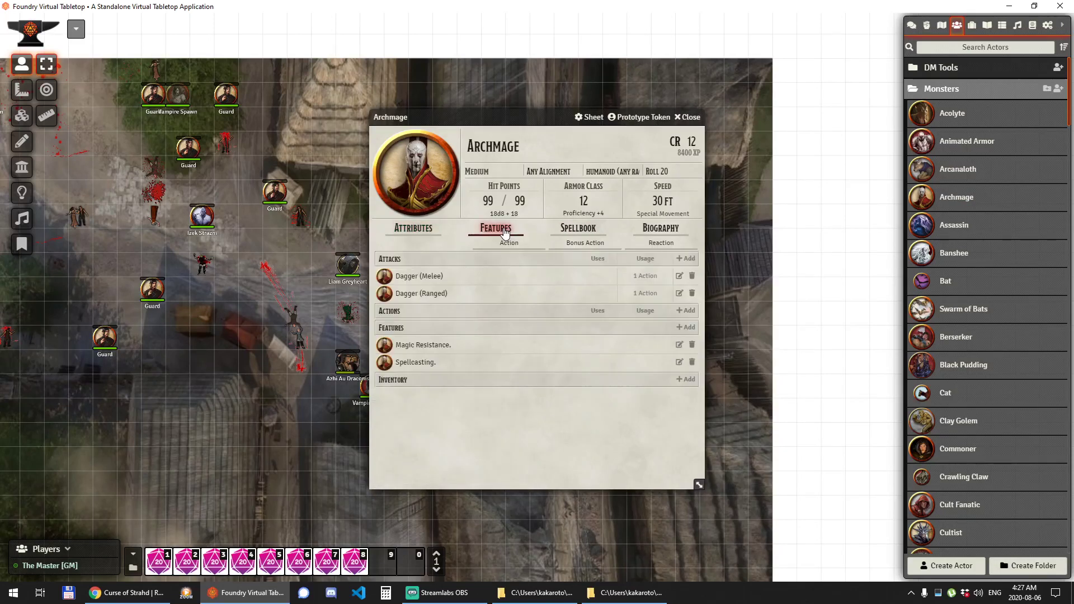
click(419, 276)
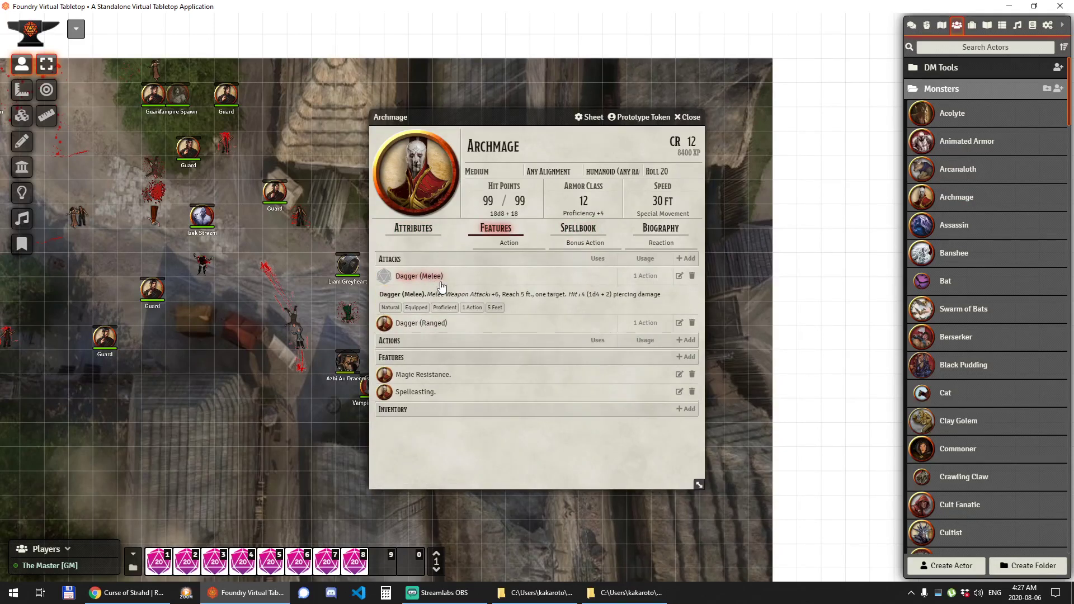
click(577, 228)
scroll(532, 336, down, 10)
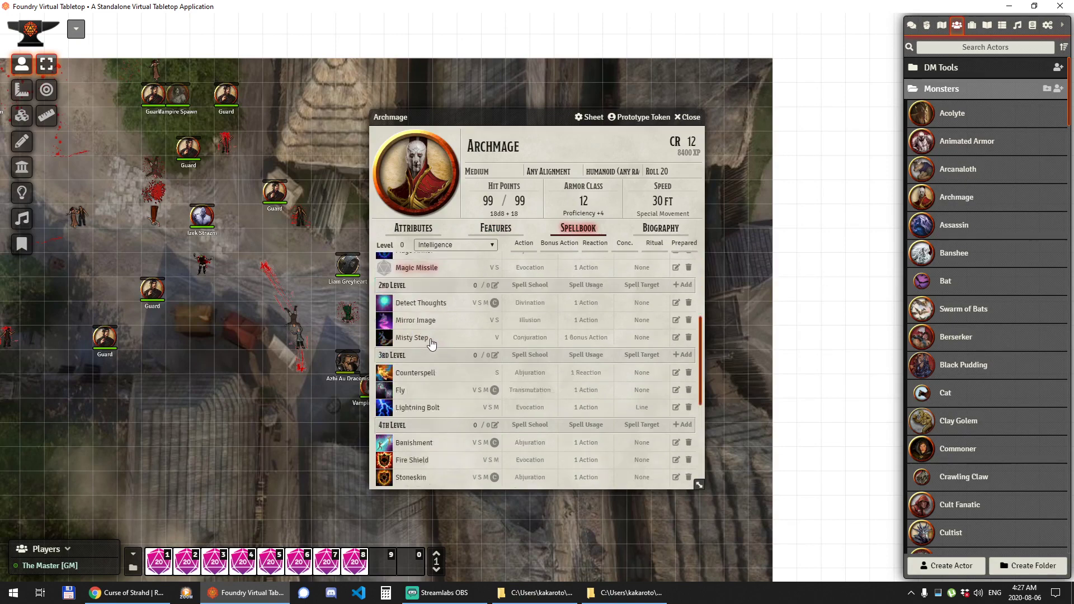
Examine the features of Tehannu Silbermann von Argenteuil in the Playable Characters actor folder.
click(946, 87)
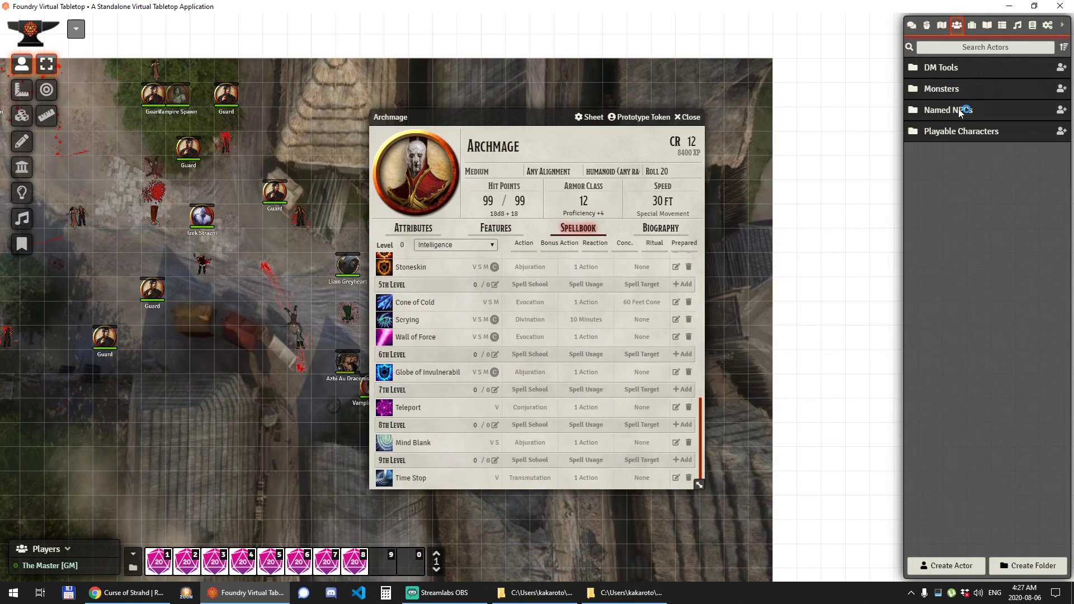
click(962, 130)
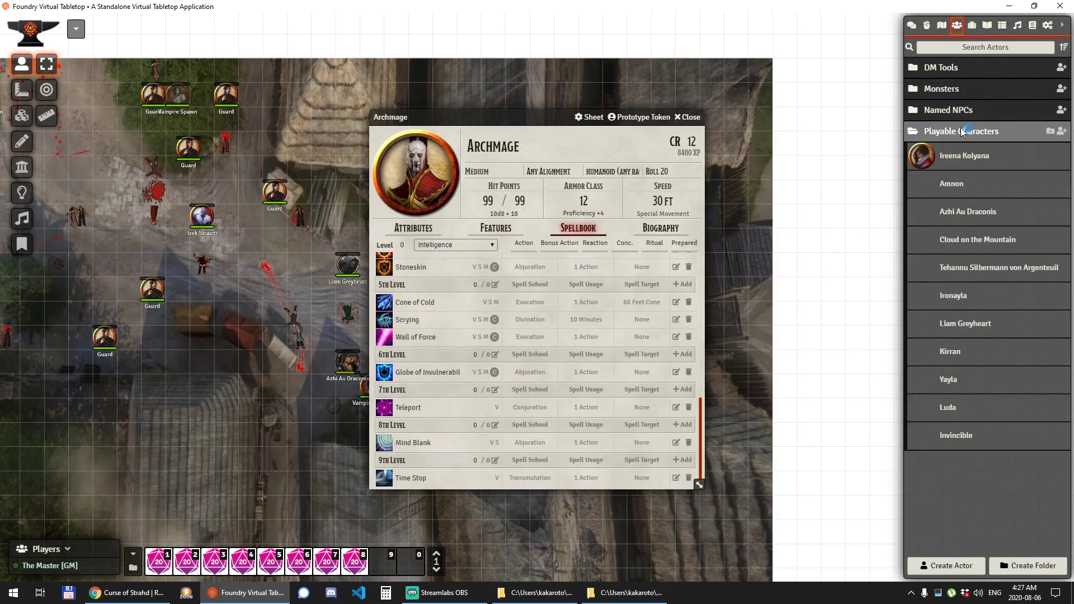
click(983, 268)
click(538, 228)
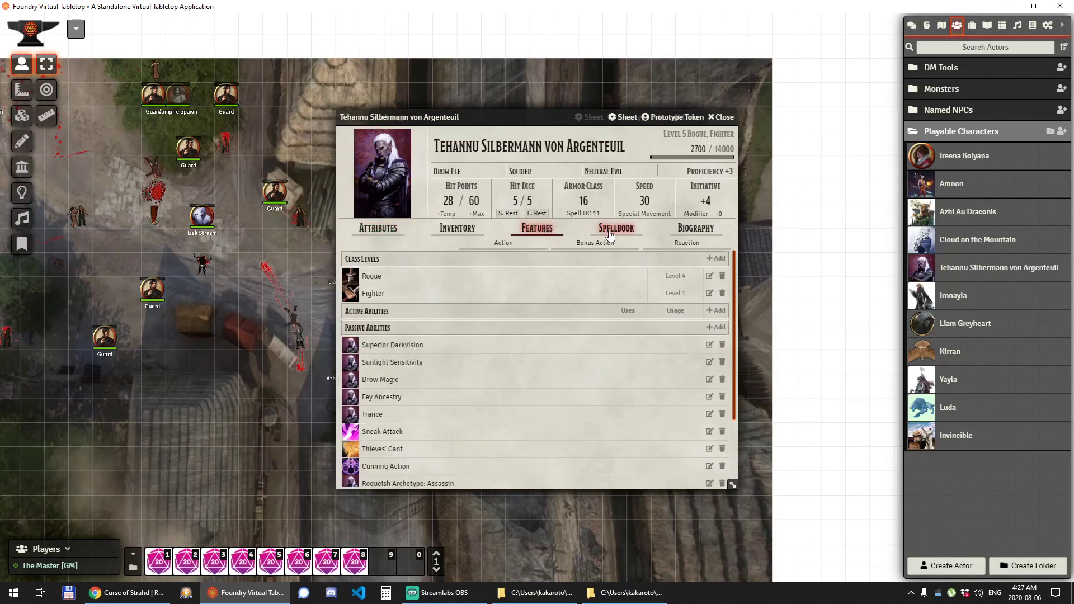
scroll(561, 336, down, 3)
scroll(479, 396, up, 3)
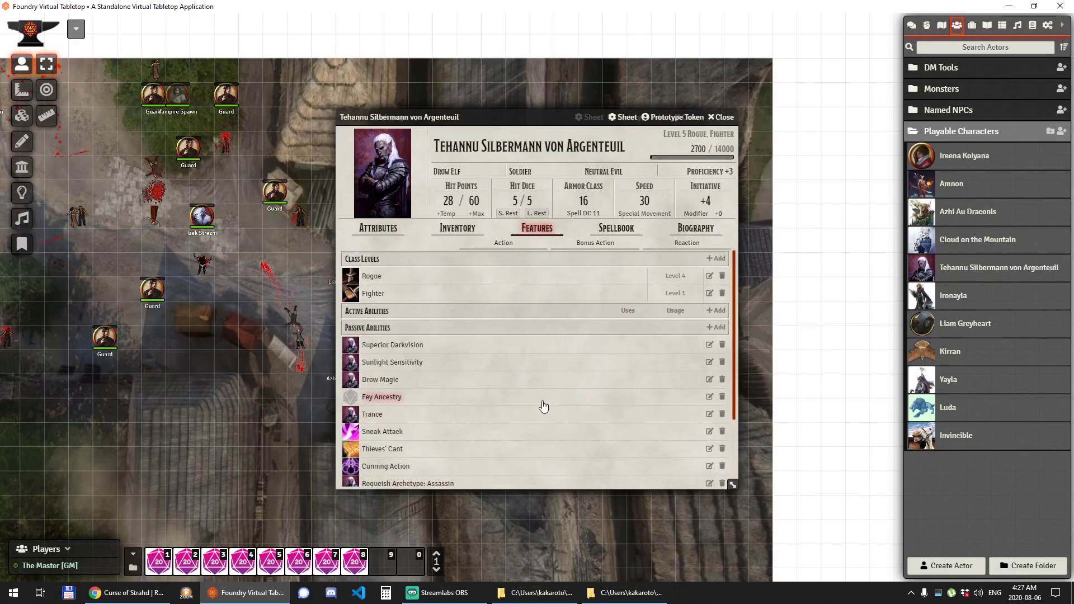
Browse the Magic Items item folder and view the Ring of Evasion's sheet, closing it again.
click(973, 26)
click(944, 71)
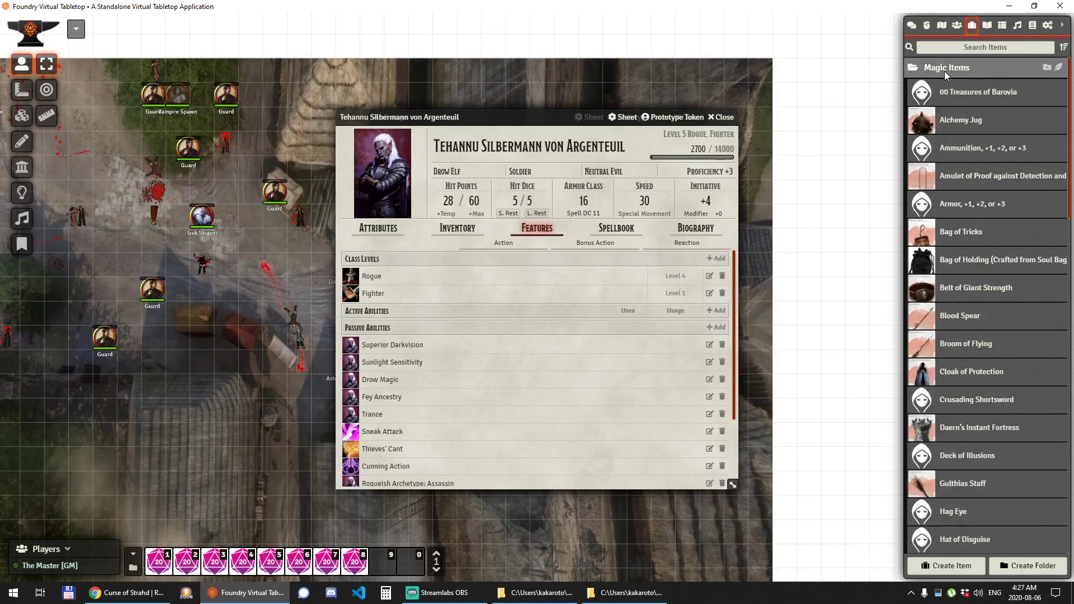
scroll(992, 153, down, 10)
scroll(993, 154, down, 1)
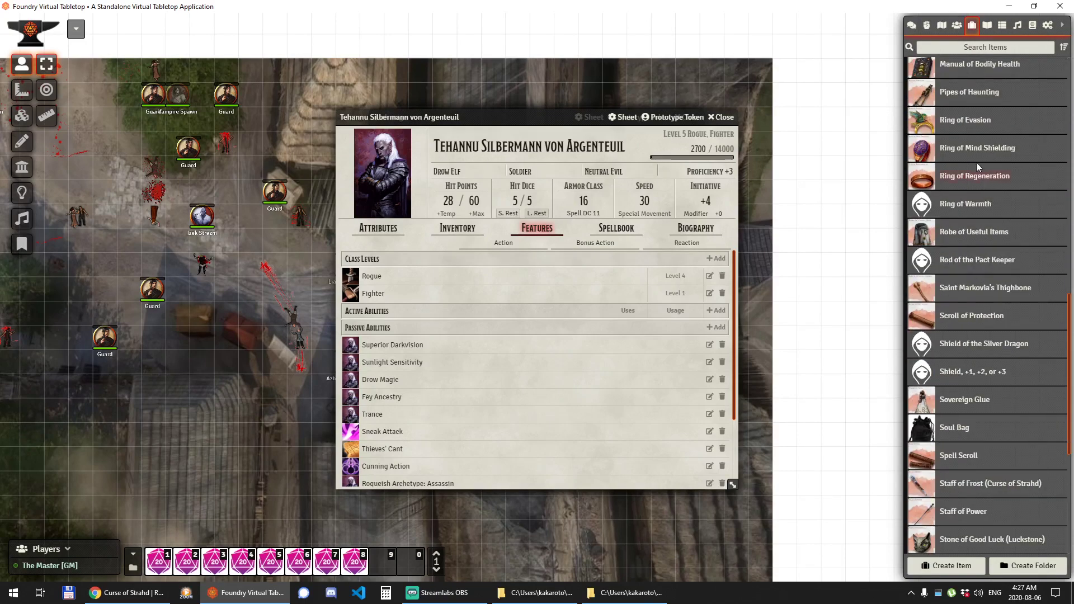
click(960, 123)
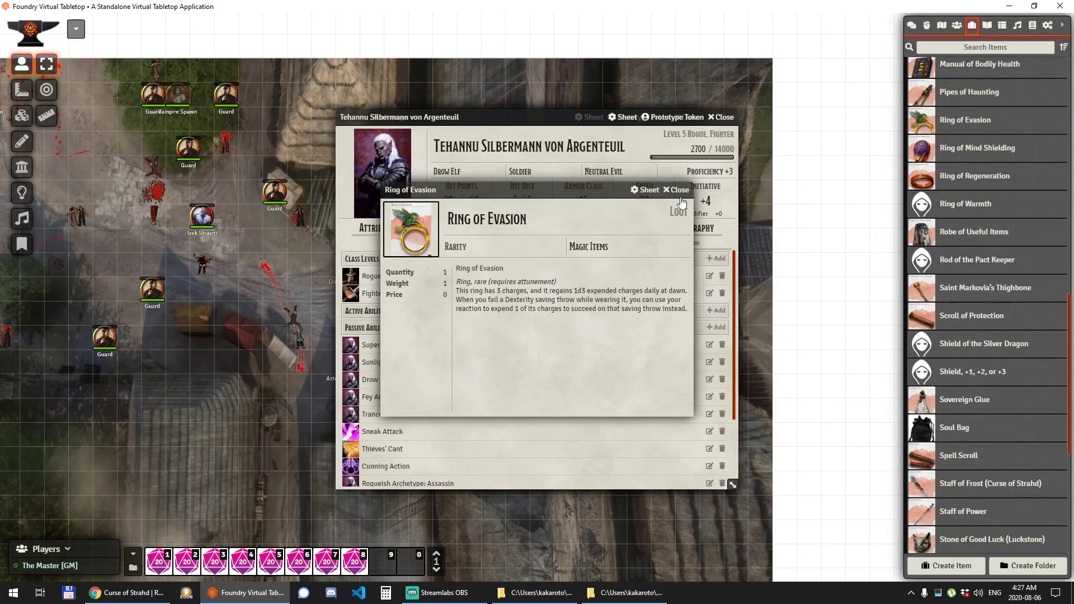
click(678, 189)
Browse the journal's chapter folders and look through the Magic Items journal entries.
click(988, 26)
scroll(975, 316, down, 4)
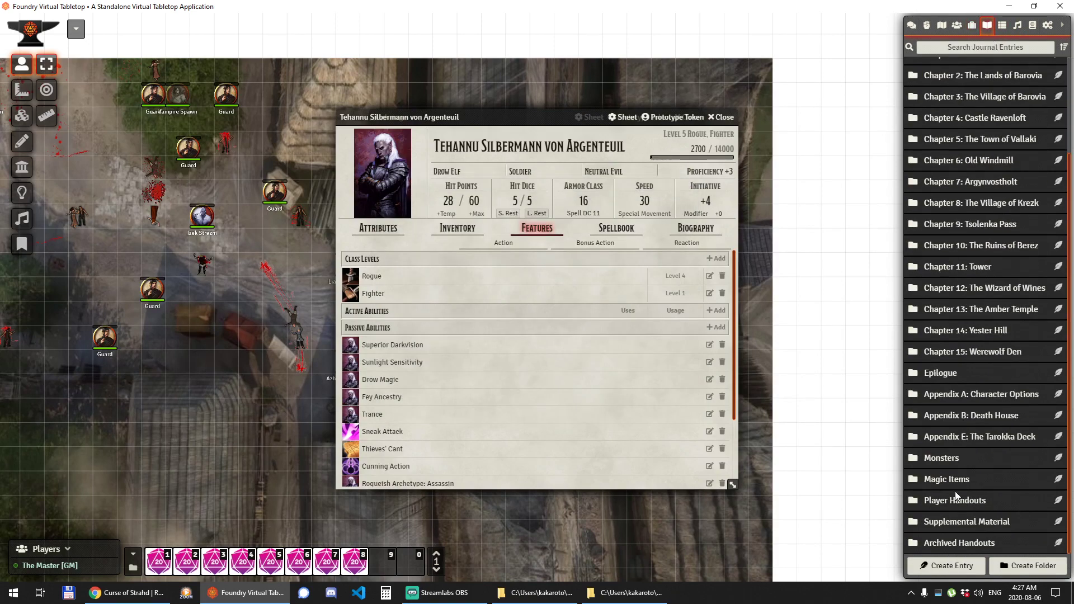
click(962, 481)
scroll(951, 392, down, 10)
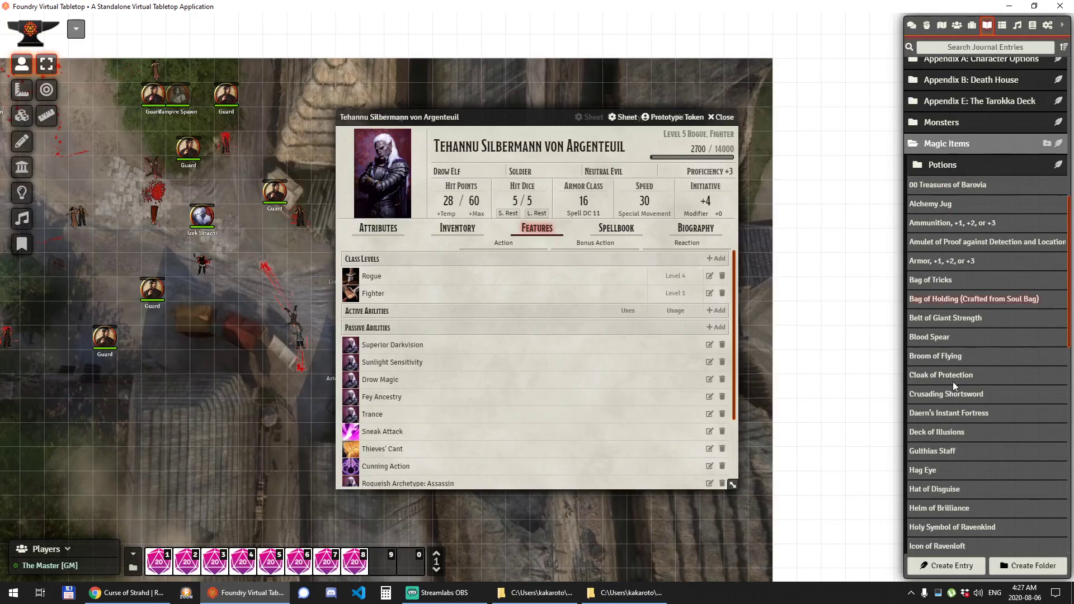
click(951, 143)
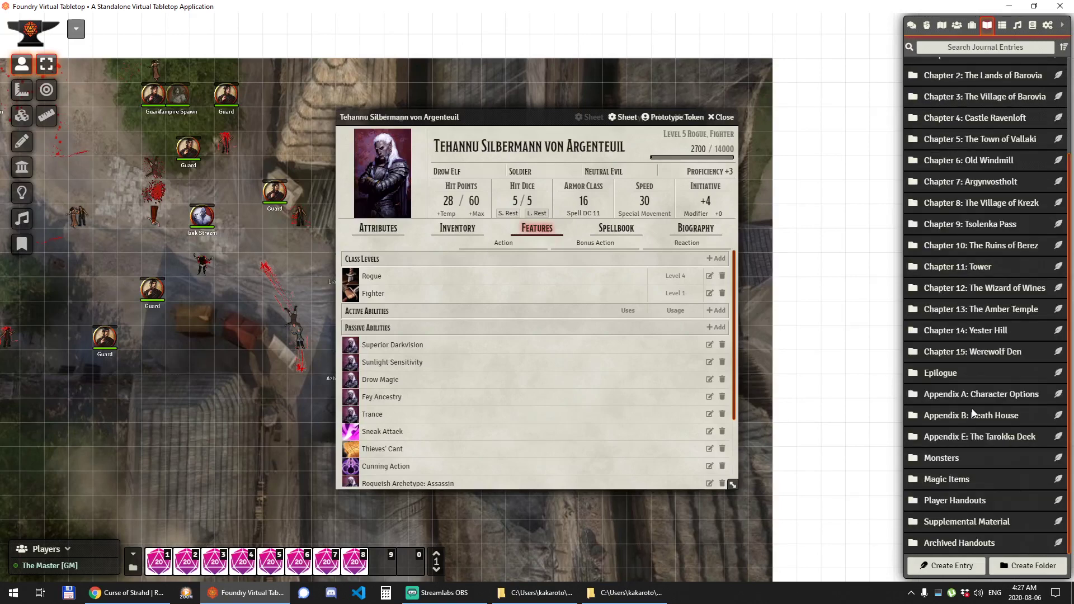
scroll(973, 424, up, 1)
Look through the card items in the Tarokka: Complete Deck folder under Decks.
click(970, 35)
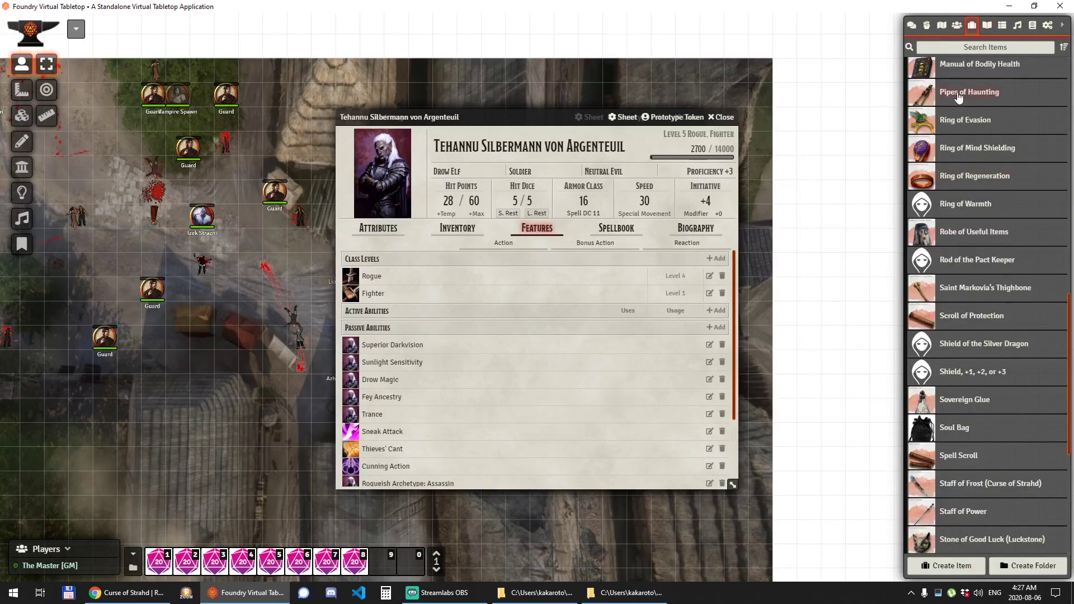
scroll(954, 180, up, 5)
click(961, 69)
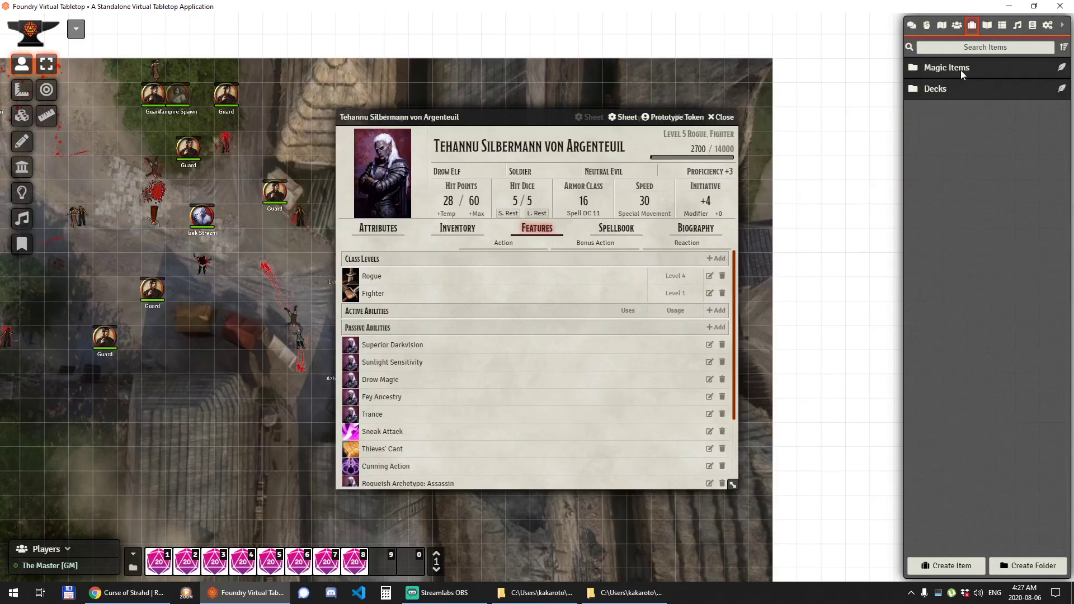
click(946, 93)
click(962, 109)
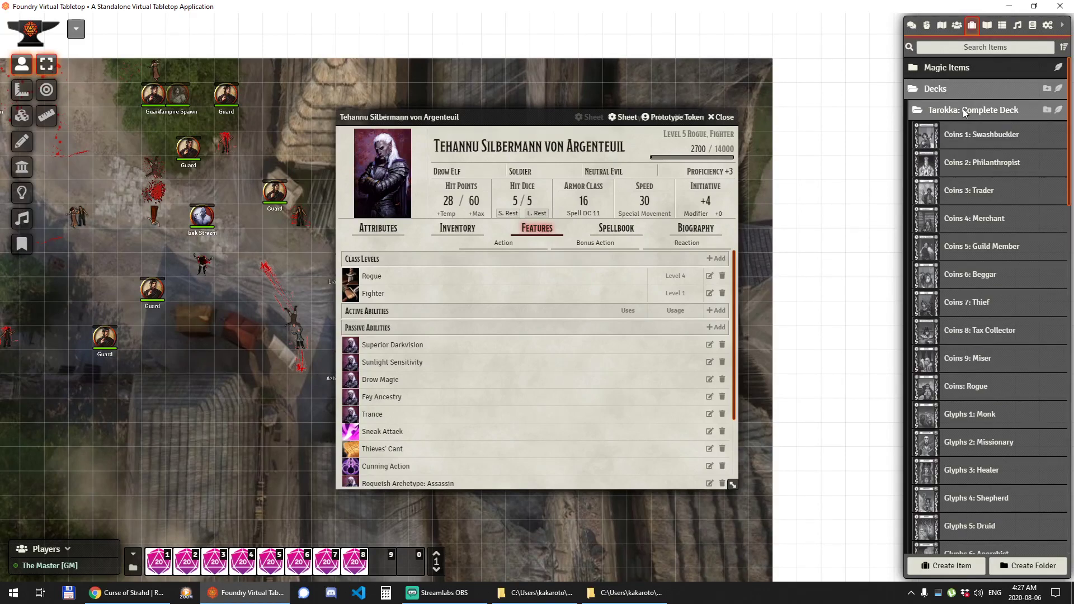
scroll(979, 173, down, 20)
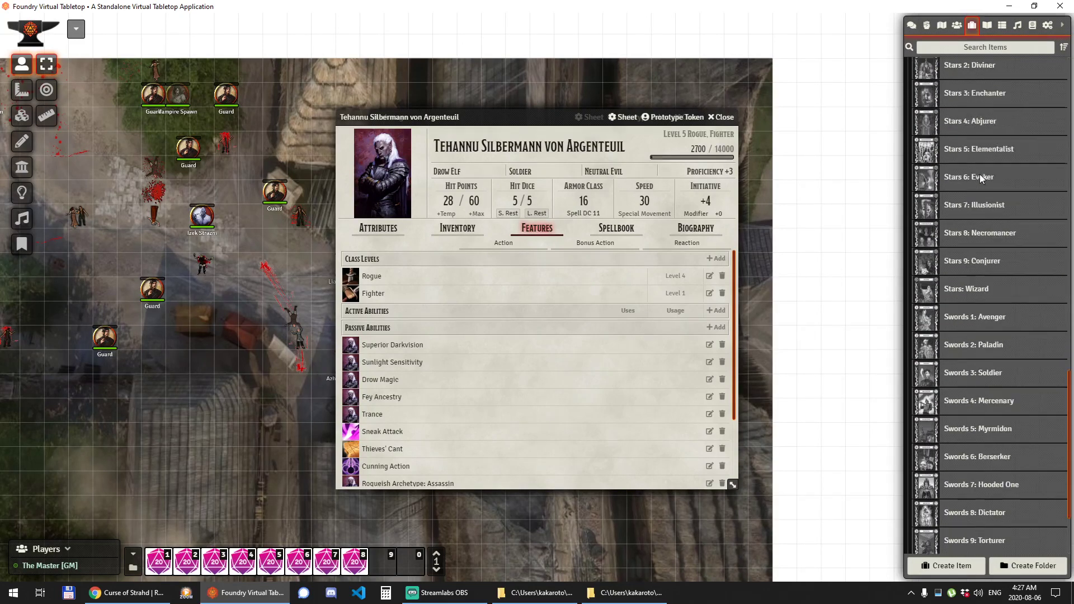
scroll(979, 174, up, 15)
Look through the START HERE and Chapter 1: Into the Mists journal folders and view the Intro to Chapter 1 entry.
click(1000, 26)
click(988, 26)
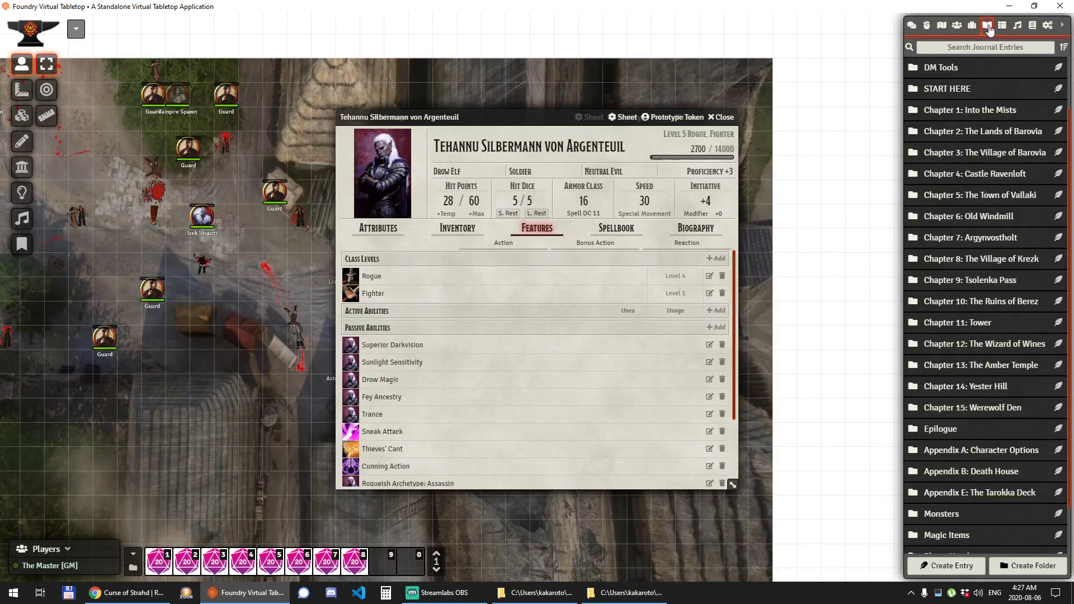
click(962, 90)
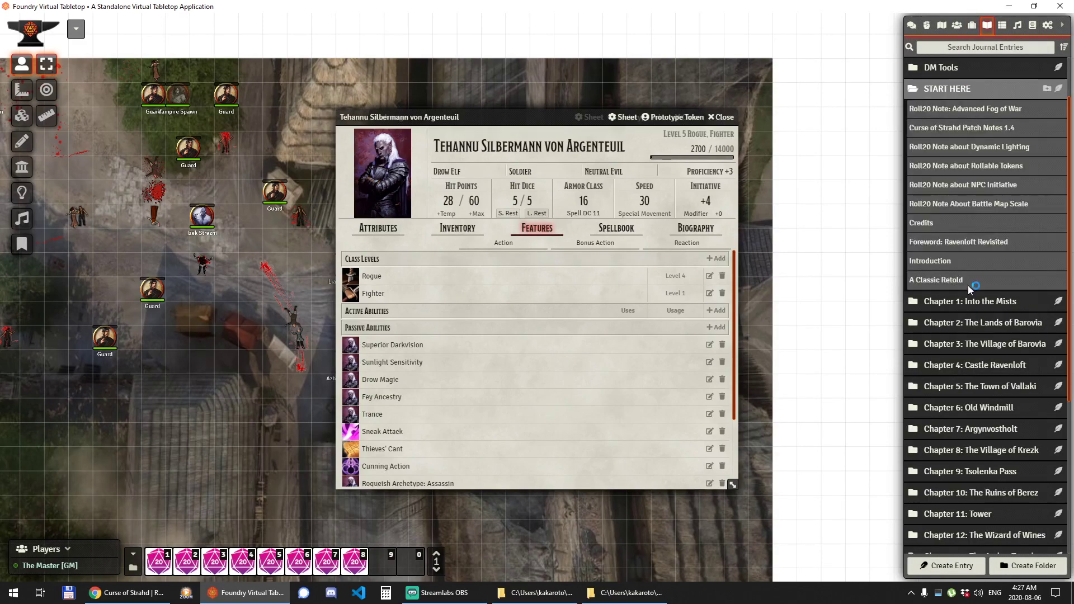
click(973, 305)
scroll(974, 280, down, 4)
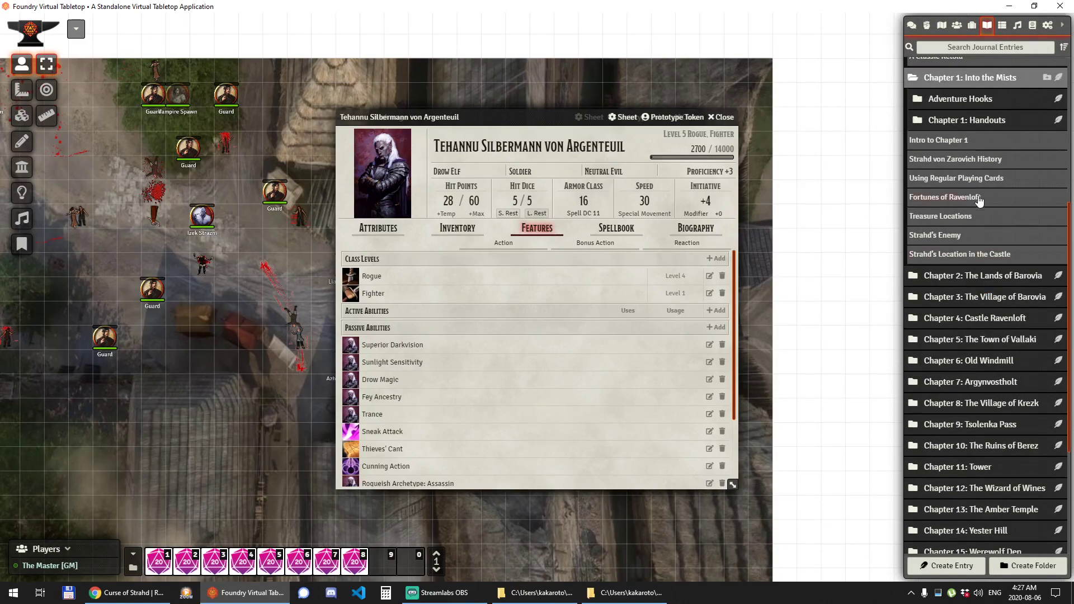
click(959, 143)
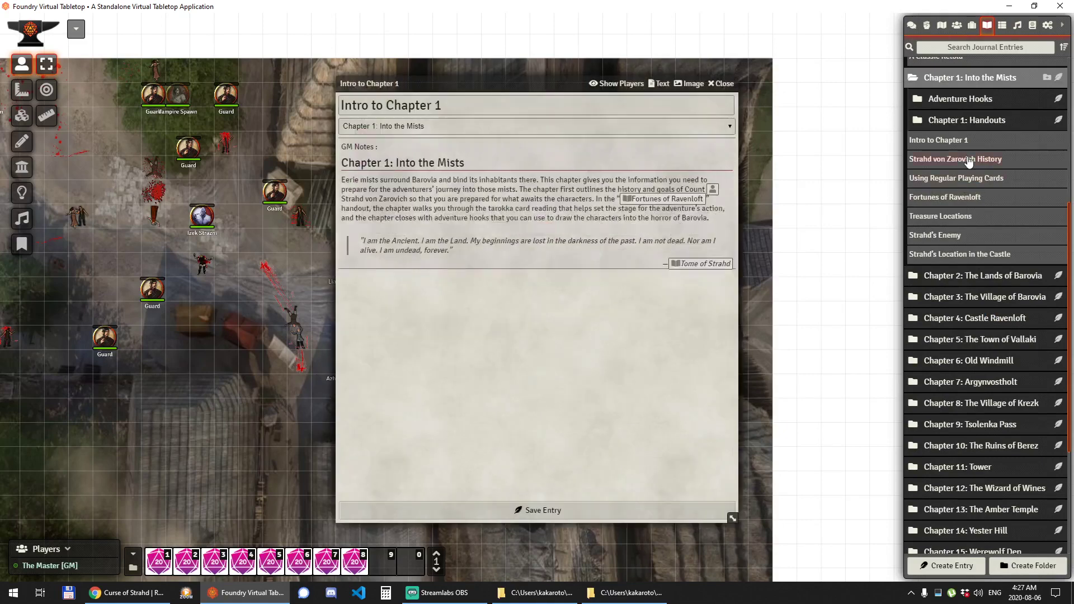
click(727, 85)
View the Fortunes of Ravenloft journal entry's image and its text.
click(945, 197)
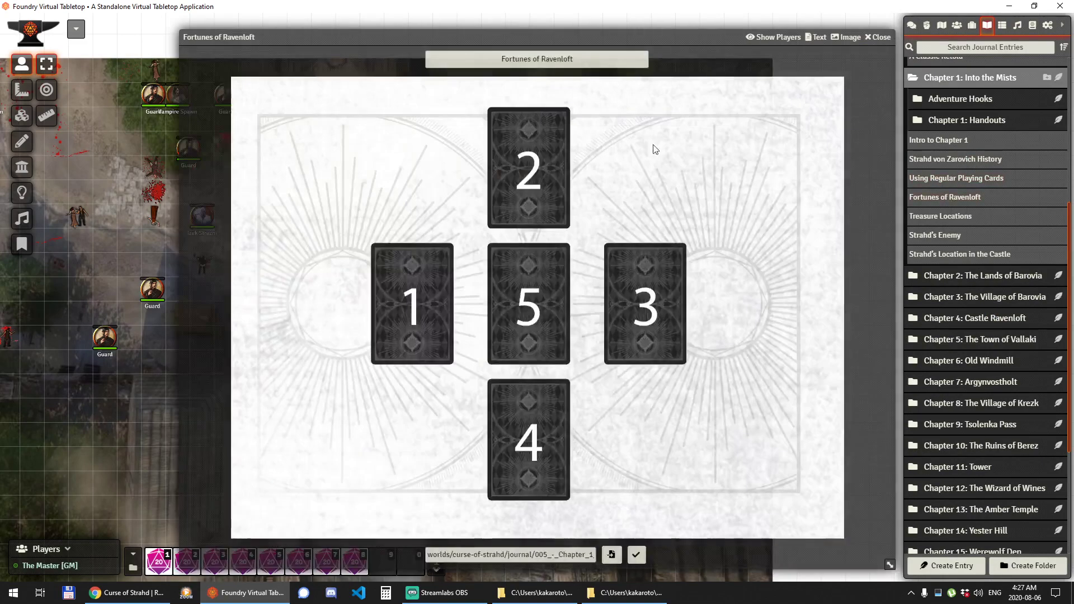
click(817, 37)
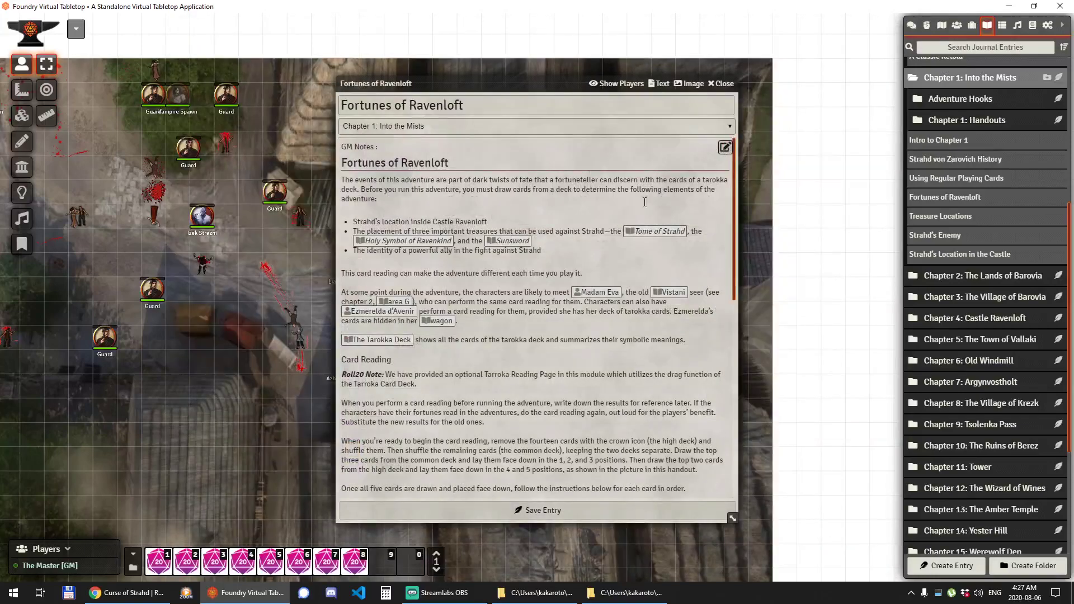
scroll(592, 236, down, 5)
scroll(442, 269, up, 4)
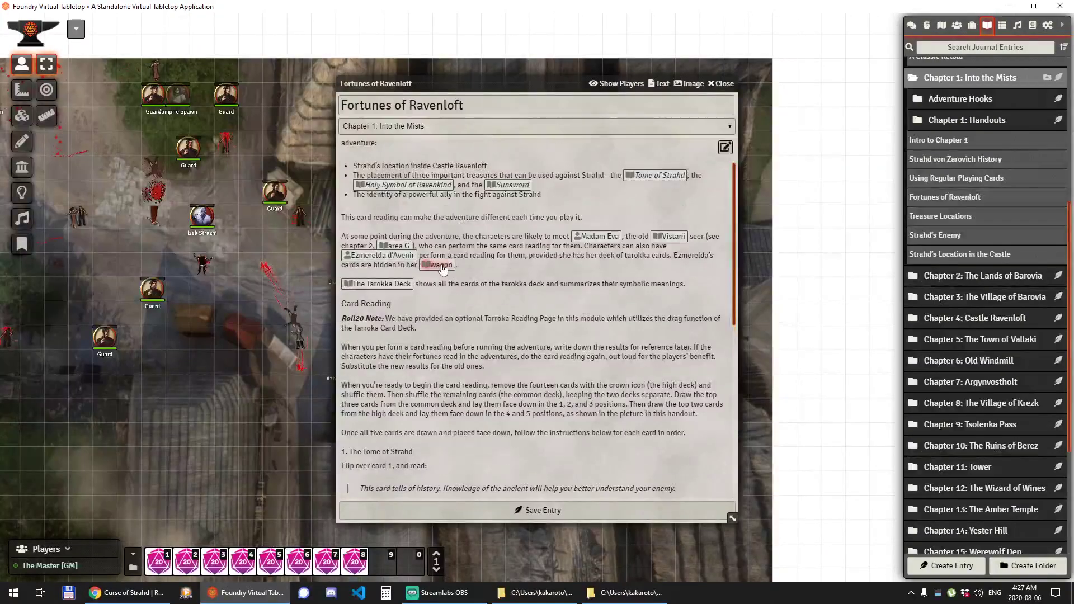
Follow the wagon and Vistani links in Fortunes of Ravenloft, read the Vistani text, and return to the original entry.
click(441, 265)
click(618, 37)
click(666, 236)
click(702, 37)
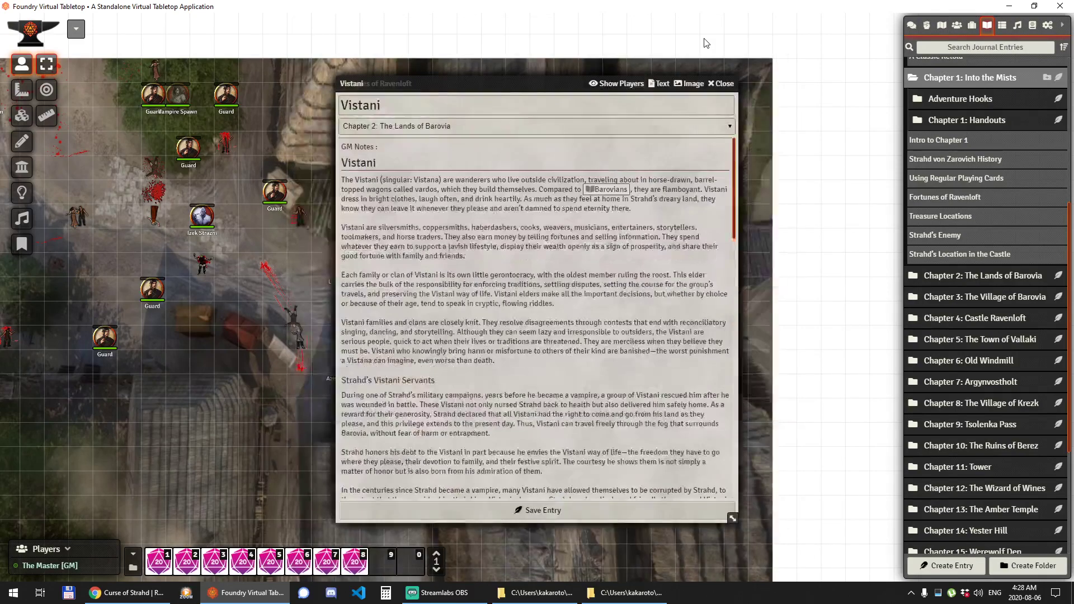
scroll(630, 216, down, 10)
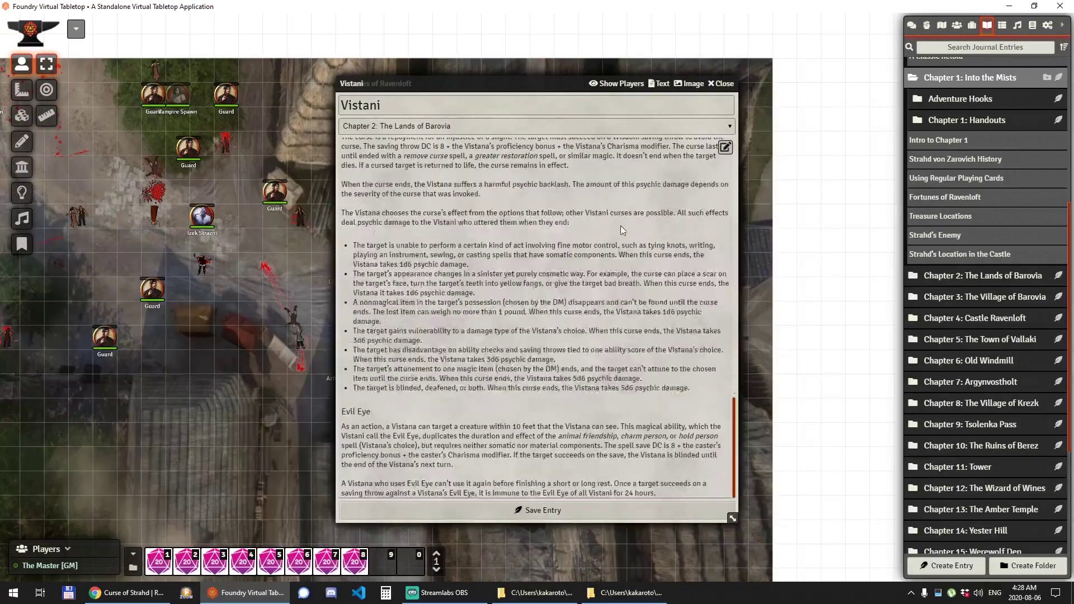
click(724, 84)
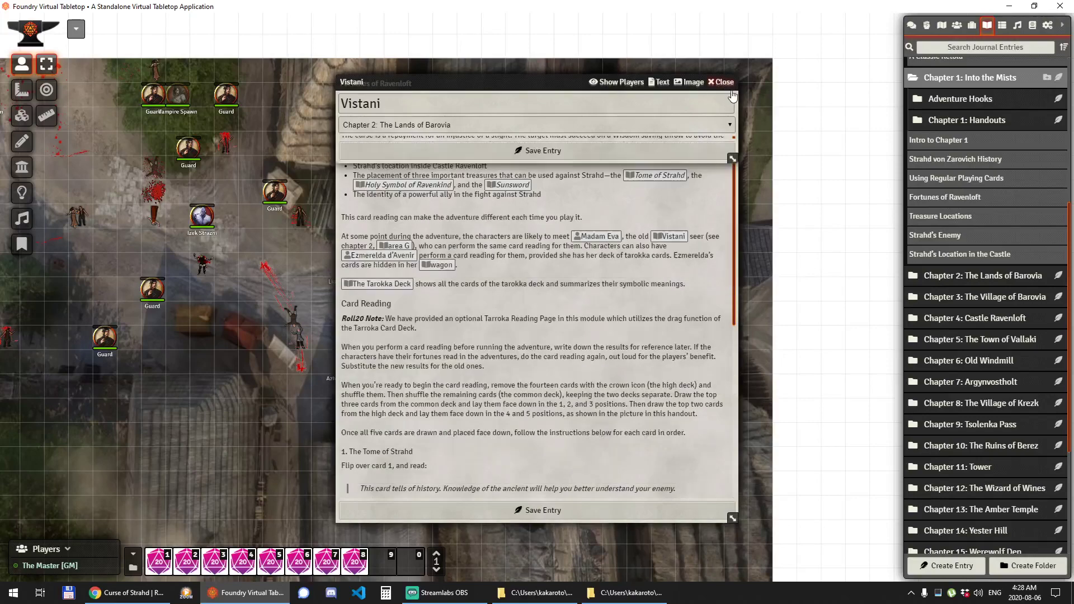
scroll(615, 279, down, 5)
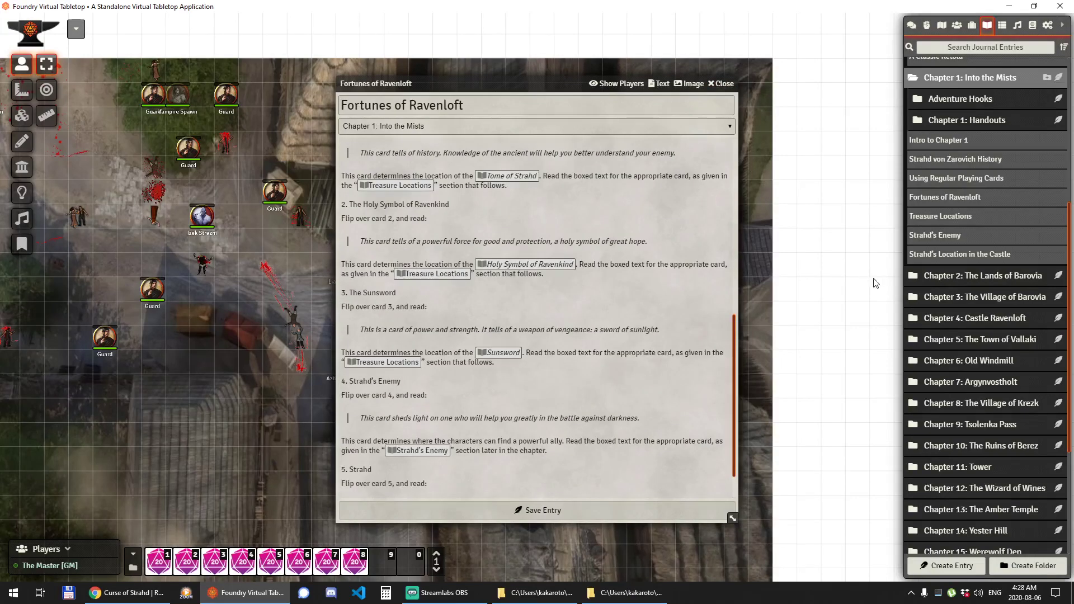
View the map and text of the Areas of the Village entry in Chapter 3: The Village of Barovia.
click(952, 298)
scroll(966, 302, down, 3)
click(942, 208)
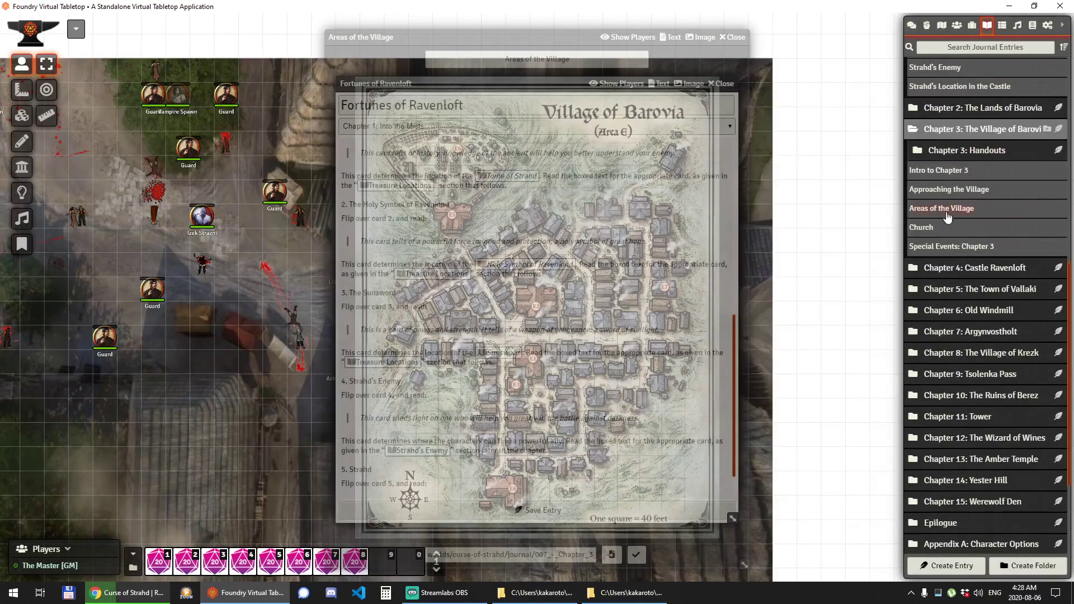
click(671, 38)
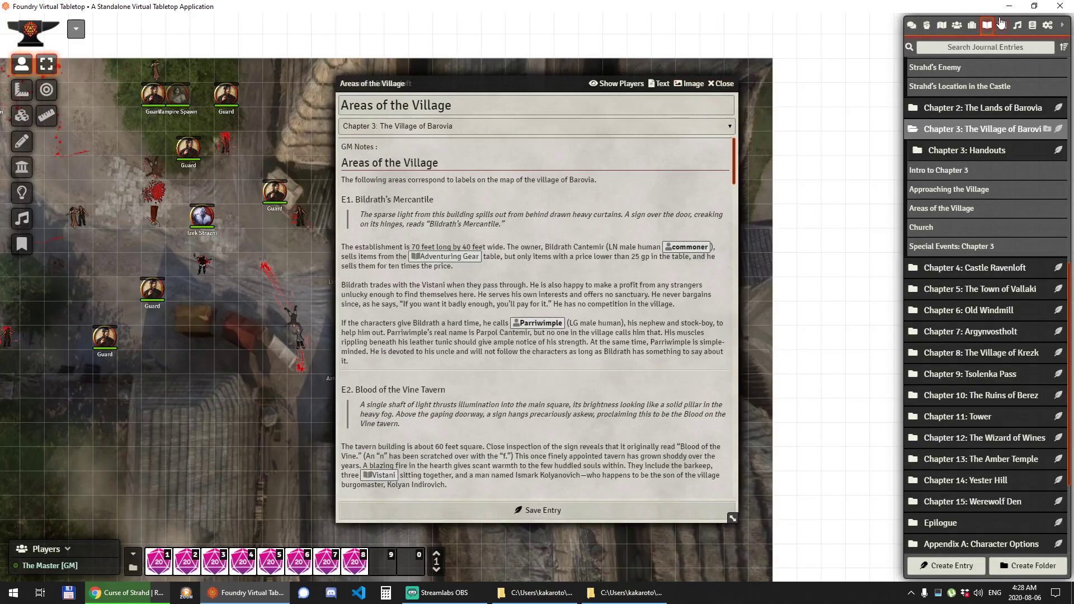
Look through the Decks and Rollable Tables folders and view the Kiril-Stoyanovich table's configuration.
click(1002, 25)
click(946, 89)
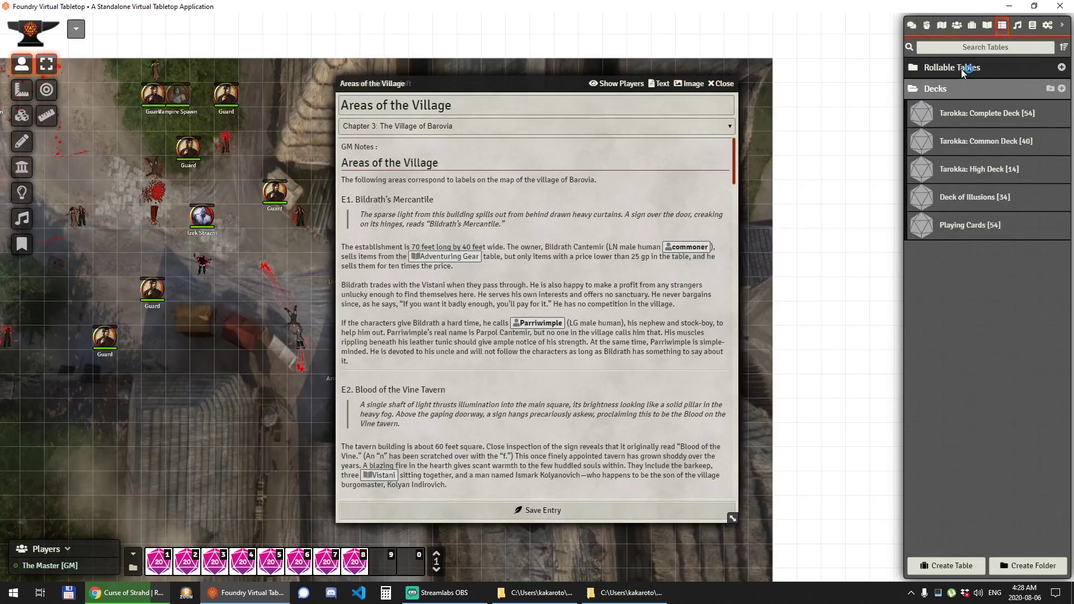
click(961, 68)
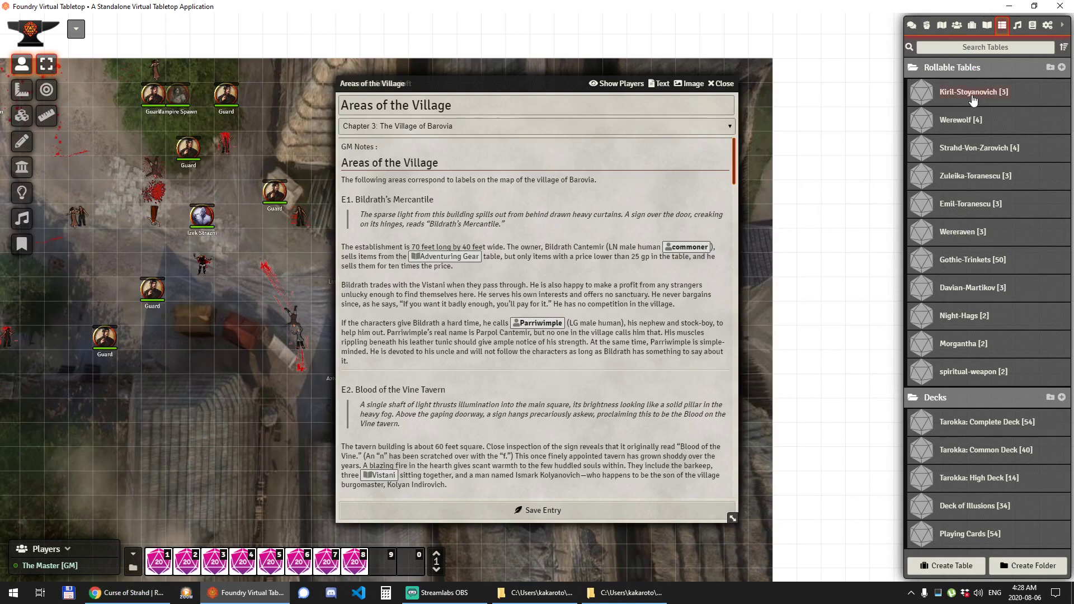
click(973, 93)
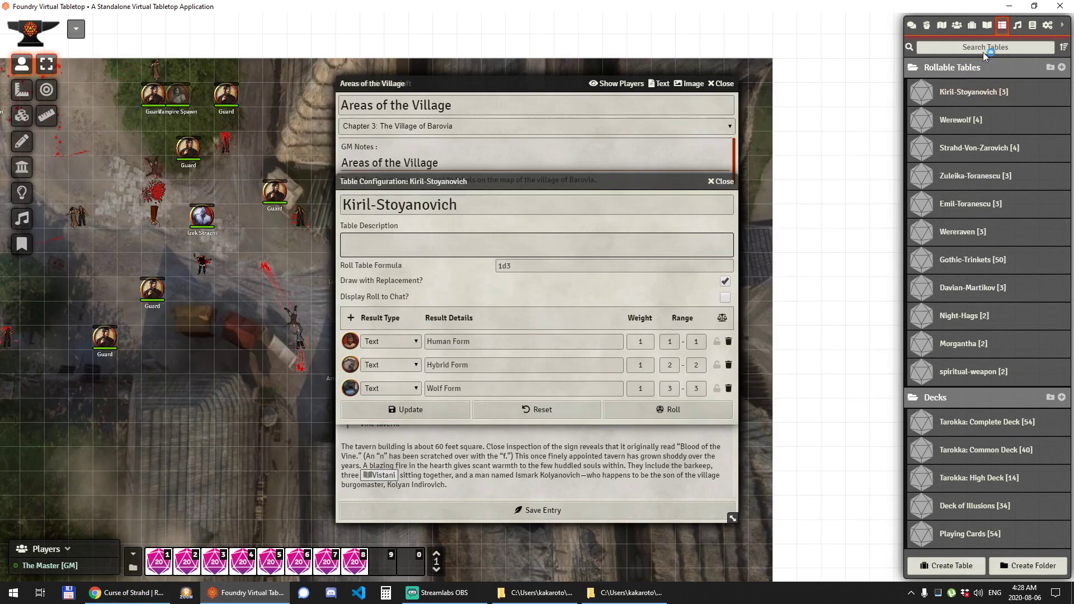
Look through the imported playlists and expand the Combat playlist to view its tracks.
click(1016, 30)
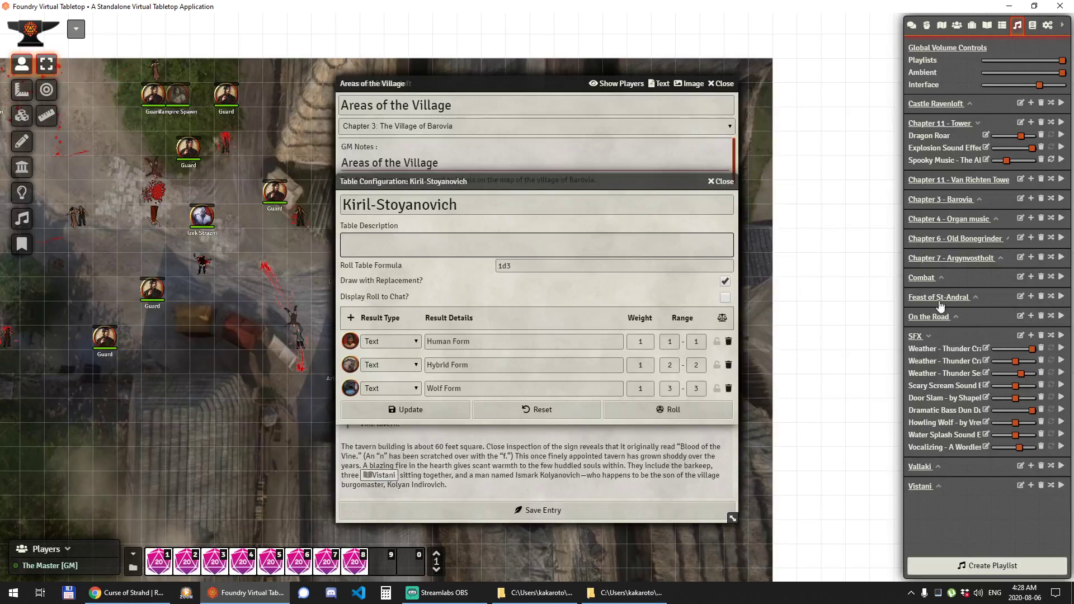
click(933, 279)
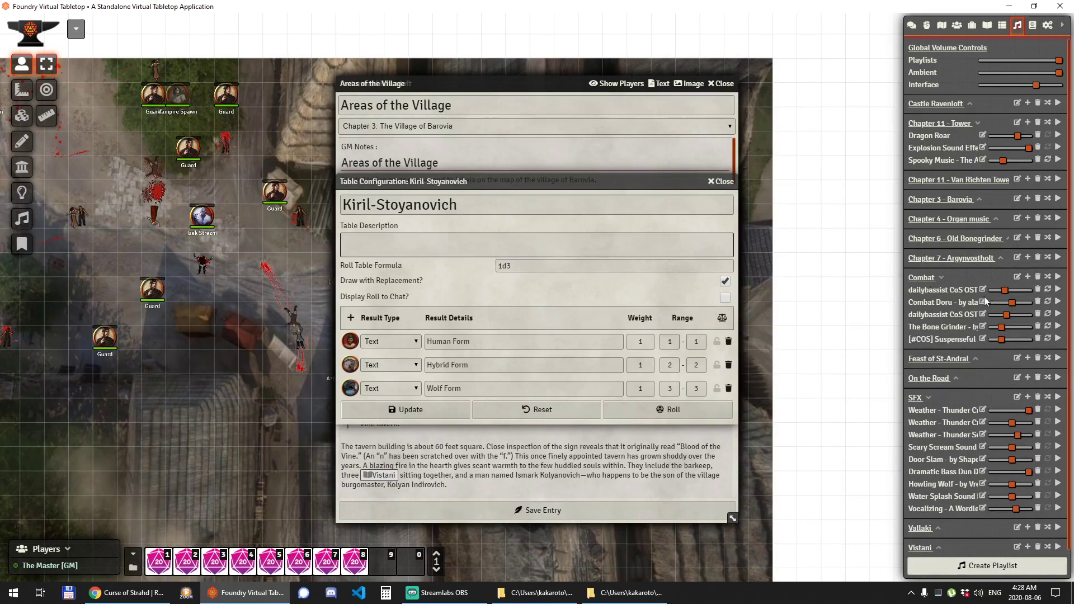
click(1058, 289)
Close the table configuration, the open journal entries and the Archmage sheet to clear the map view.
click(721, 181)
click(721, 83)
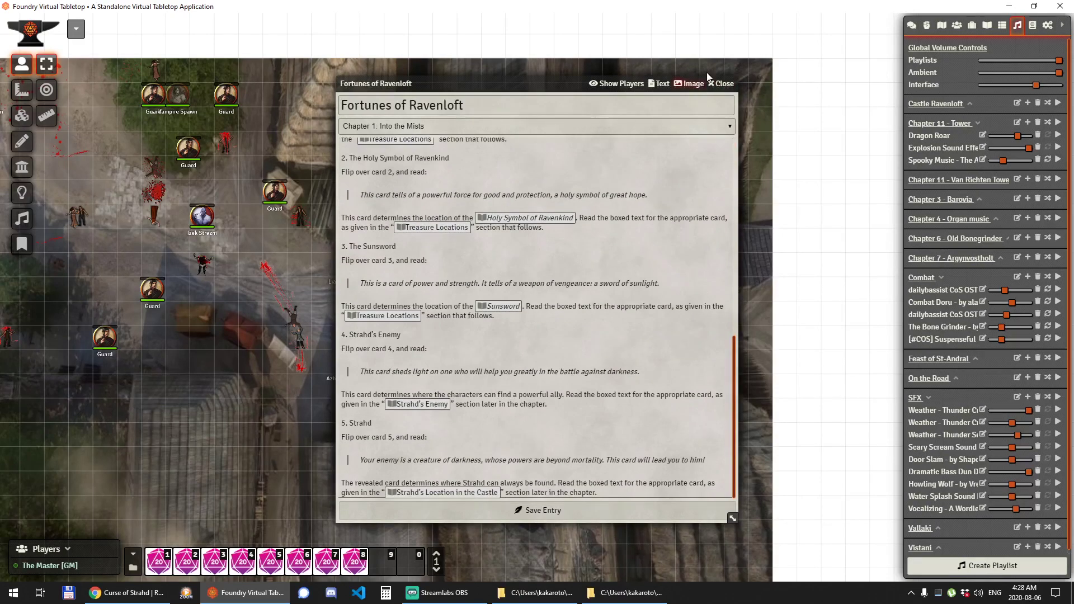
click(722, 84)
click(721, 117)
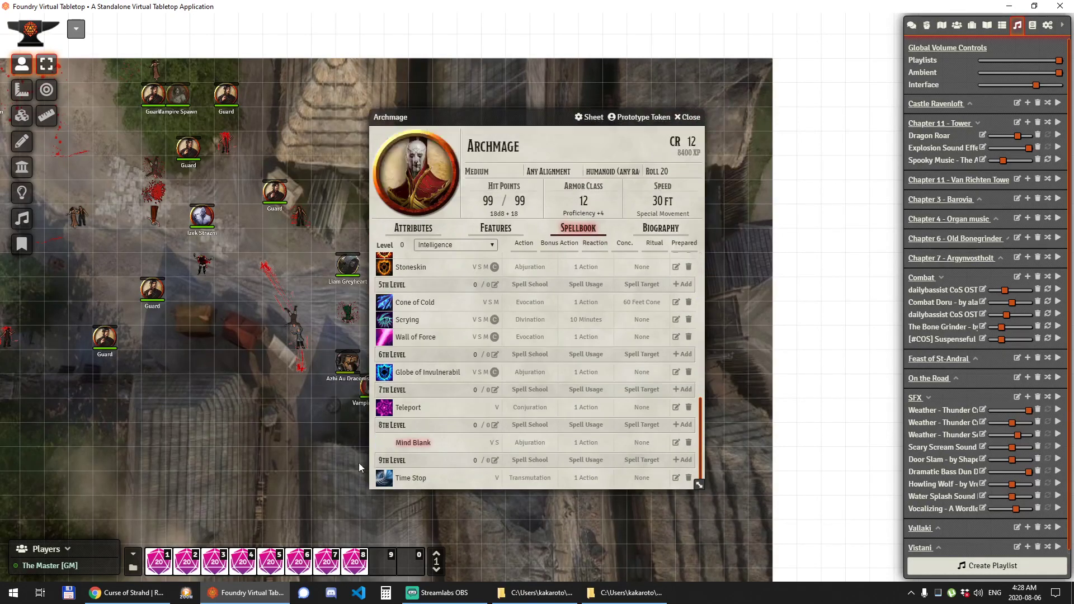
click(127, 592)
click(246, 593)
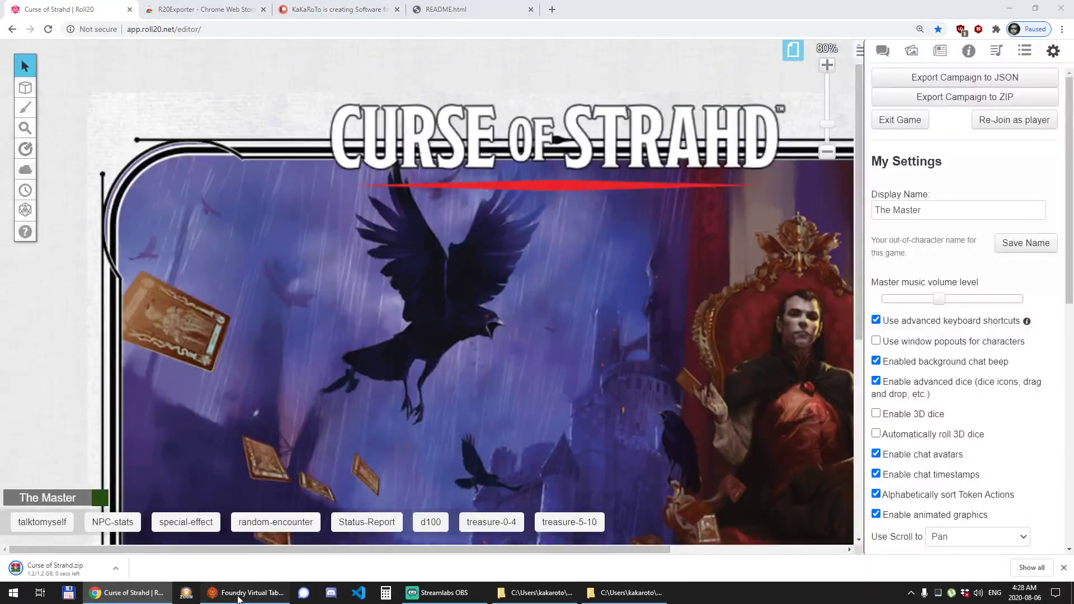
click(688, 117)
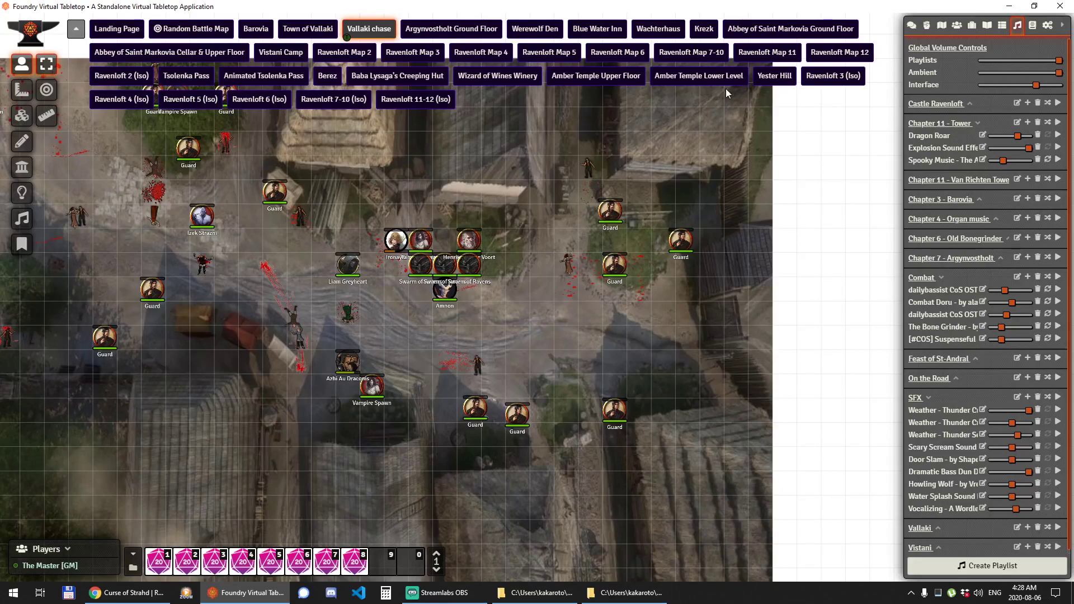
Open the Blue Water Inn scene and examine its walls and doors around the ground floor.
click(606, 28)
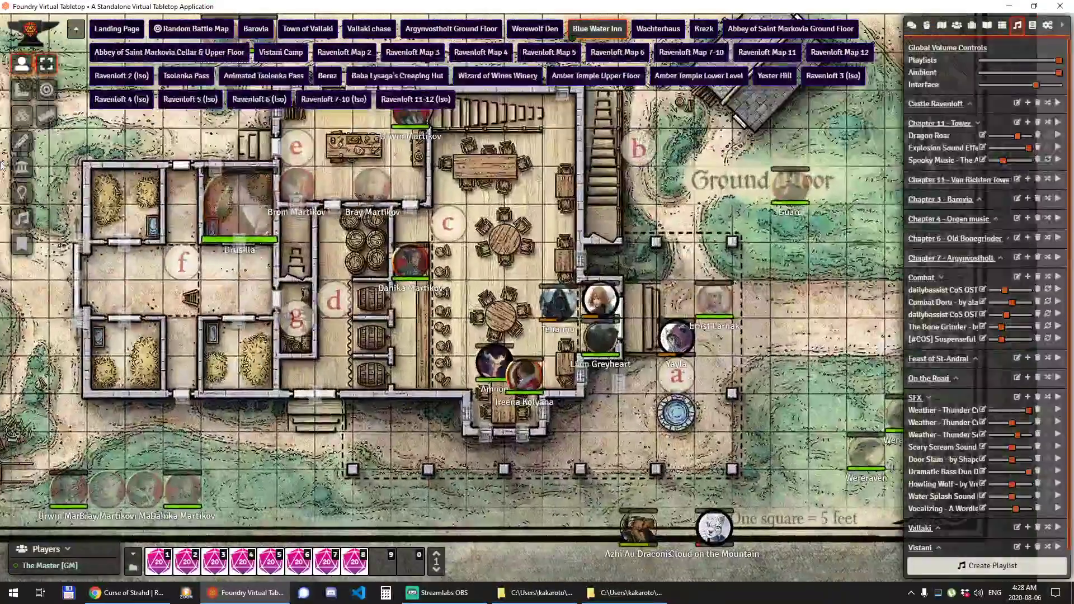
click(22, 167)
scroll(535, 298, up, 3)
key(Up)
key(Up)
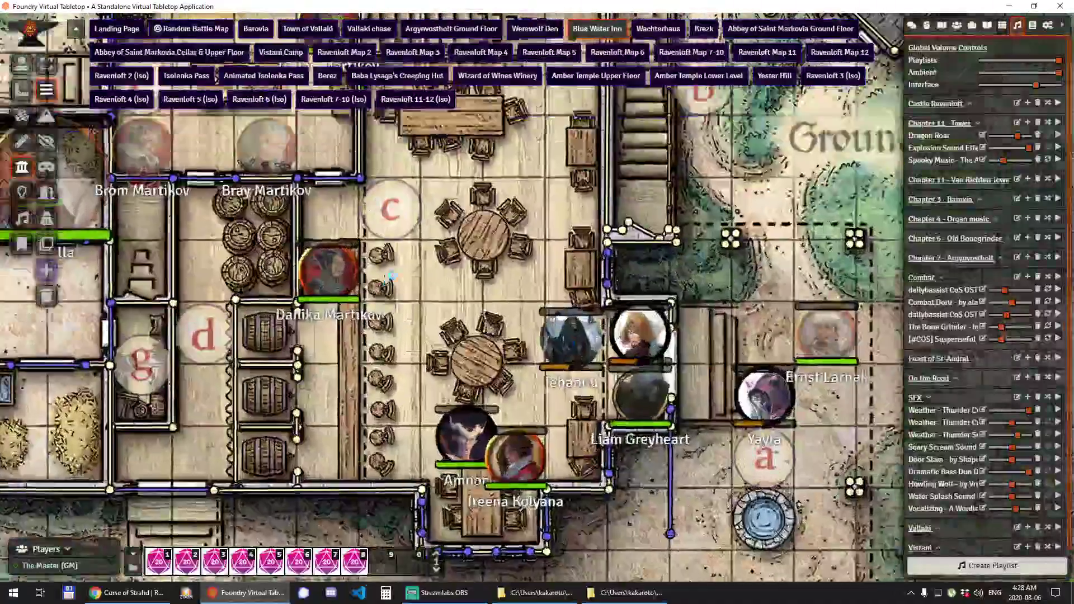
key(Right)
key(Right)
key(Down)
key(Down)
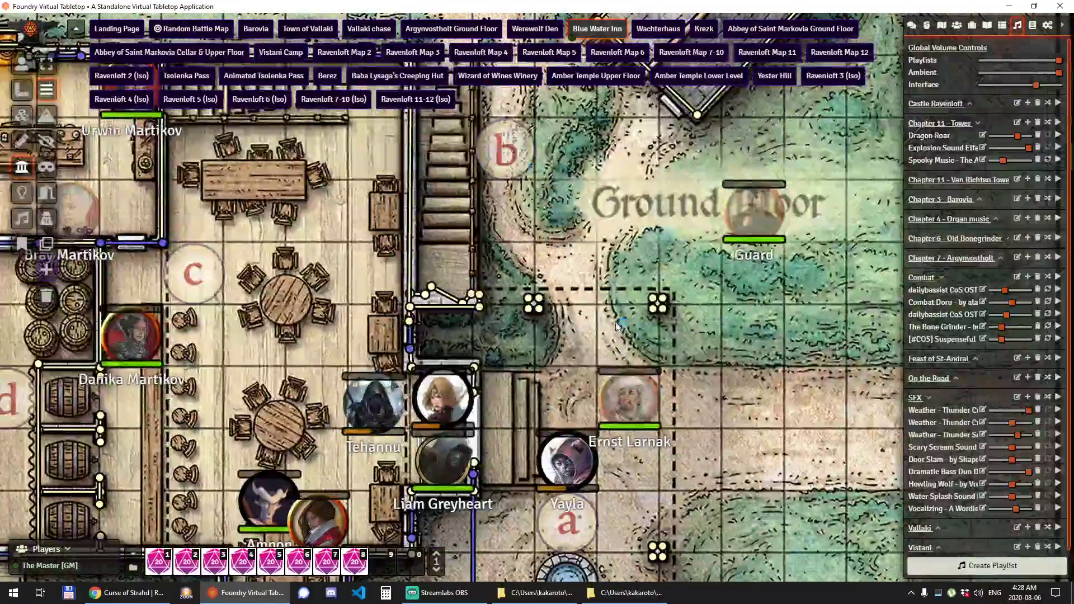
key(Left)
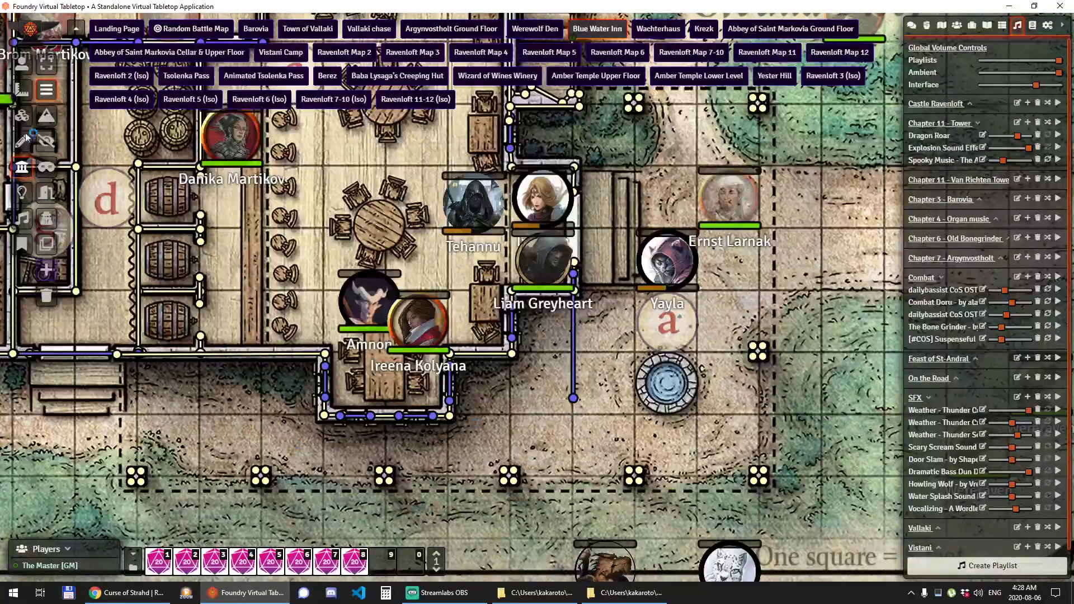
Move the lower endpoint of the misplaced front door segment up so the door spans the inn's entrance, and check it among the tokens.
click(22, 63)
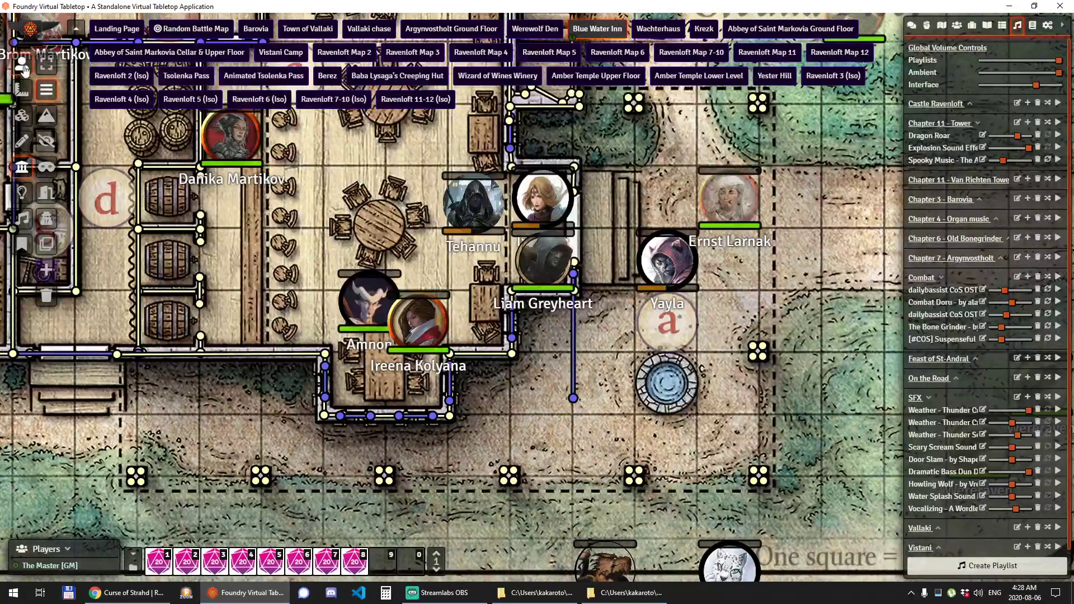
click(21, 166)
drag(573, 398, 575, 183)
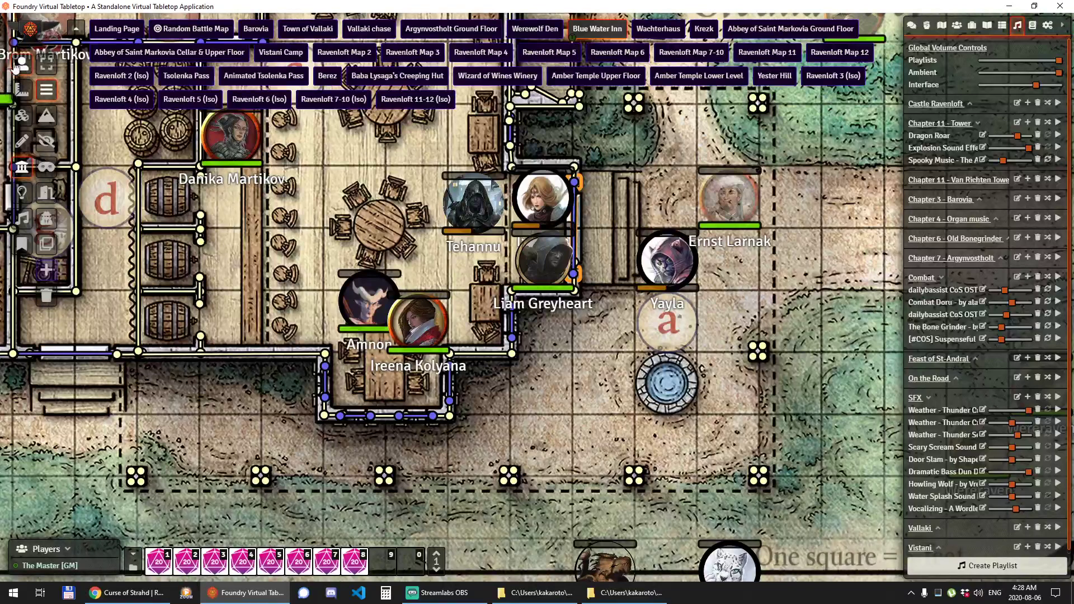
click(16, 66)
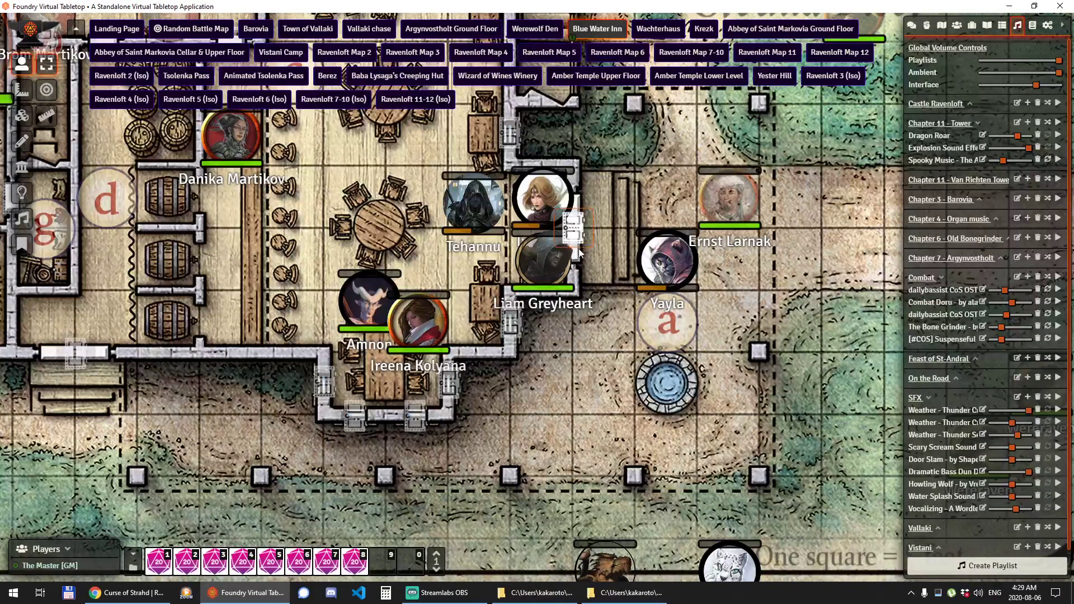
key(Up)
key(Right)
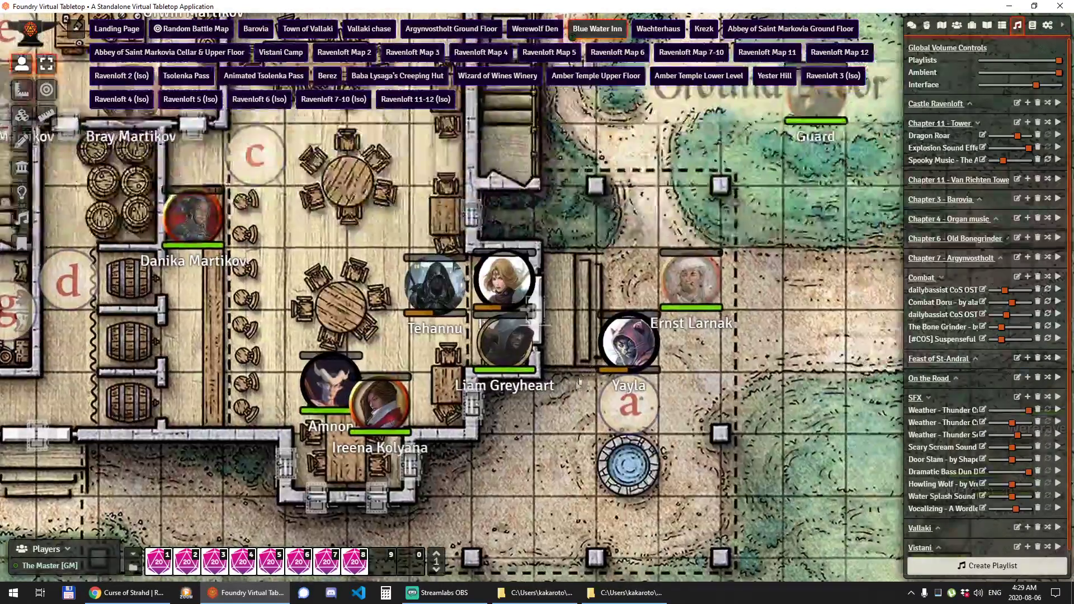
key(Down)
key(Left)
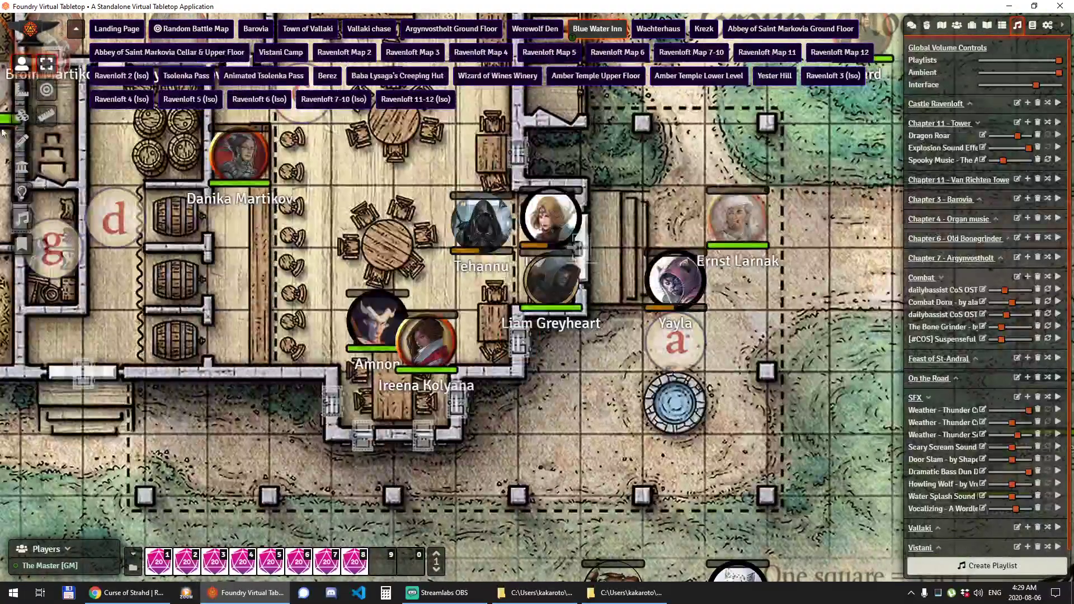
Set Perception Restriction and Is Door to None for the window segments around the inn's bay, and check them among the tokens.
click(22, 166)
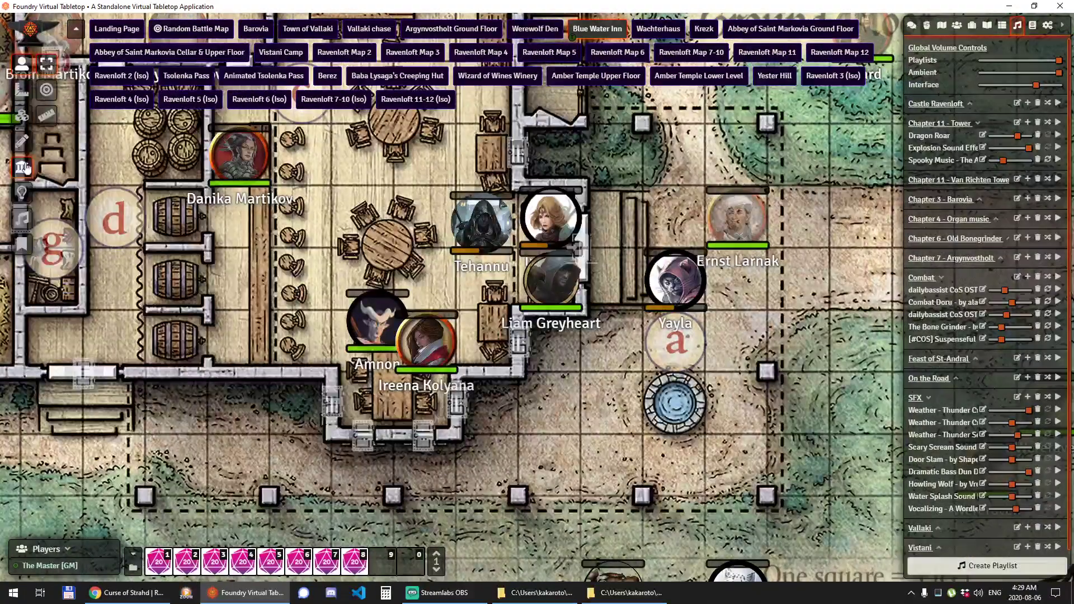
click(520, 358)
shift+click(457, 421)
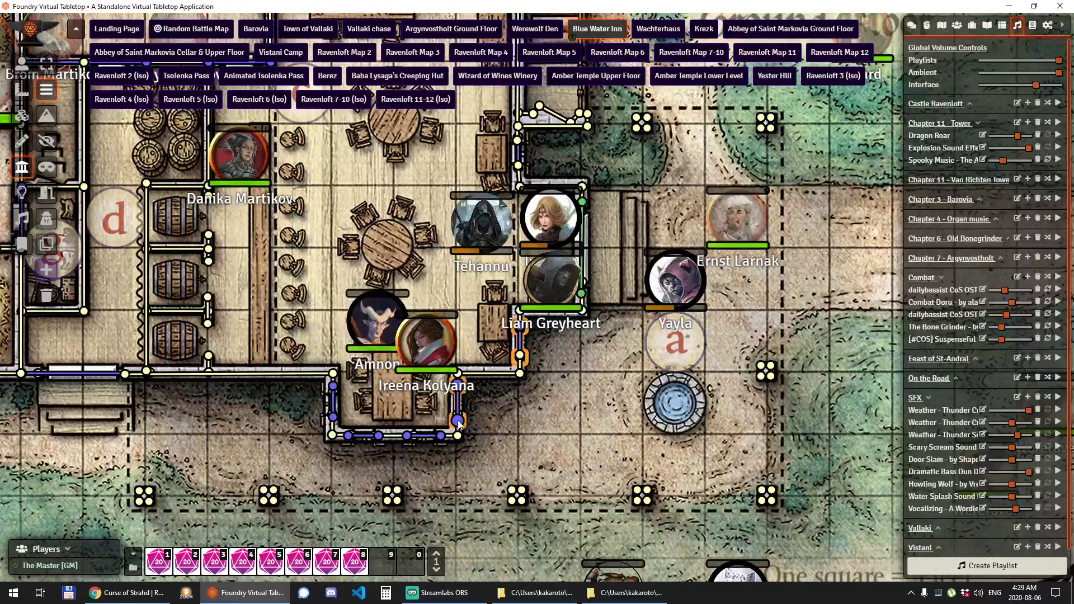
shift+click(427, 435)
shift+click(396, 436)
shift+click(363, 435)
shift+click(340, 435)
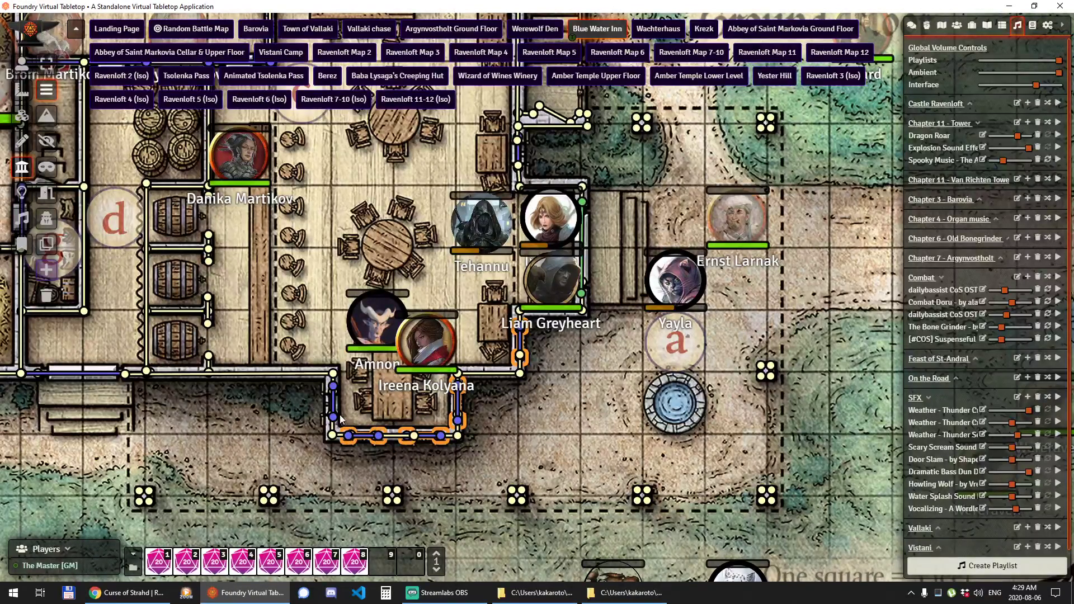
shift+double_click(333, 417)
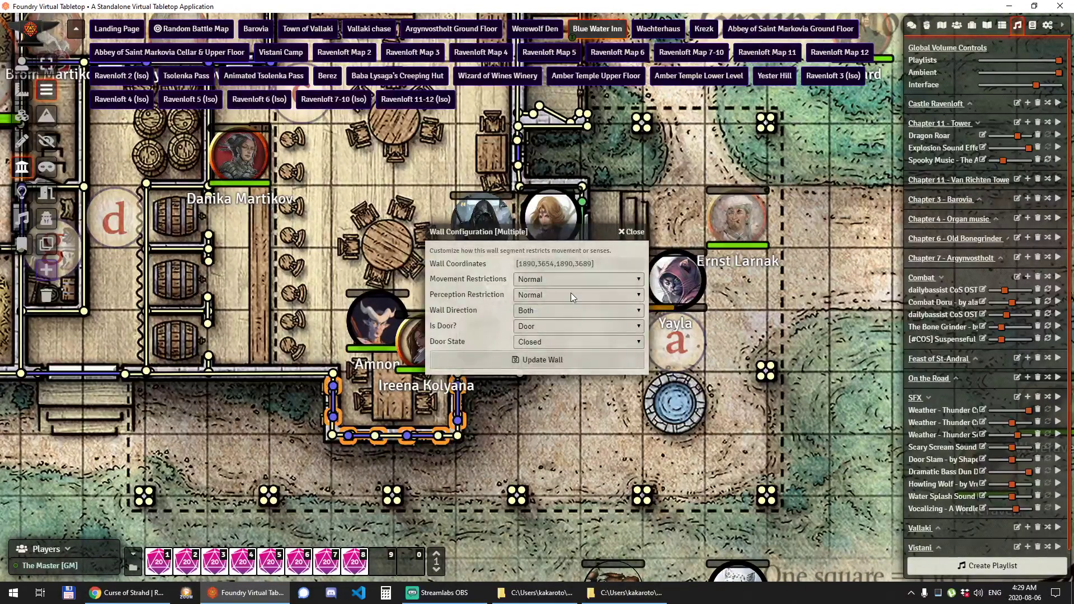
click(558, 278)
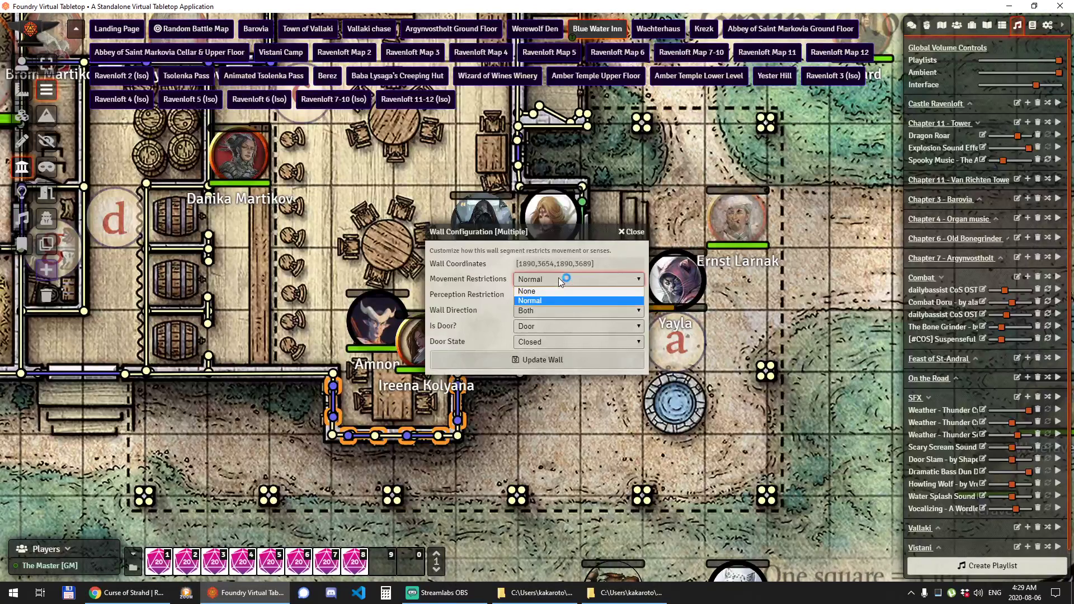
click(557, 278)
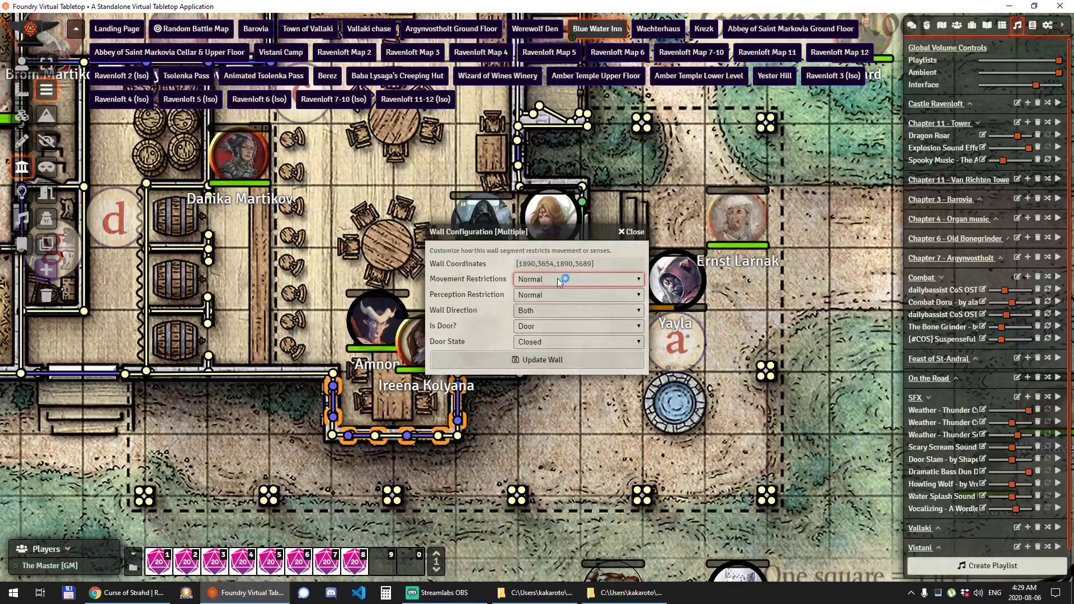
click(534, 297)
click(588, 304)
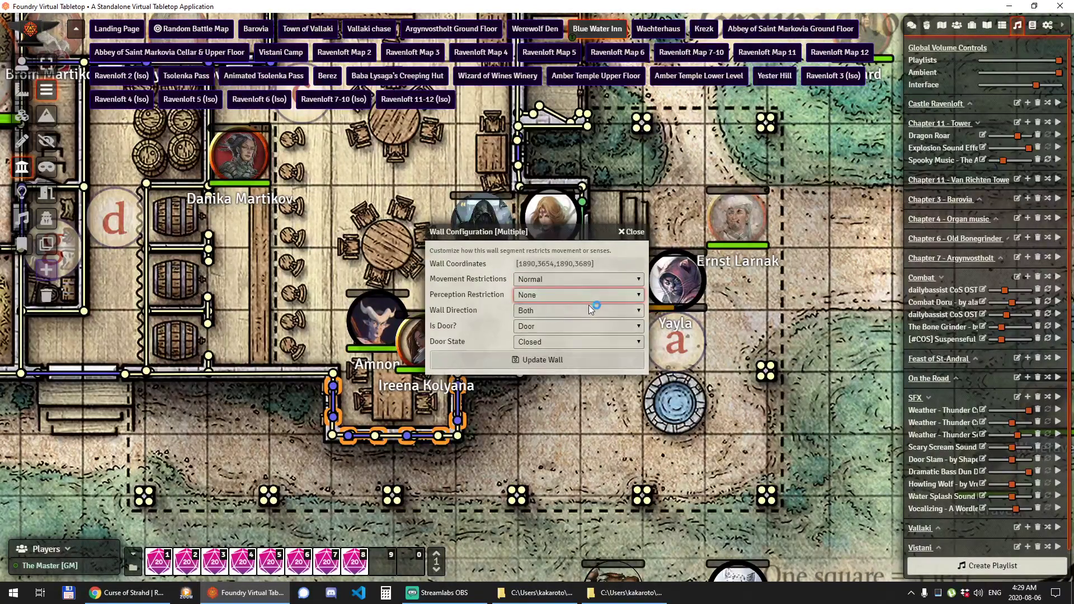
click(539, 323)
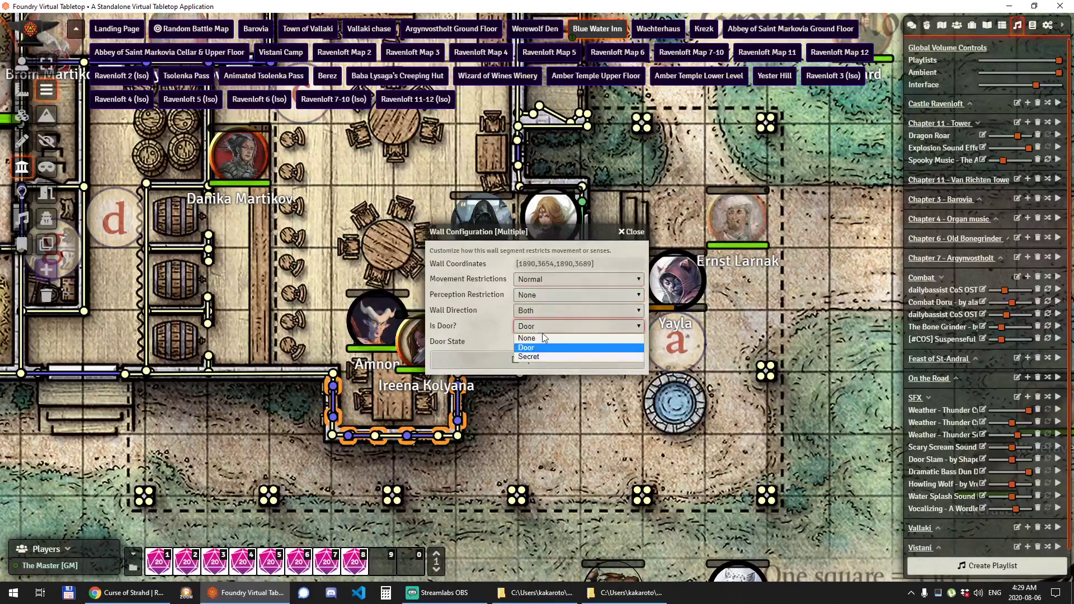
click(546, 334)
click(548, 361)
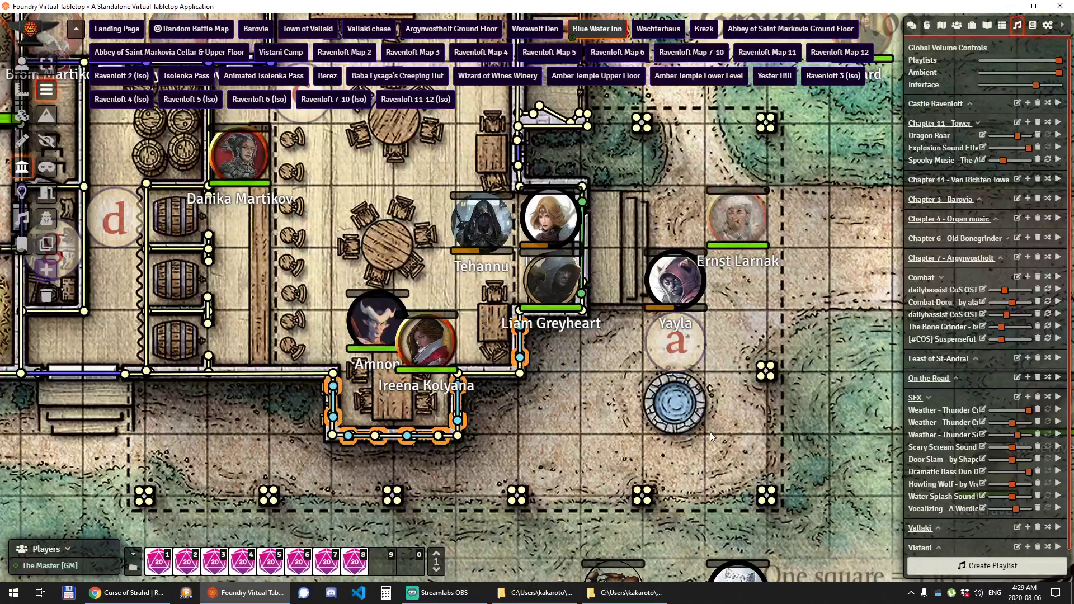
click(21, 63)
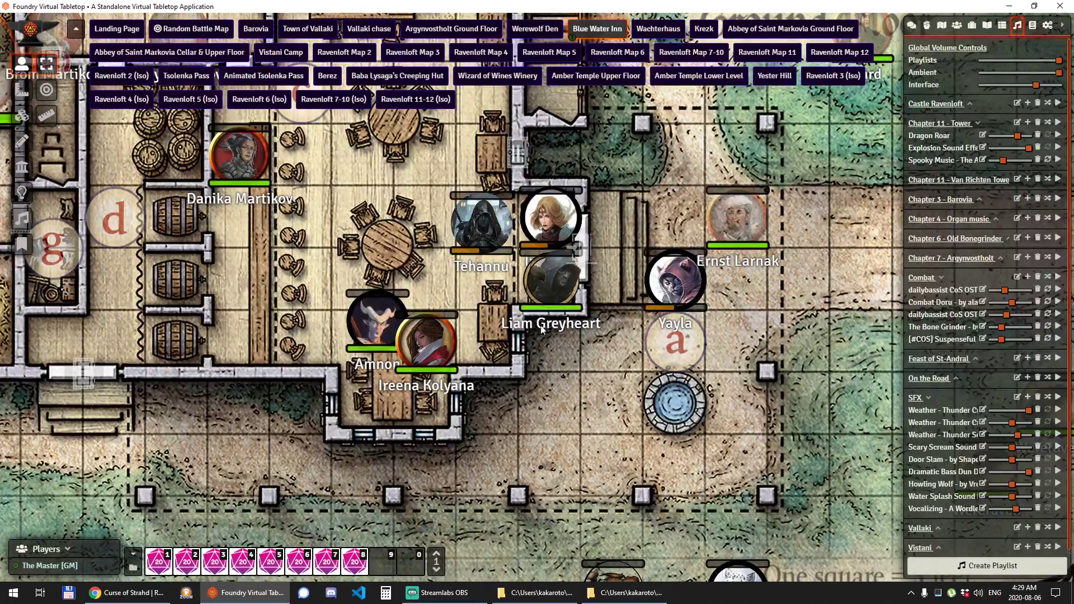
drag(672, 280, 503, 409)
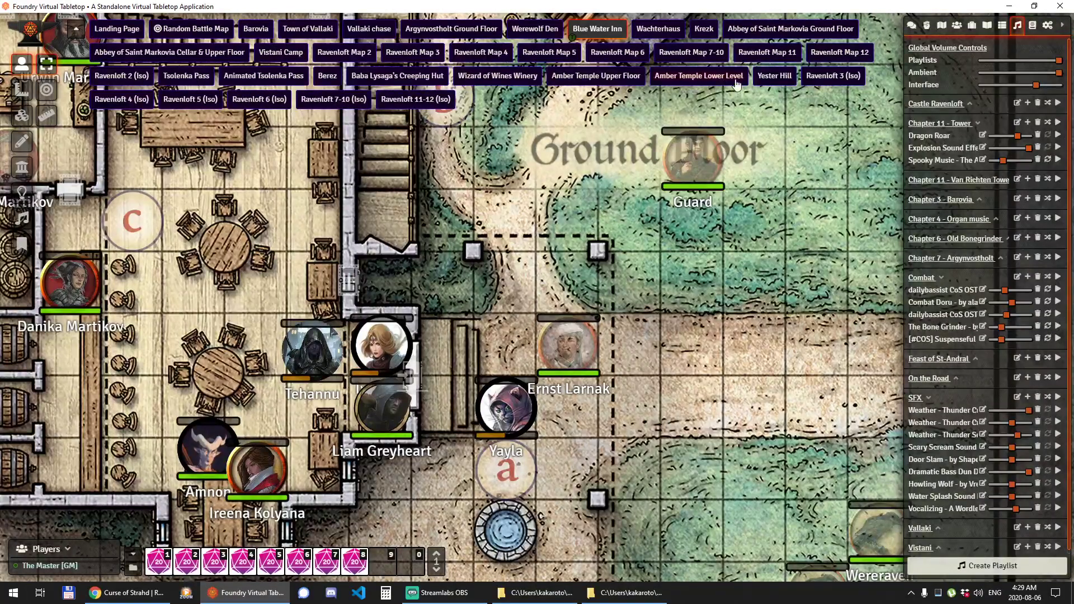
Open the Werewolf Den scene and examine the walls throughout its caves, from the upper chambers down to the entrance.
click(551, 36)
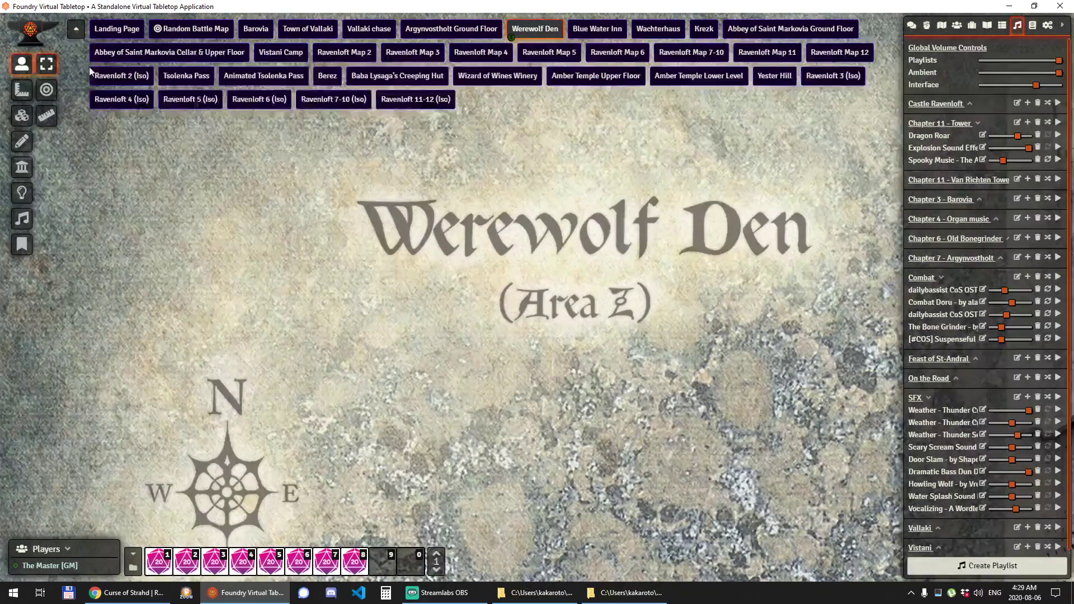
click(75, 29)
scroll(616, 448, up, 5)
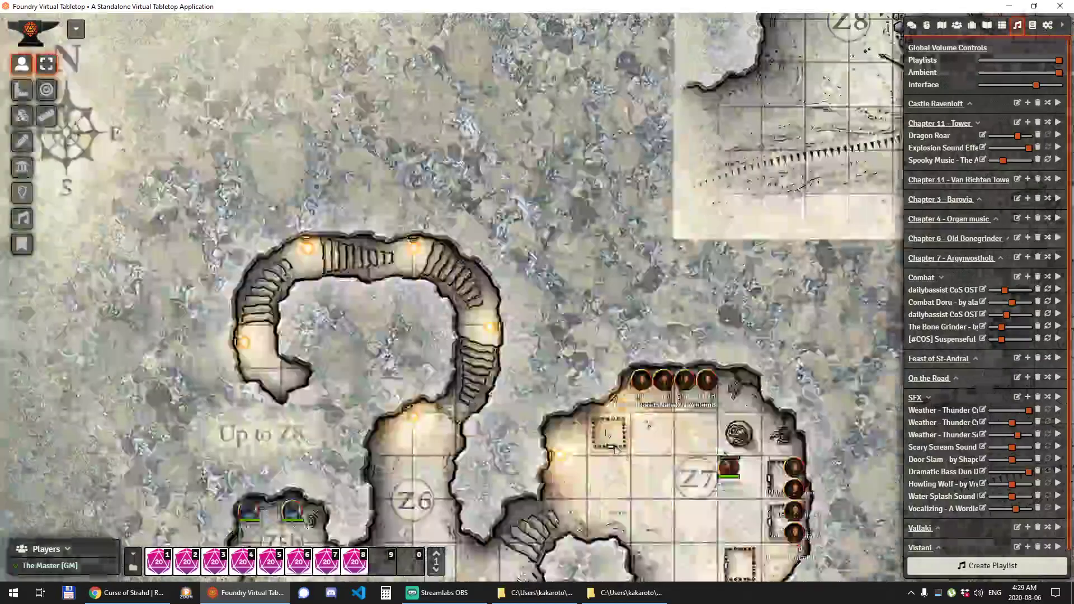
click(22, 166)
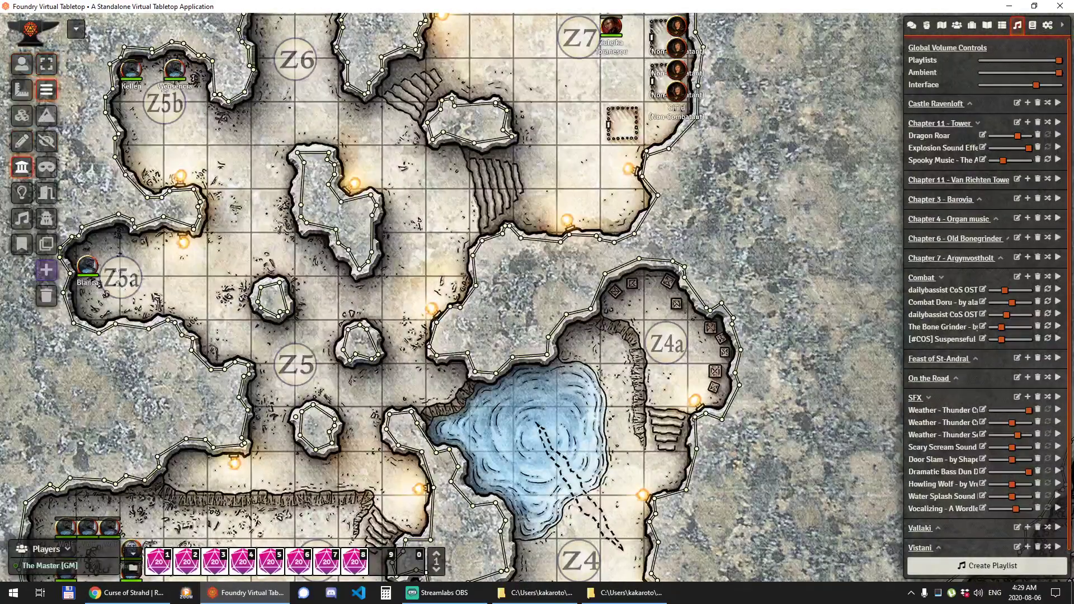
key(Up)
key(Up)
key(Right)
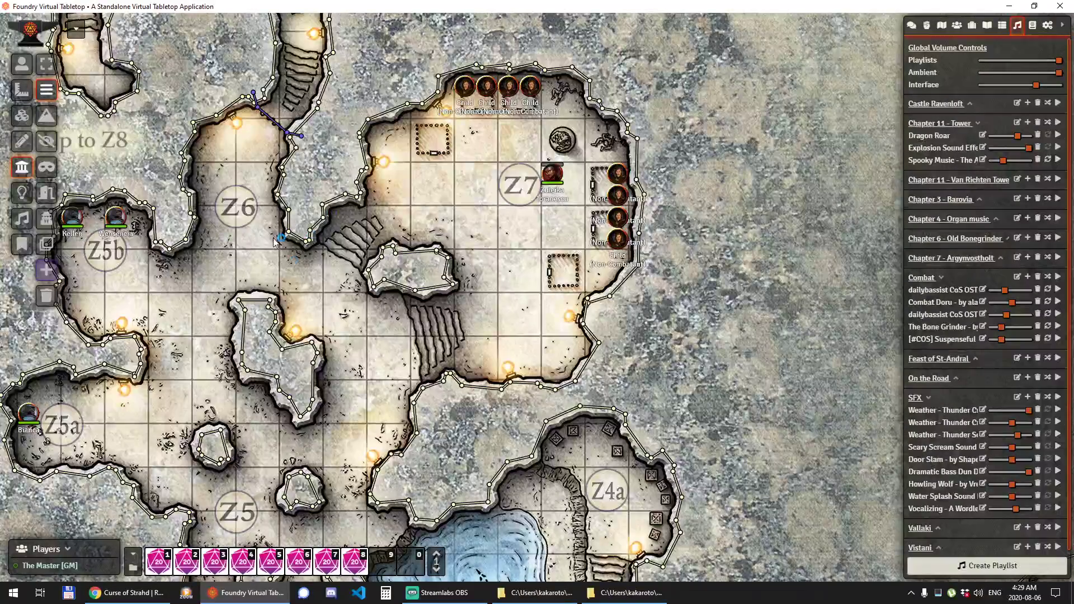
key(Down)
key(Down)
key(Down)
key(Left)
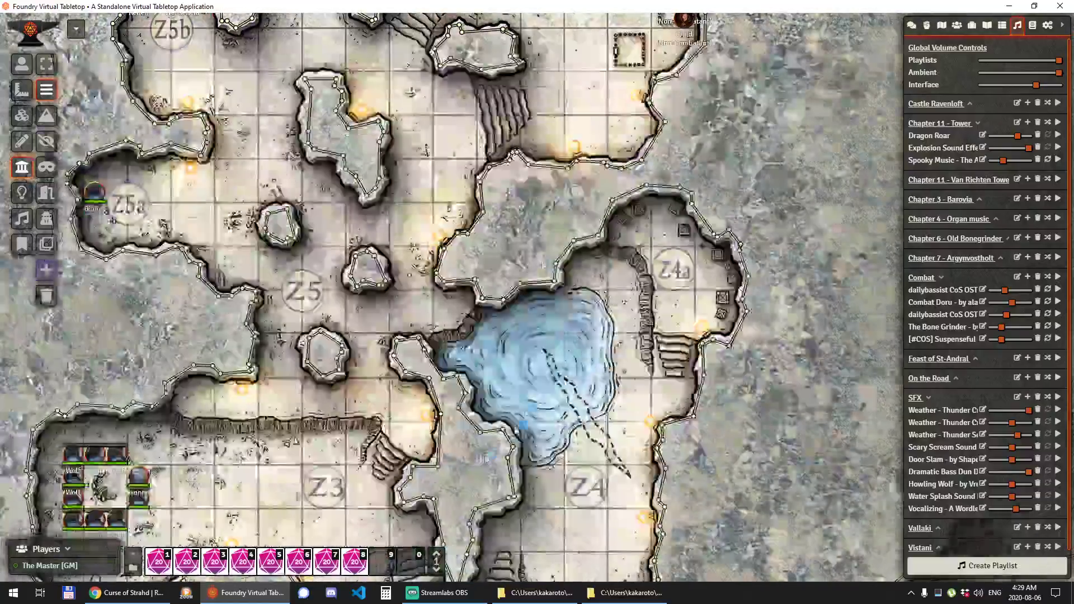
key(Down)
key(Down)
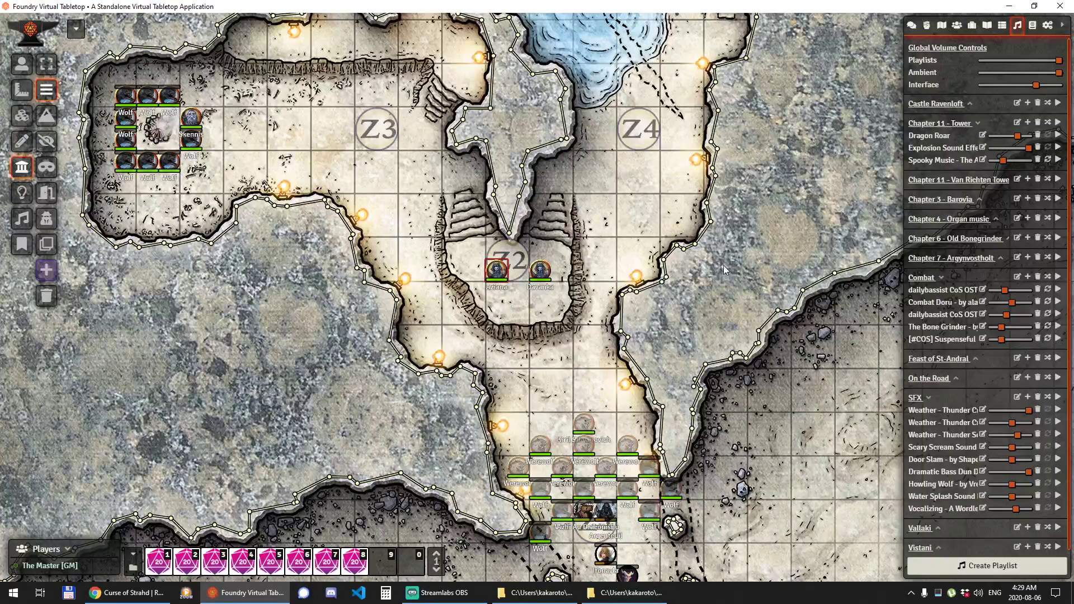
Examine the walls and light sources of the Werewolf Den between area Z2 and the cave entrance.
key(Down)
key(Down)
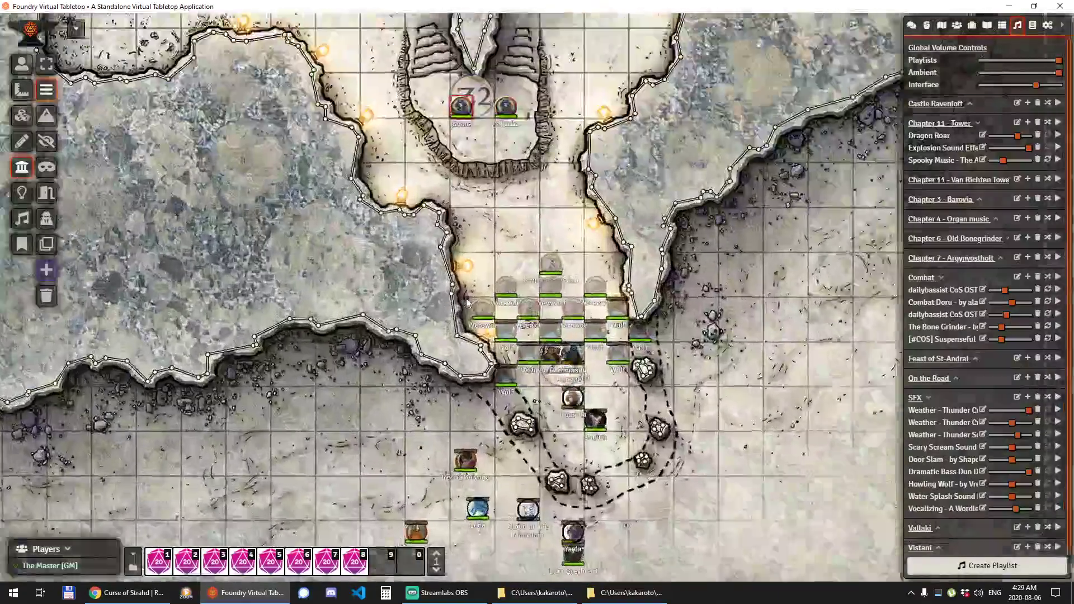
scroll(467, 302, up, 1)
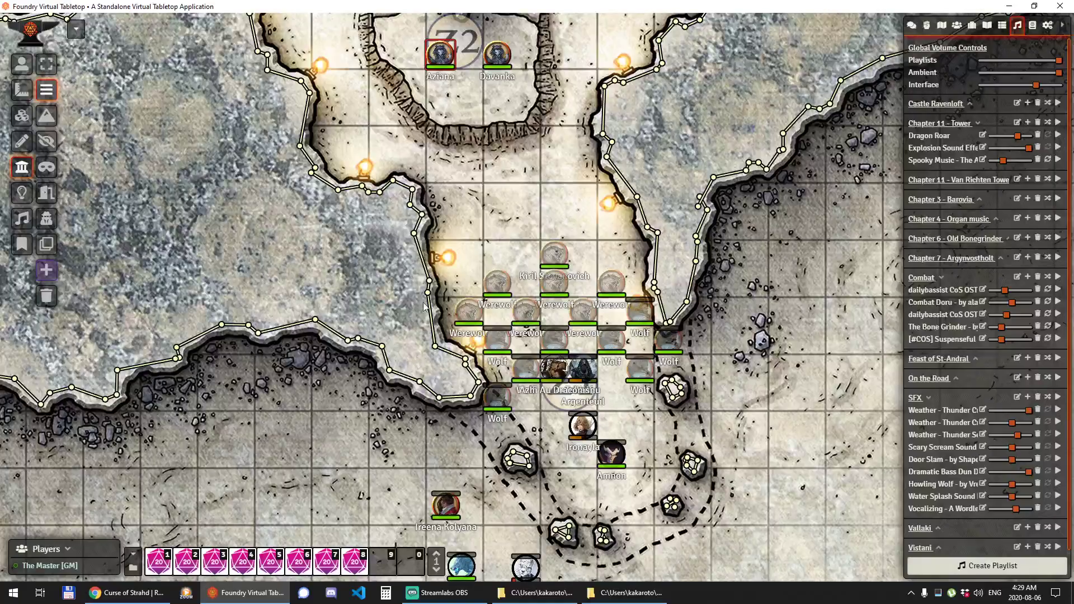
key(Up)
key(Up)
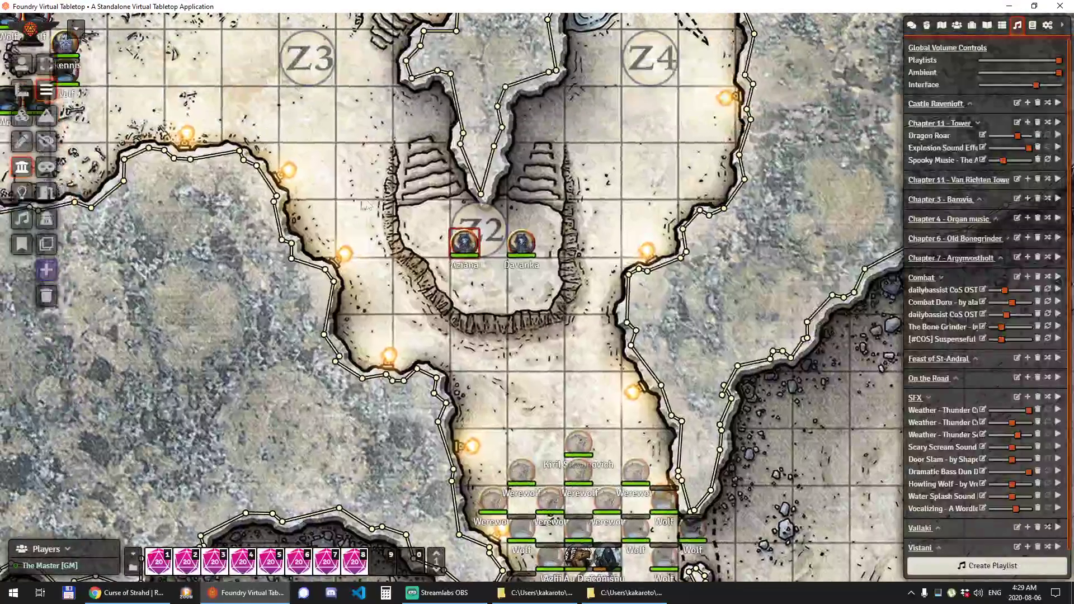
key(Left)
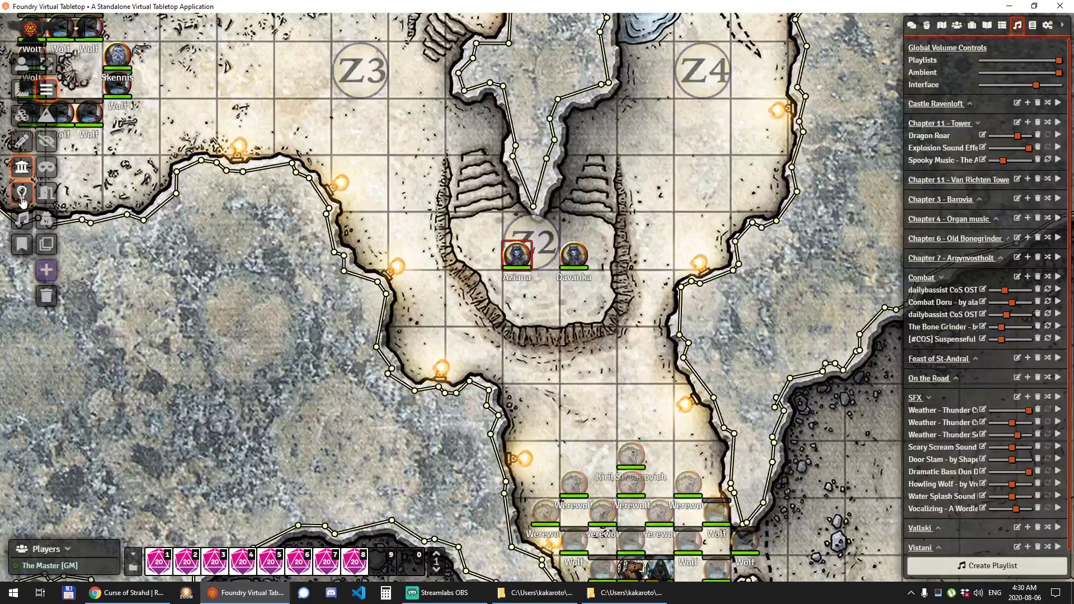
click(22, 194)
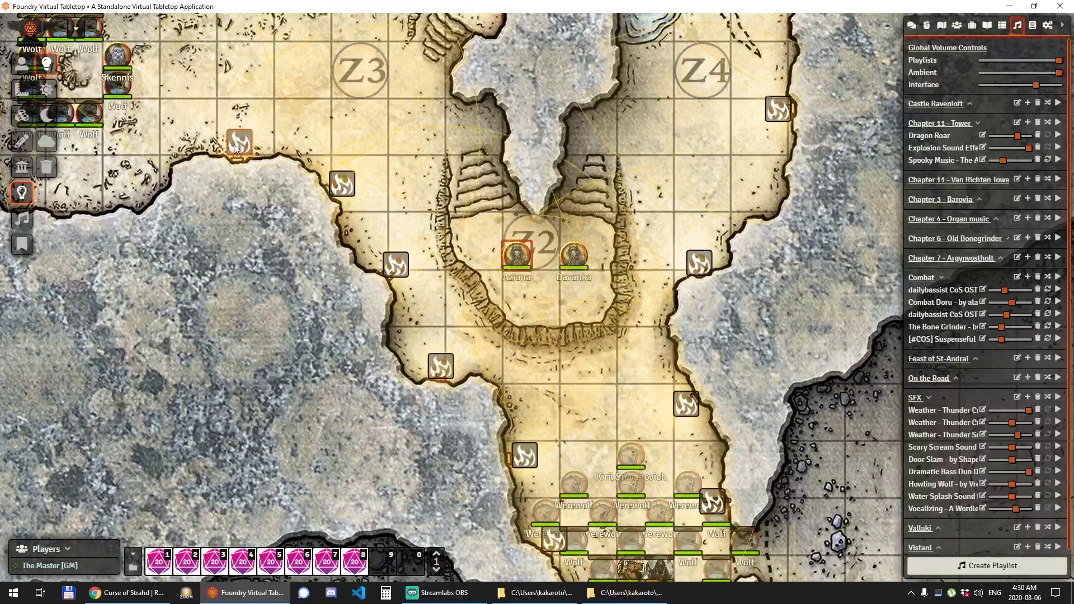
drag(646, 228, 454, 274)
scroll(724, 254, down, 3)
scroll(723, 255, up, 2)
scroll(454, 274, up, 3)
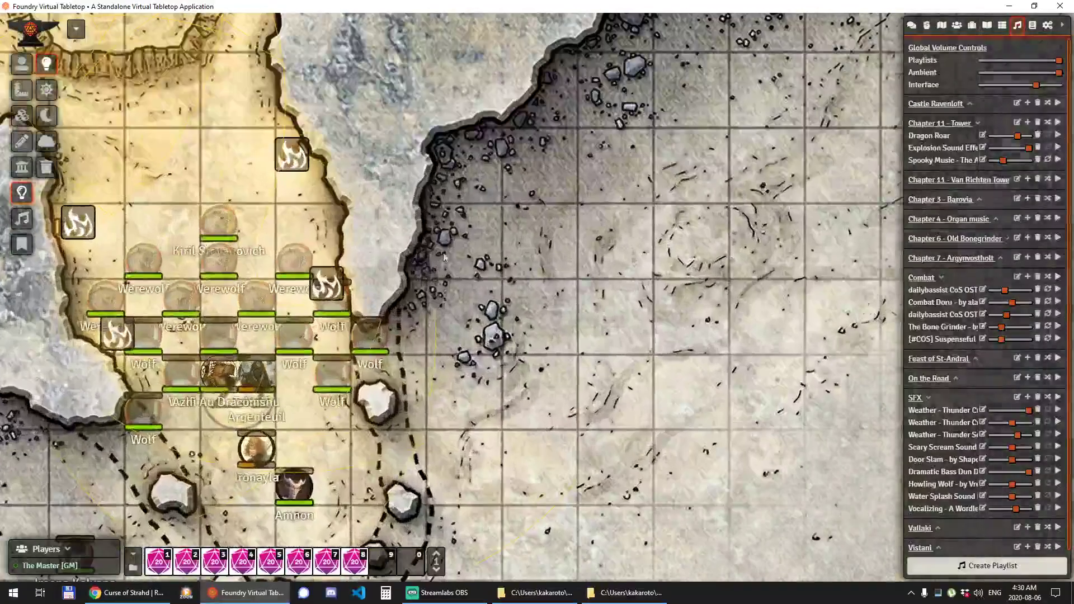
scroll(545, 240, up, 2)
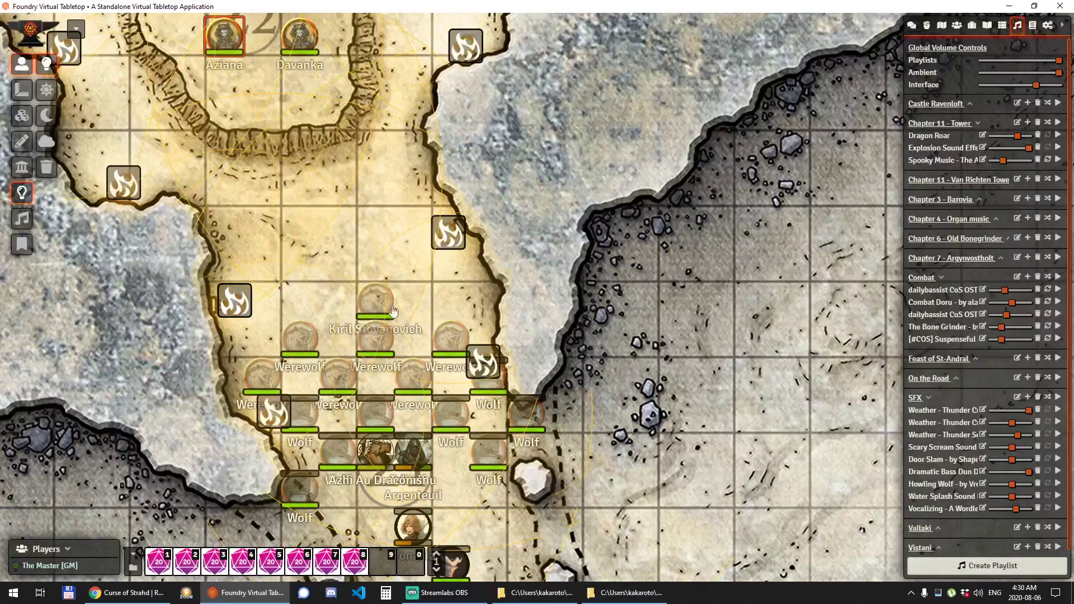
Move the lone token above the werewolf pack towards the Z2 ledge to check its vision against the cave walls.
click(391, 311)
right_click(390, 311)
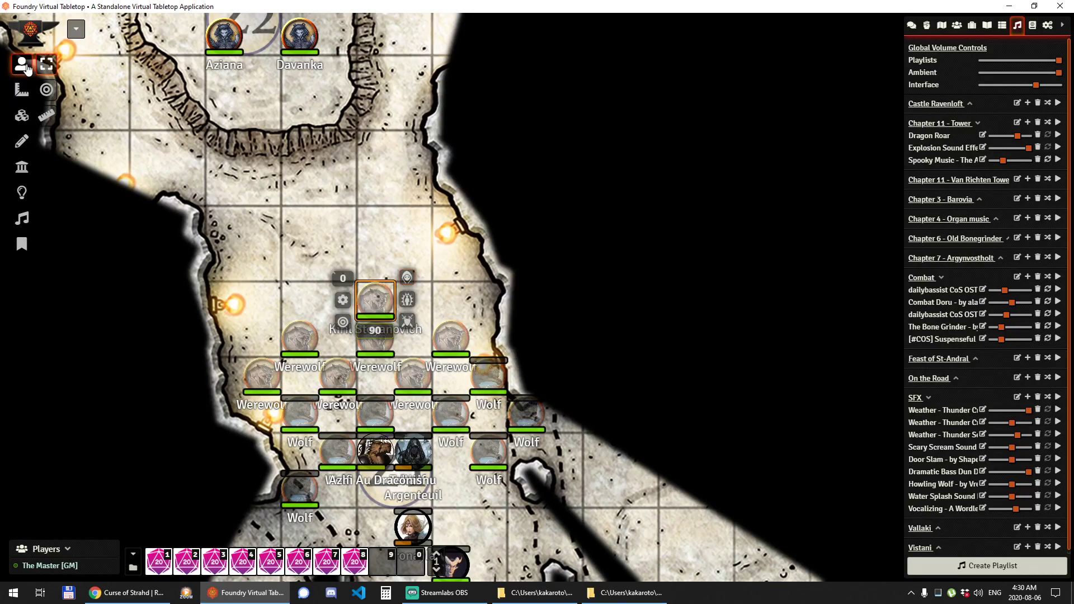
key(Escape)
click(374, 302)
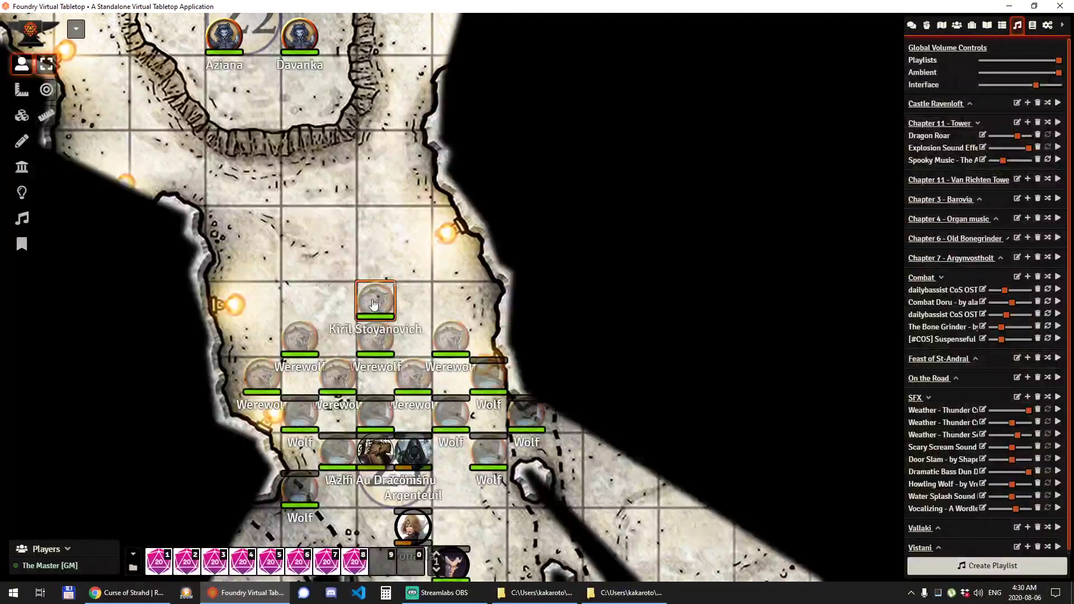
key(Left)
key(Up)
key(Up)
key(Down)
key(Down)
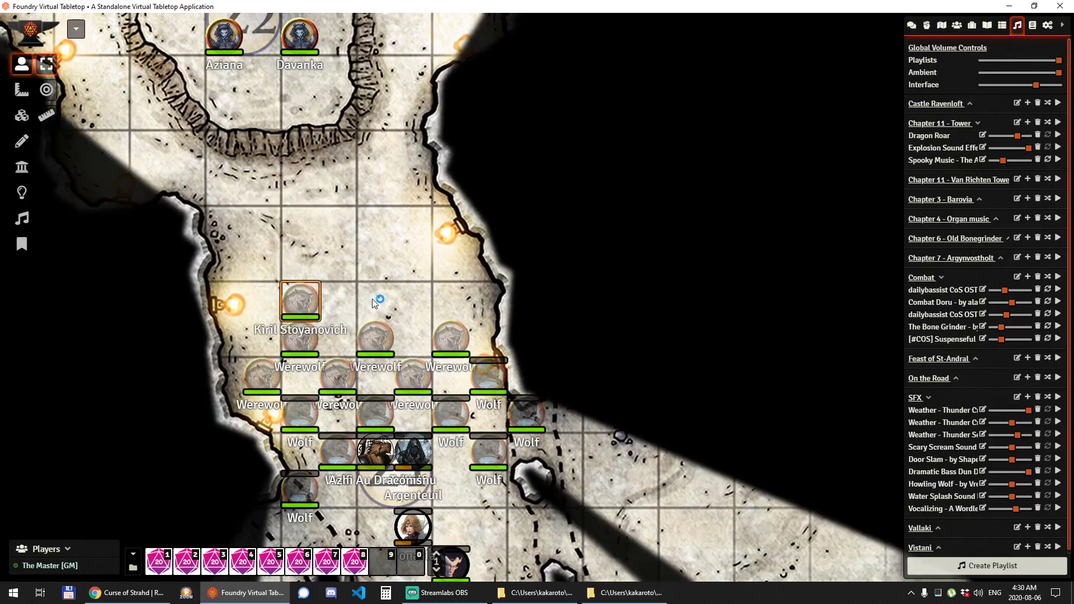
key(Up)
key(Left)
key(Up)
key(Left)
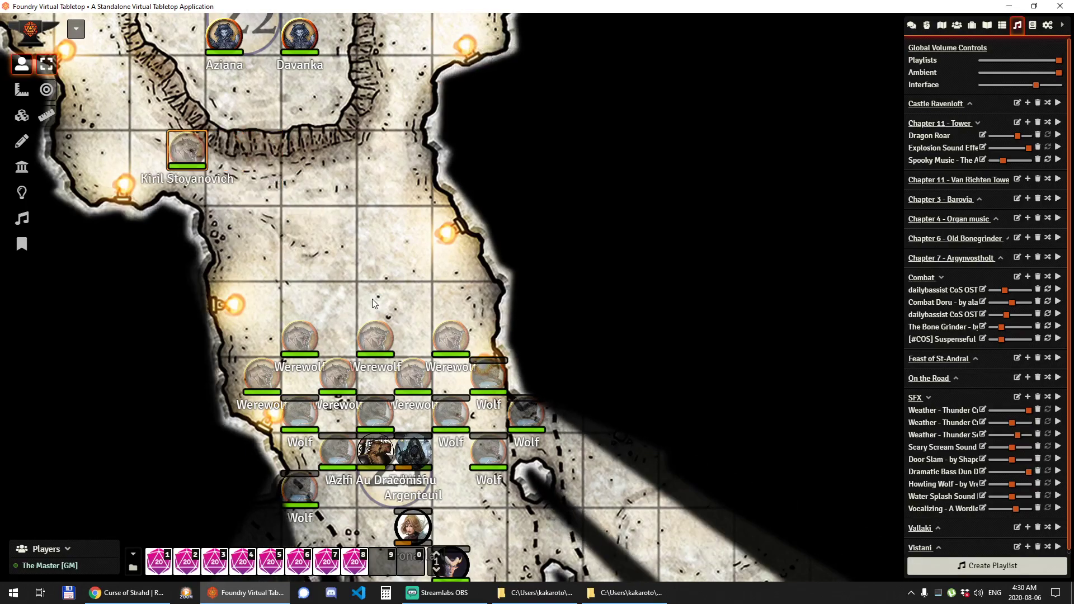
Undo the token's moves until it is back above the middle werewolf.
key(ctrl+z)
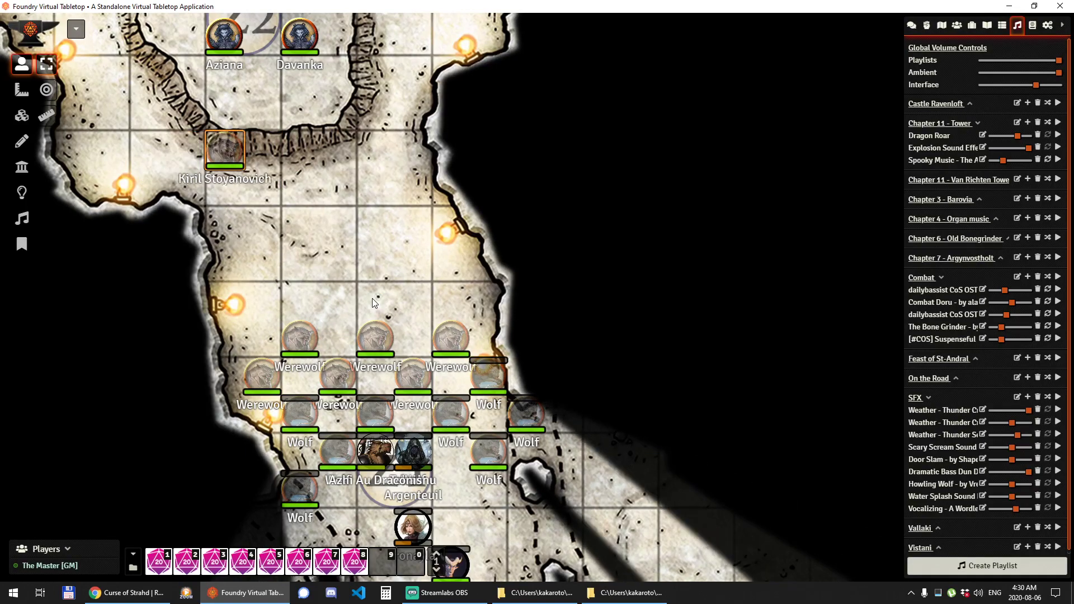
key(ctrl+z)
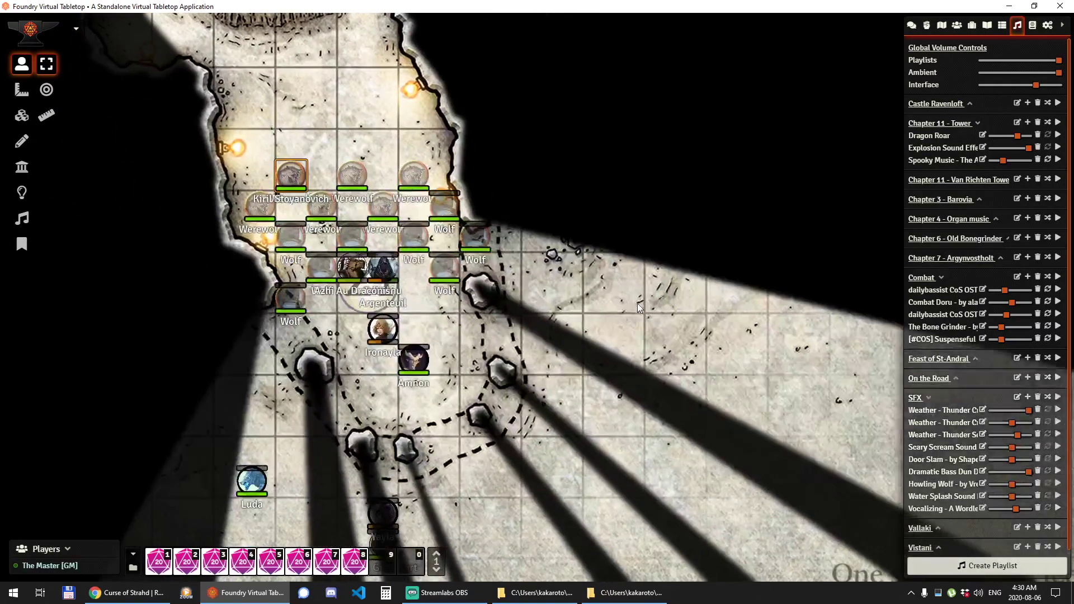
key(Up)
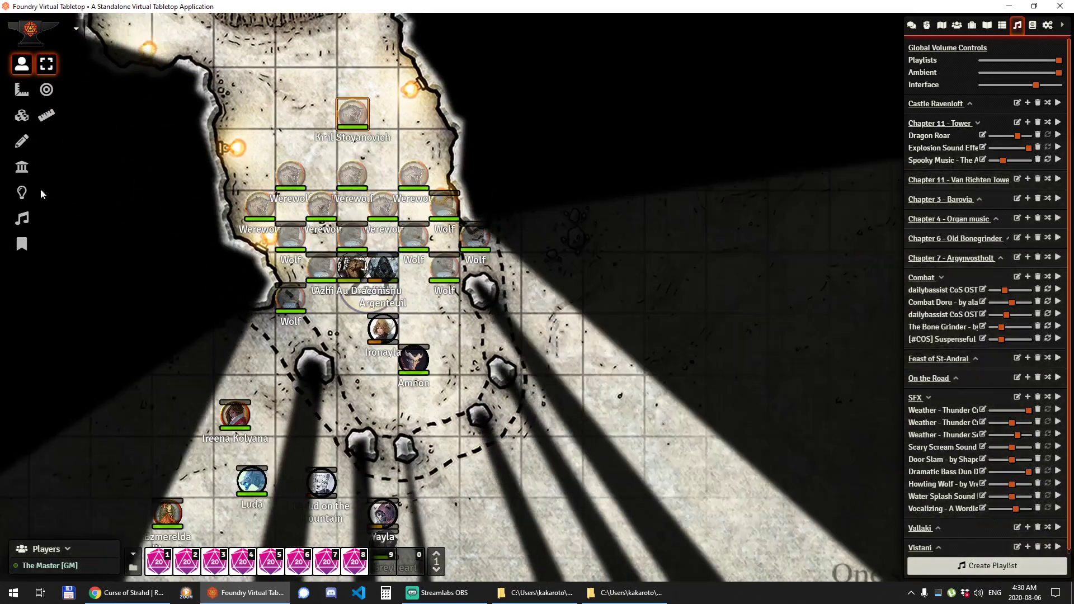
Change the Perception Restriction of all wall segments around the six boulders outside the entrance so the rocks stay visible but block sight beyond.
click(23, 166)
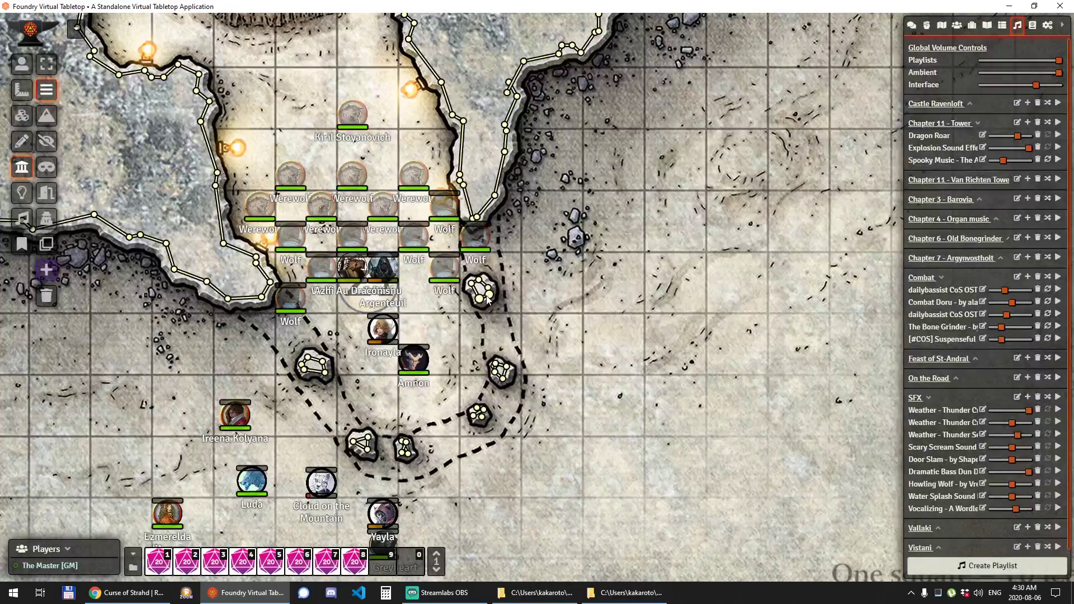
click(489, 301)
click(481, 302)
click(47, 63)
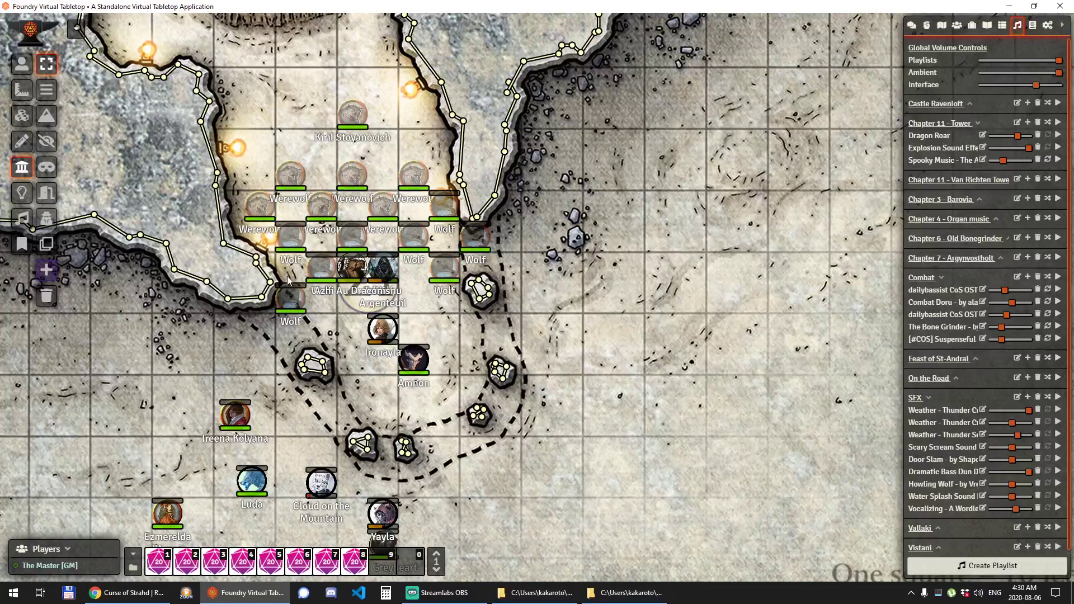
drag(289, 280, 648, 473)
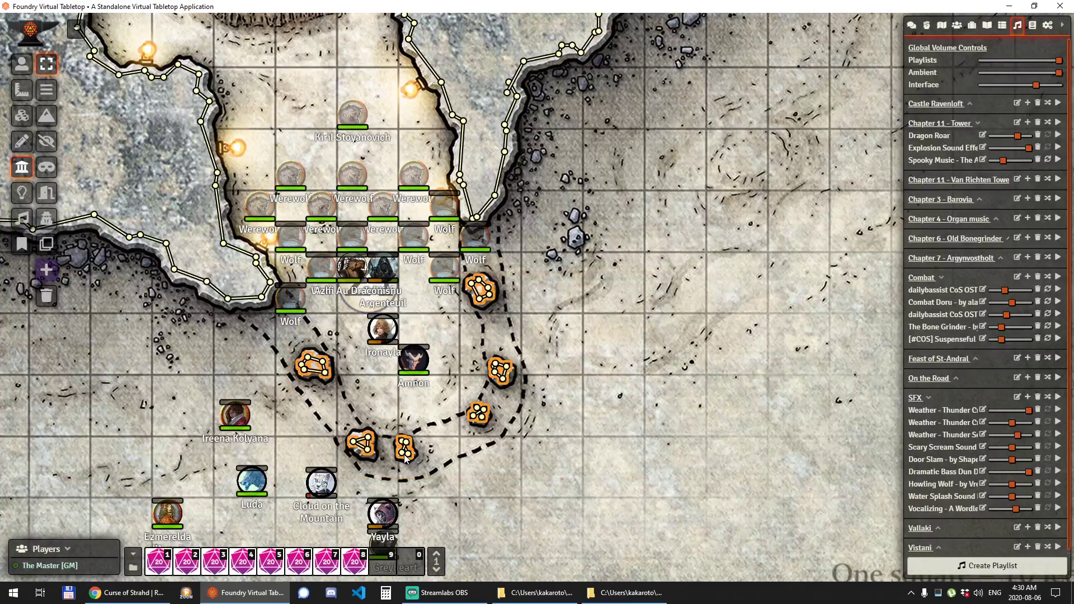
double_click(405, 456)
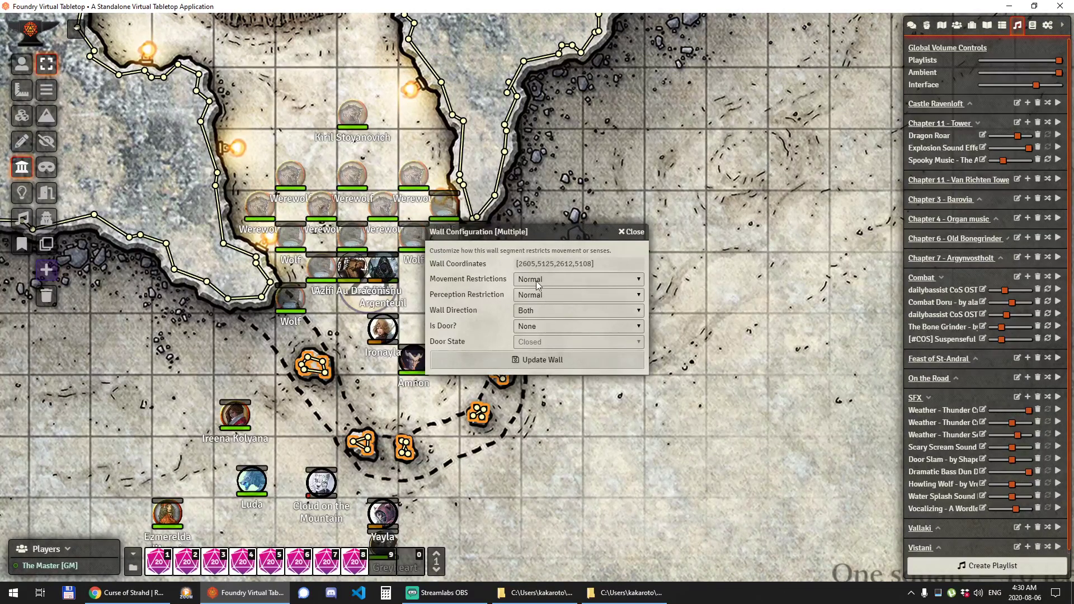
click(538, 279)
click(535, 274)
click(527, 298)
click(540, 317)
click(559, 357)
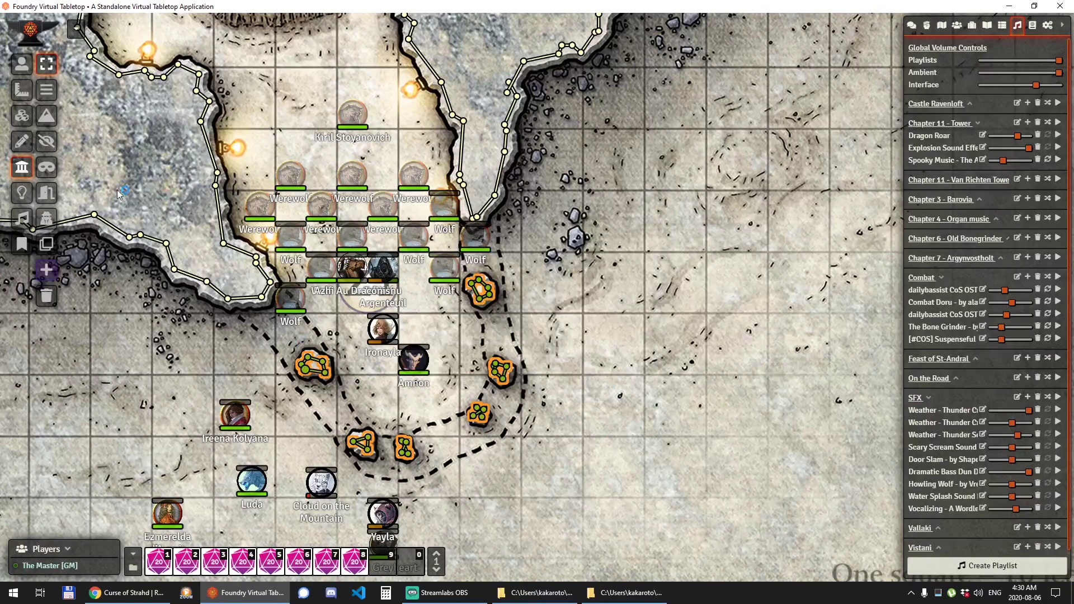
Check the boulders' sight blocking from the horned character's token by moving it around the area between them.
click(21, 63)
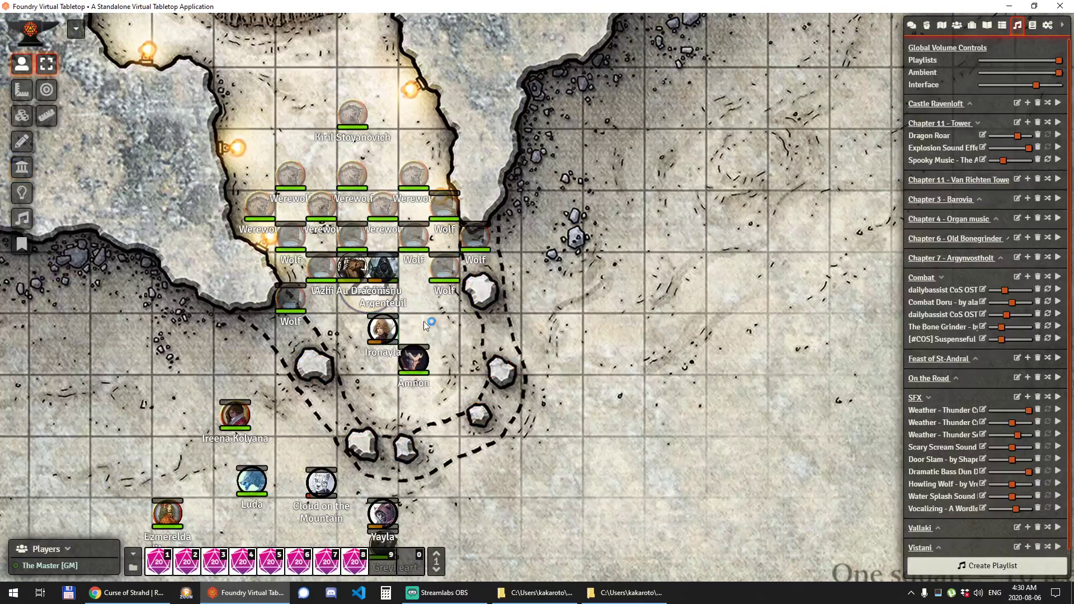
click(426, 373)
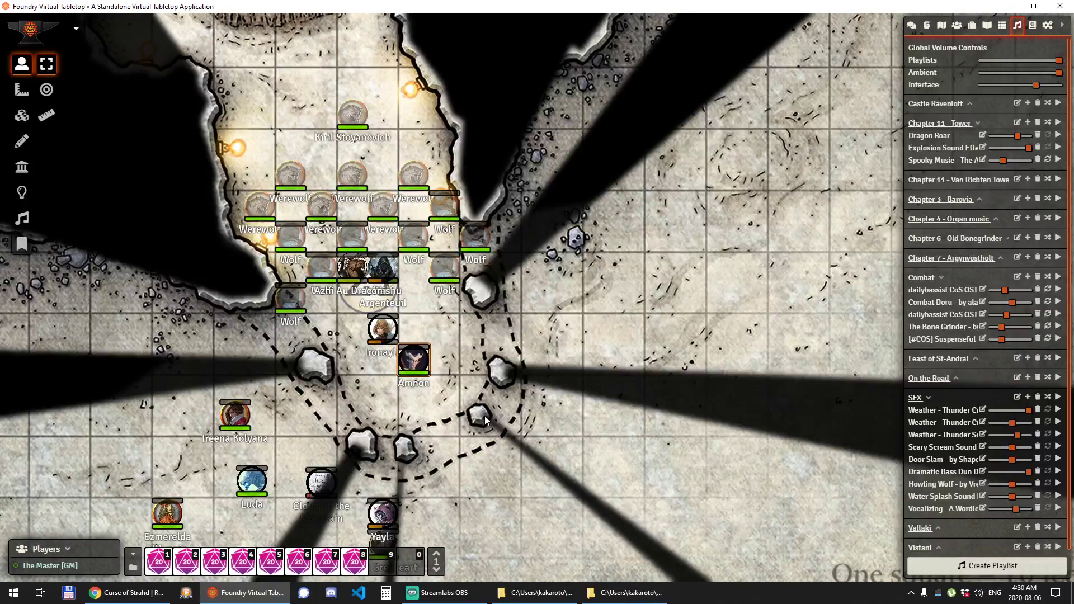
key(Up)
key(Left)
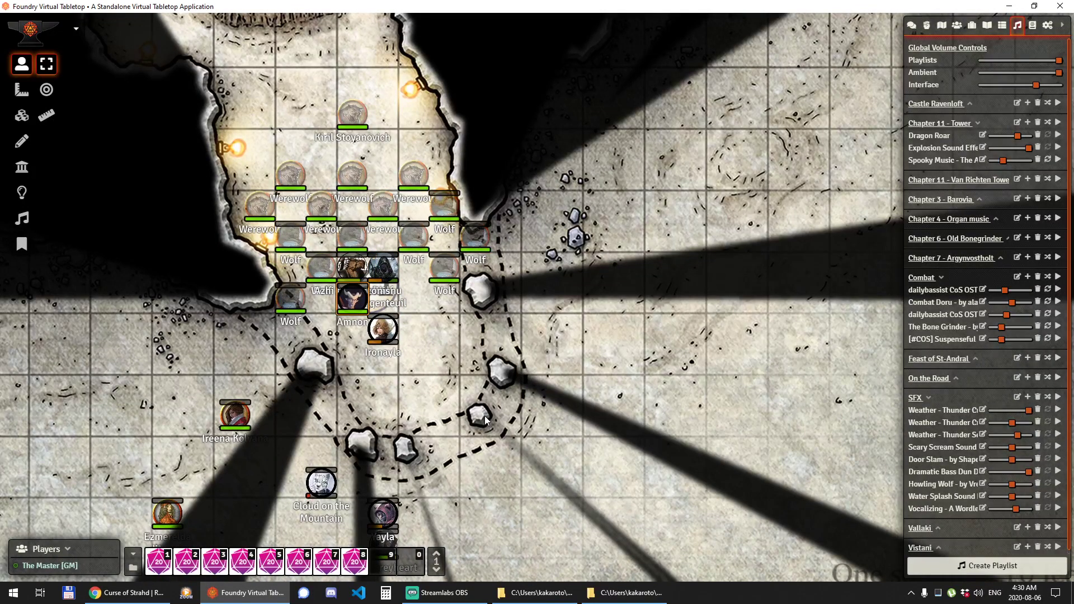
key(Right)
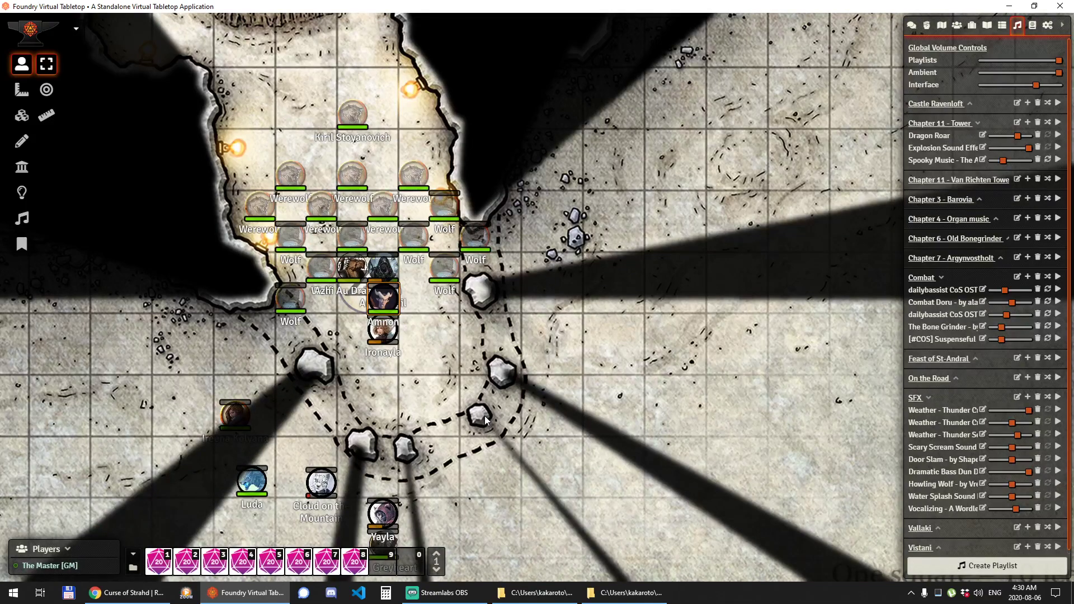
key(Right)
key(Down)
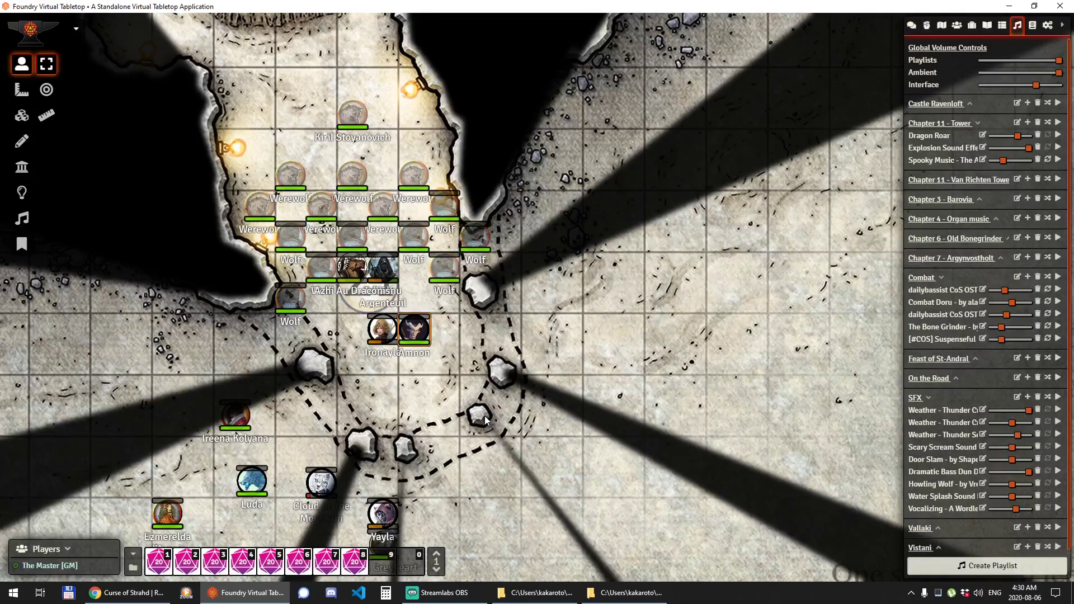
Inspect the wall outlines on the boulders outside the cave entrance up close.
click(21, 166)
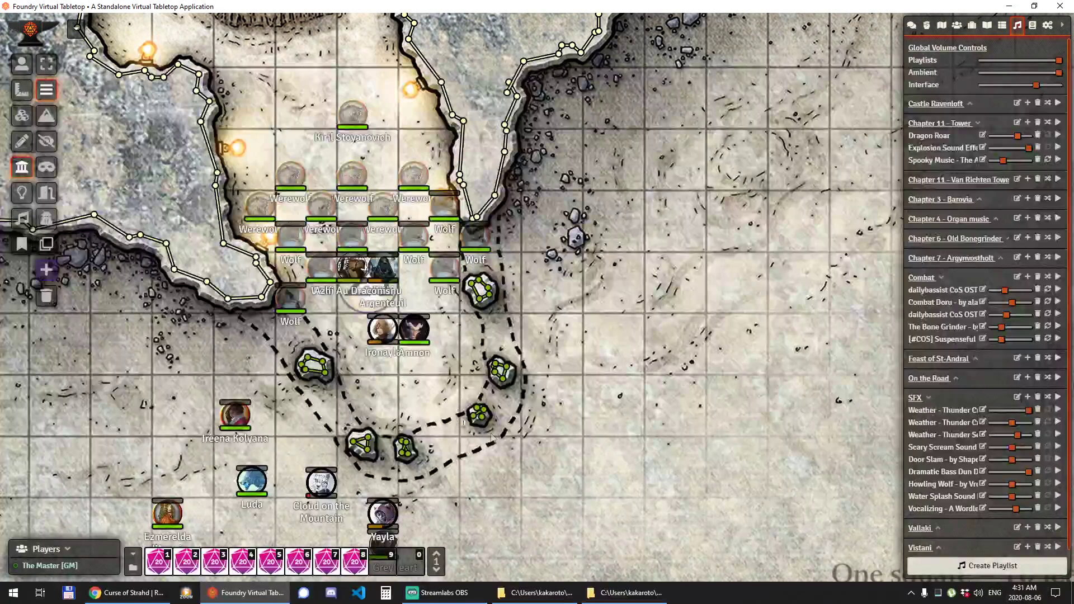
scroll(492, 437, up, 20)
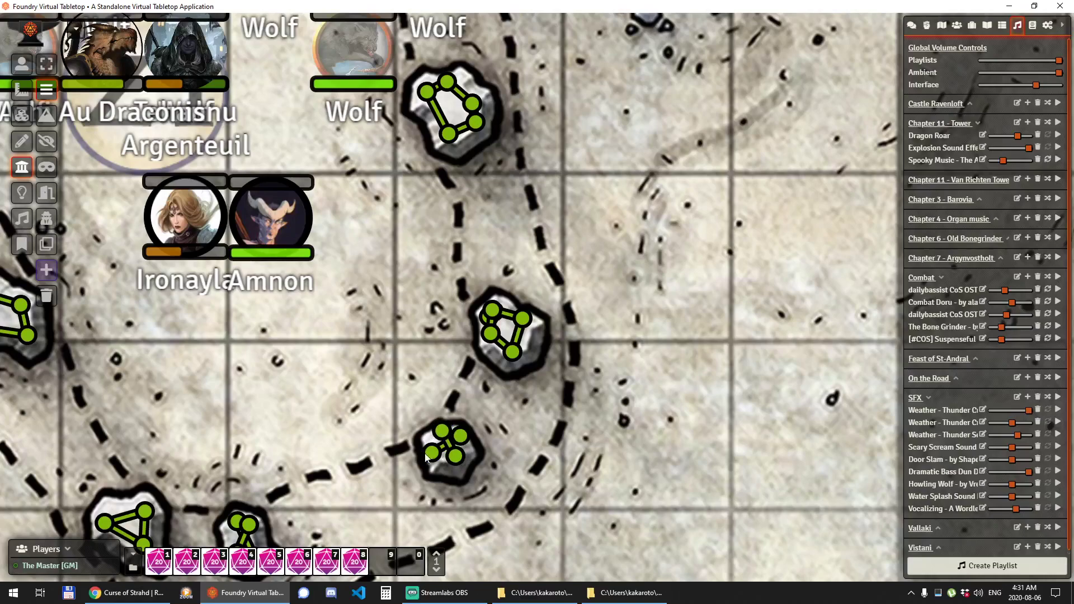
scroll(537, 414, down, 8)
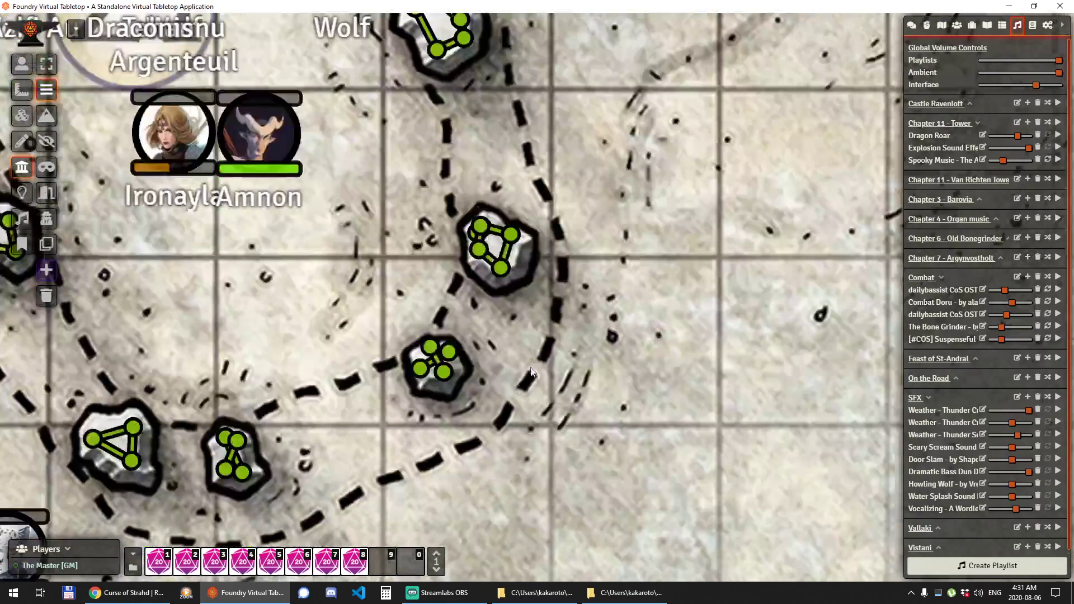
scroll(453, 302, down, 4)
scroll(457, 298, down, 10)
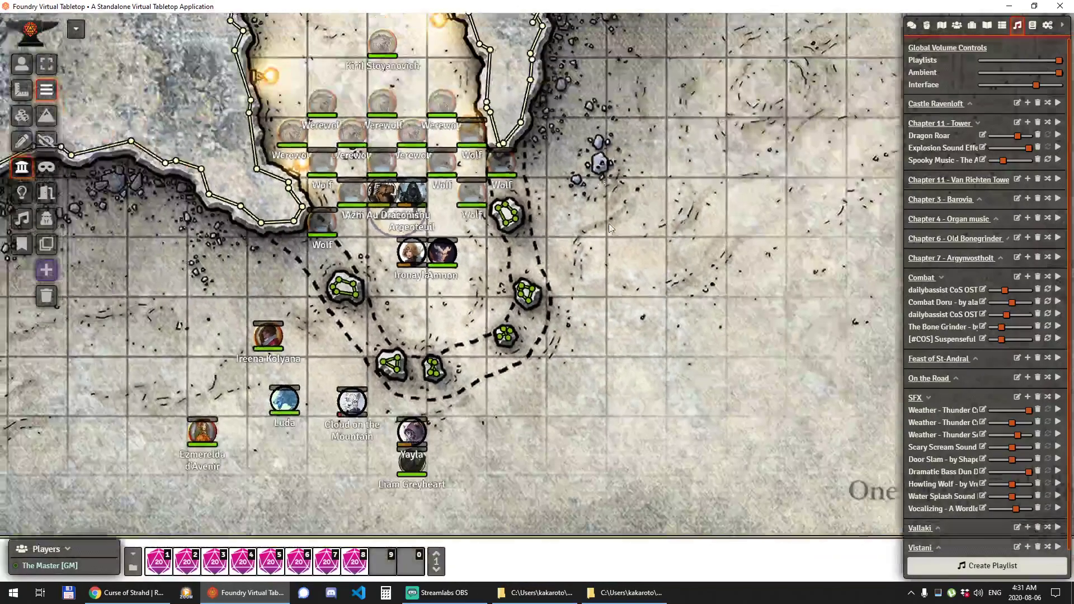
scroll(619, 294, up, 7)
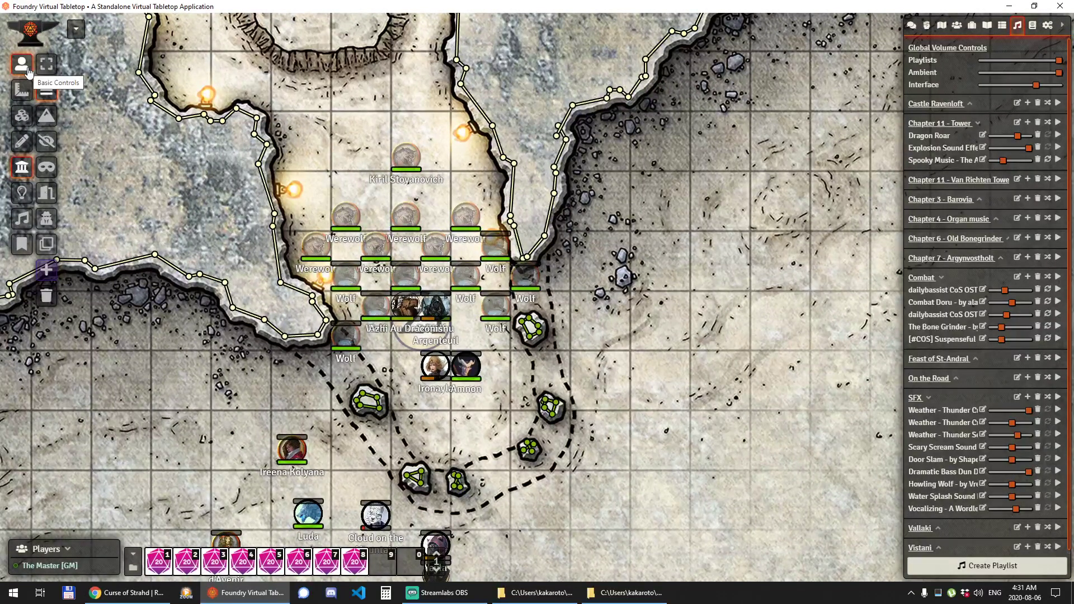
Delete the two short secret door segments at either end of the secret door between Z6 and the curved stairway.
click(22, 64)
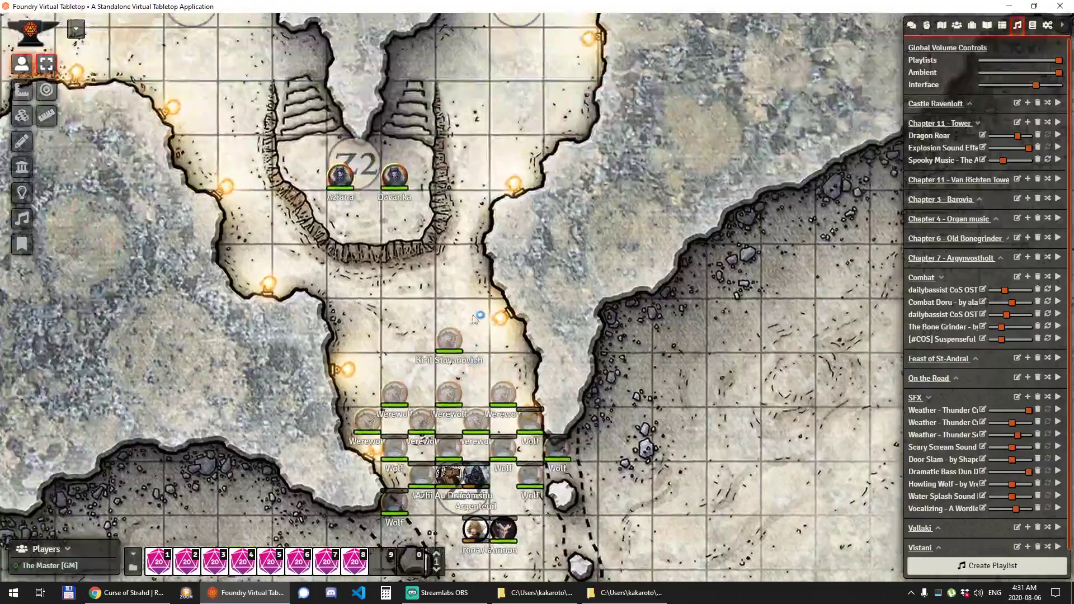
scroll(442, 290, down, 3)
key(Up)
scroll(419, 126, up, 4)
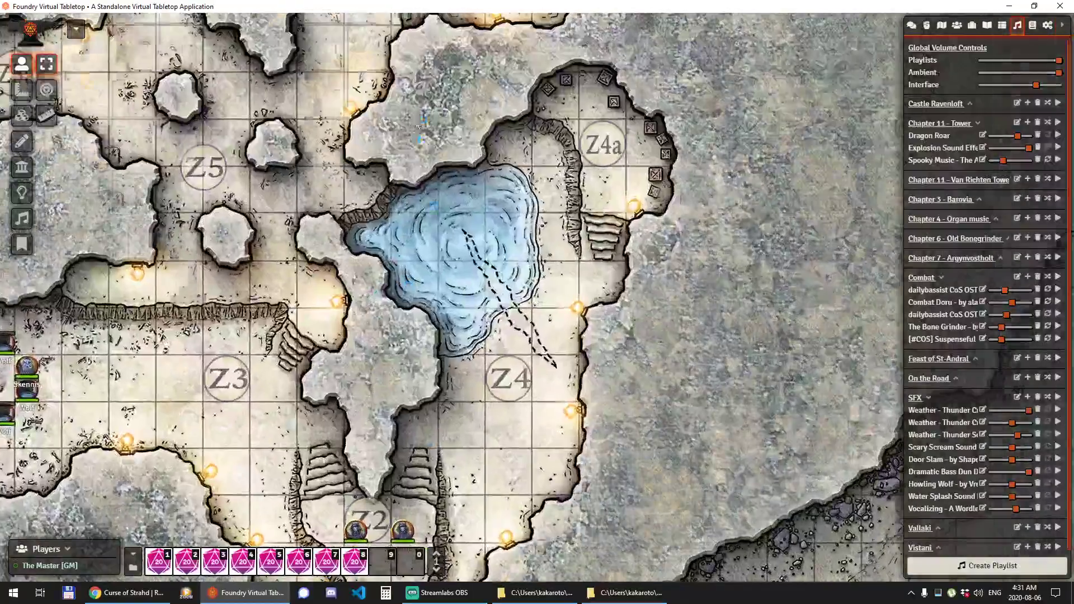
scroll(418, 126, down, 3)
scroll(364, 318, up, 3)
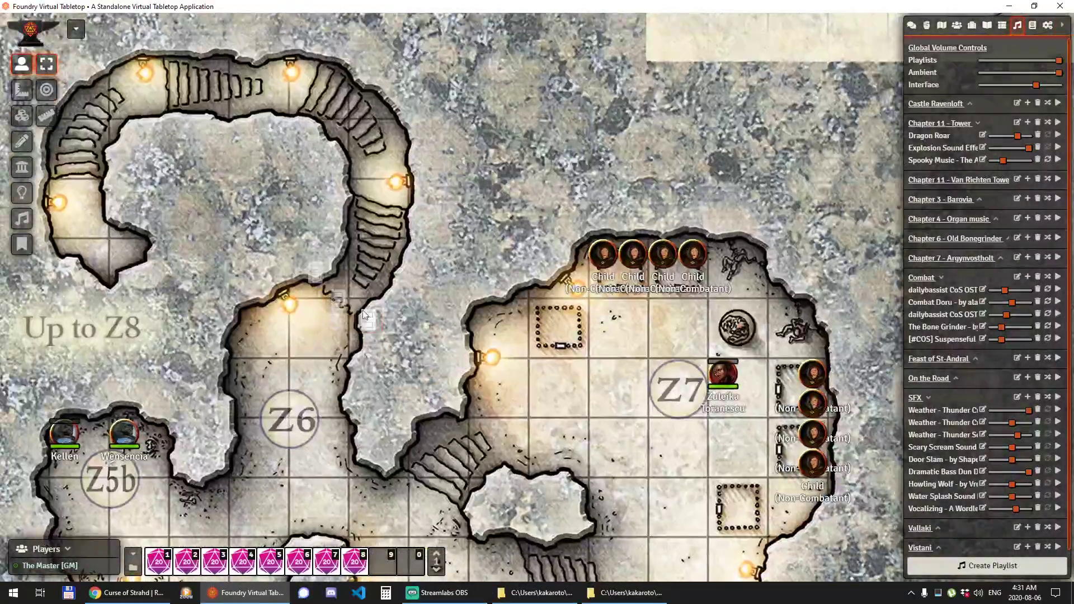
scroll(364, 315, up, 4)
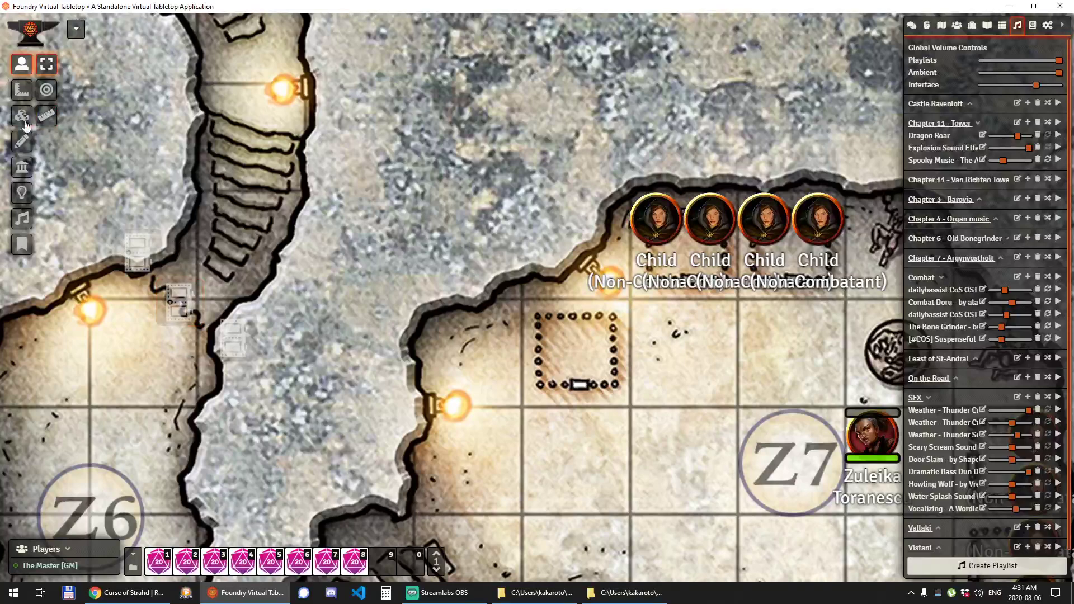
click(22, 166)
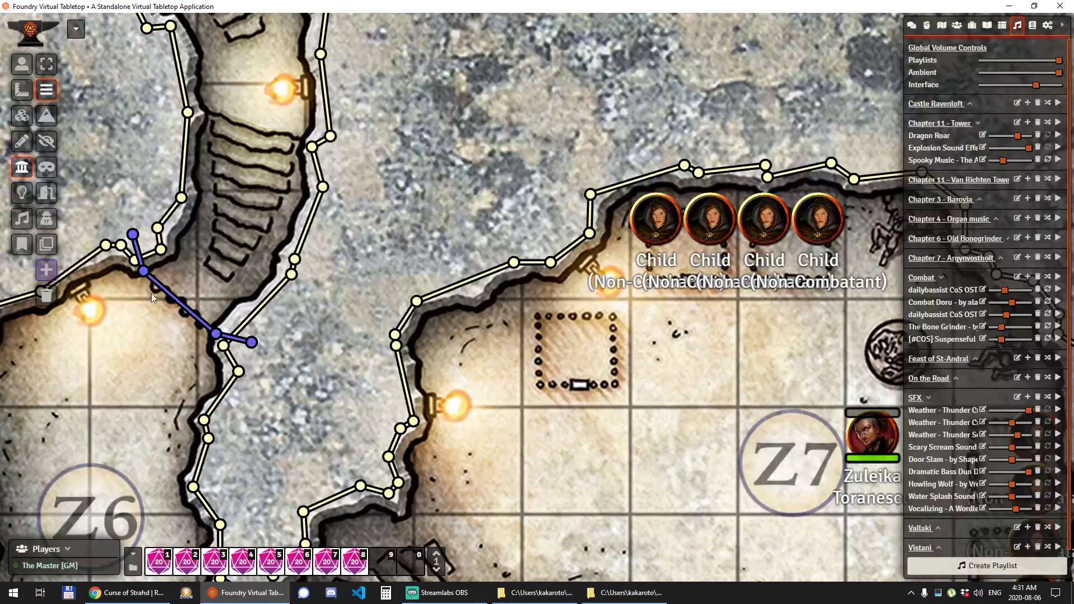
click(138, 240)
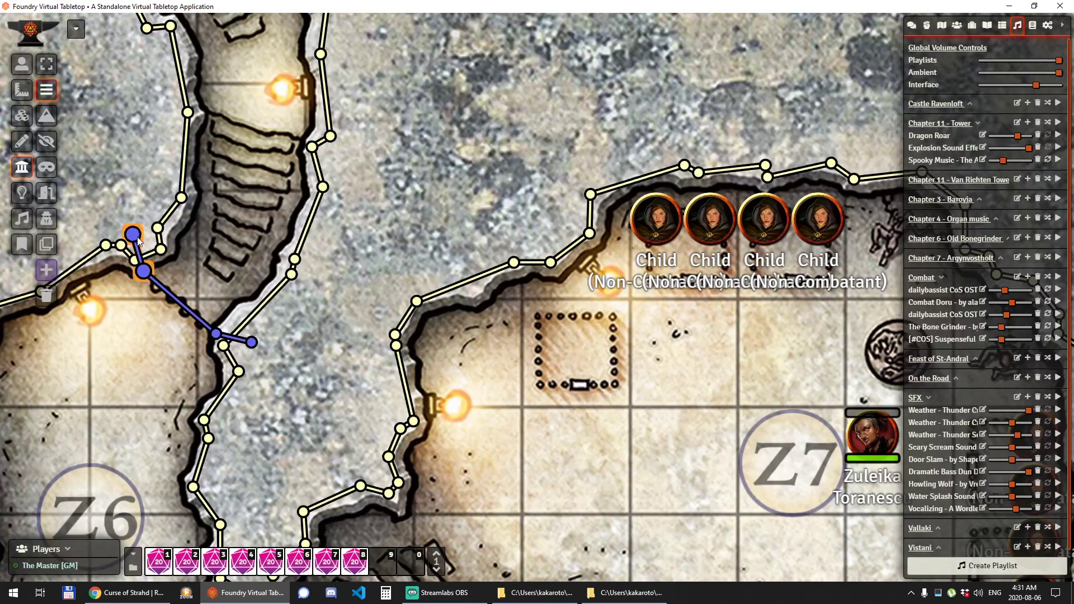
key(Delete)
click(217, 335)
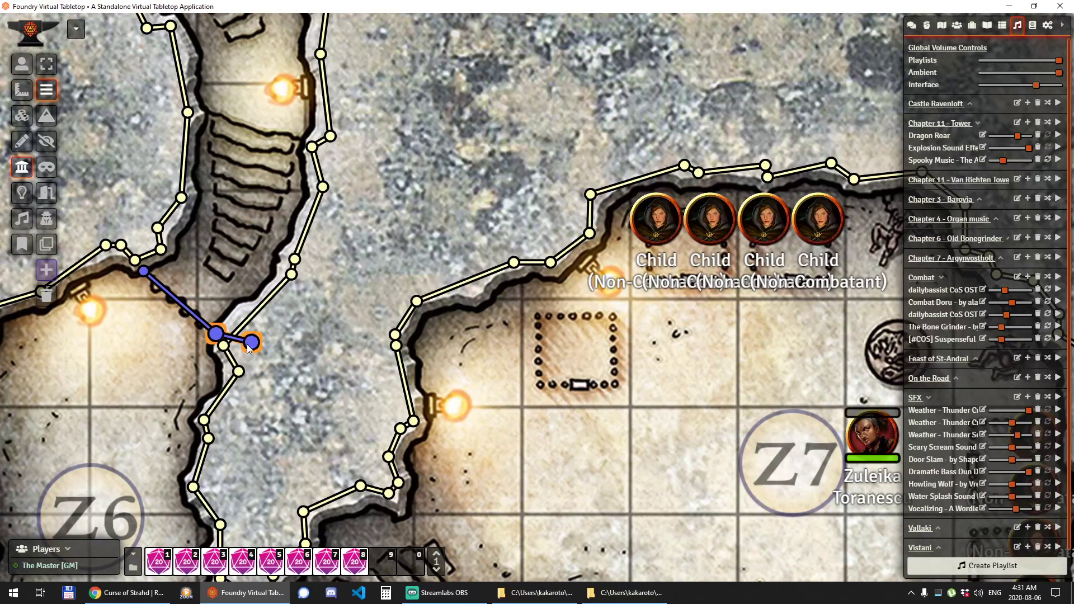
key(Delete)
Reposition both ends of the remaining secret door at Z6 so it spans from wall to wall, and return to the token controls.
drag(216, 334, 239, 341)
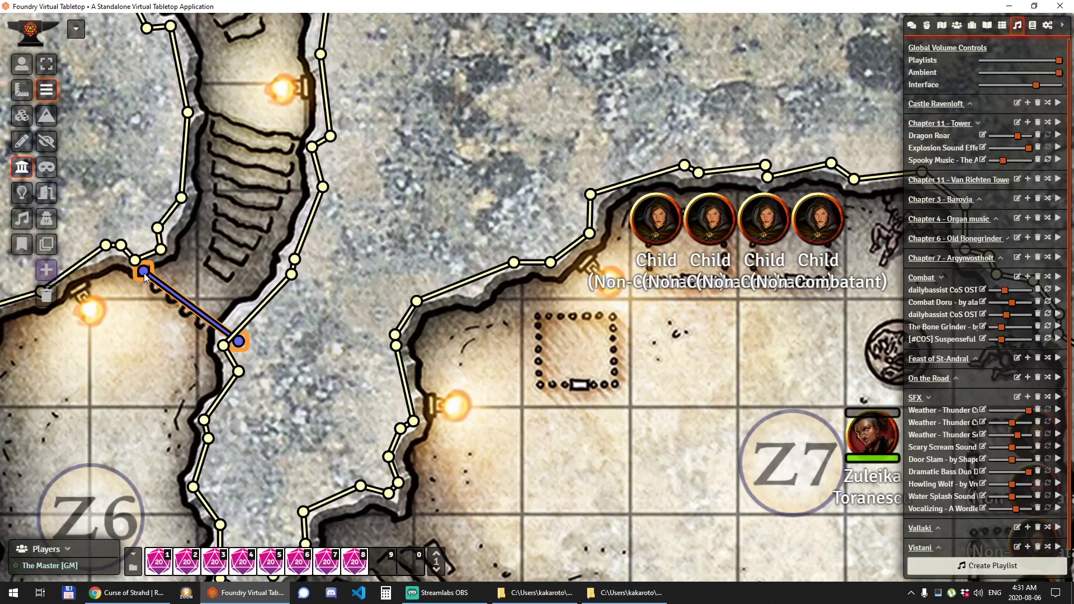
drag(145, 276, 130, 247)
drag(238, 342, 224, 354)
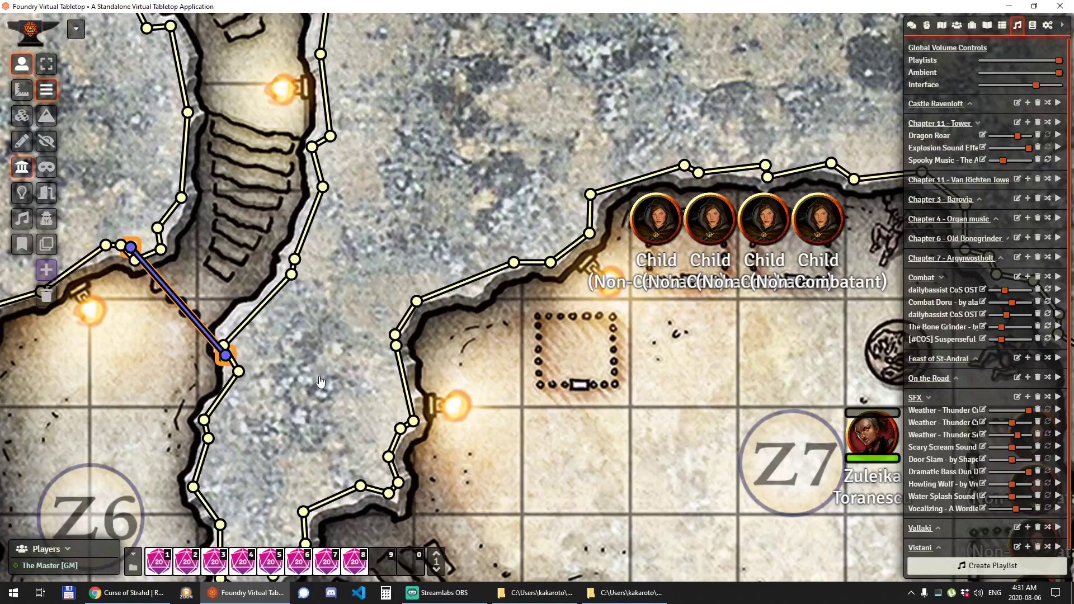
scroll(320, 382, down, 6)
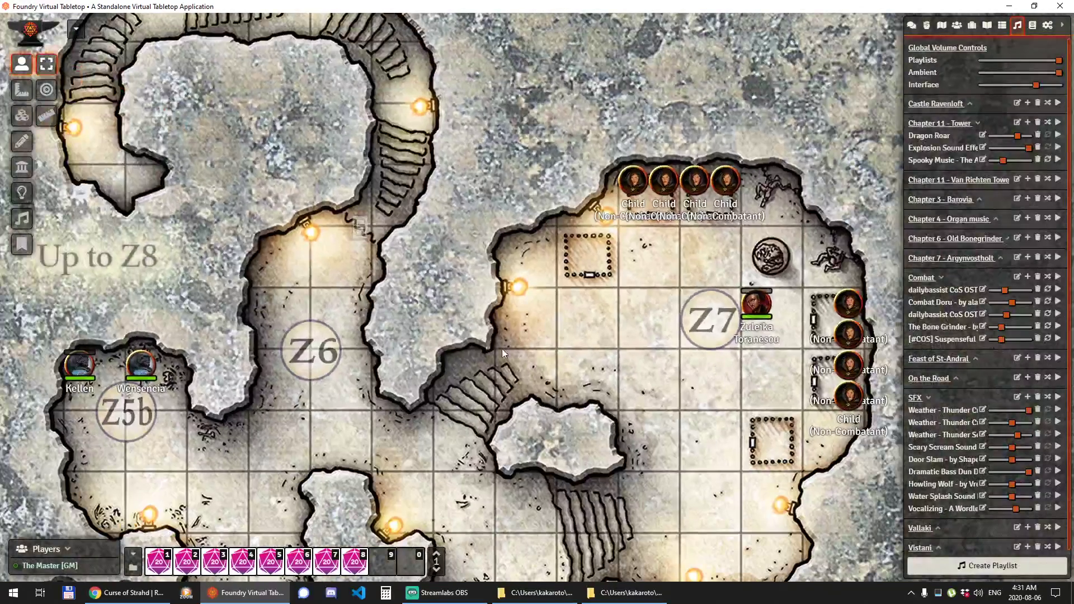
scroll(576, 401, down, 2)
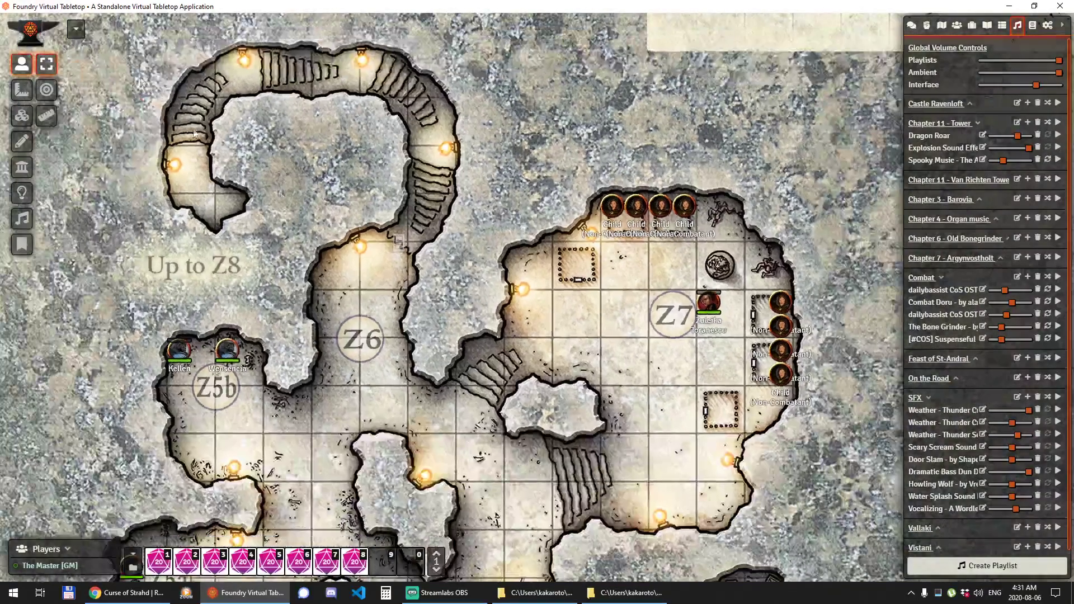
Open the Random Battle Map scene from the list of scenes.
click(75, 28)
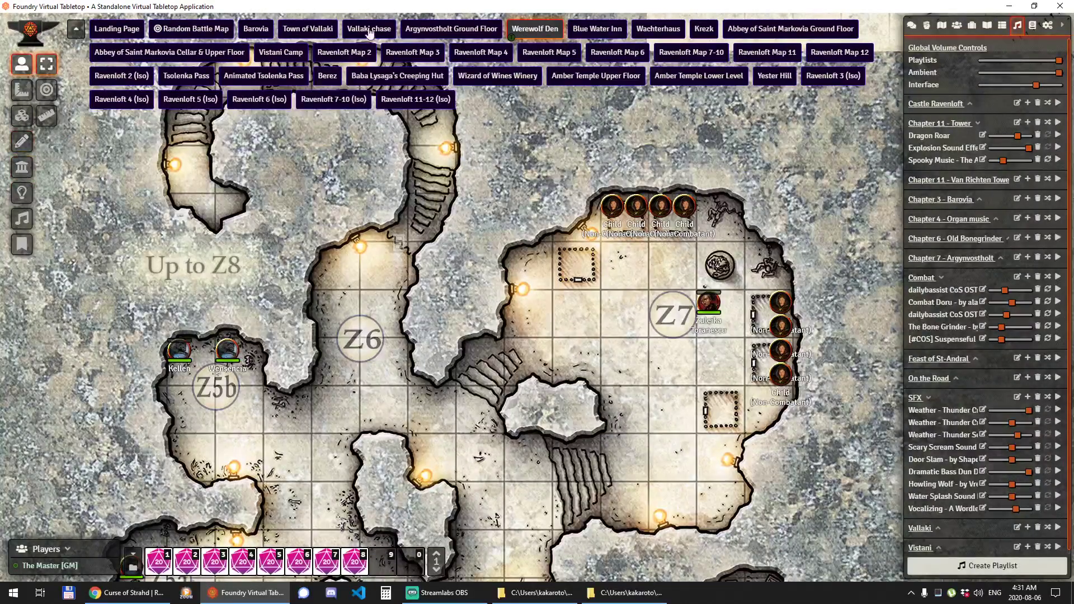
click(196, 31)
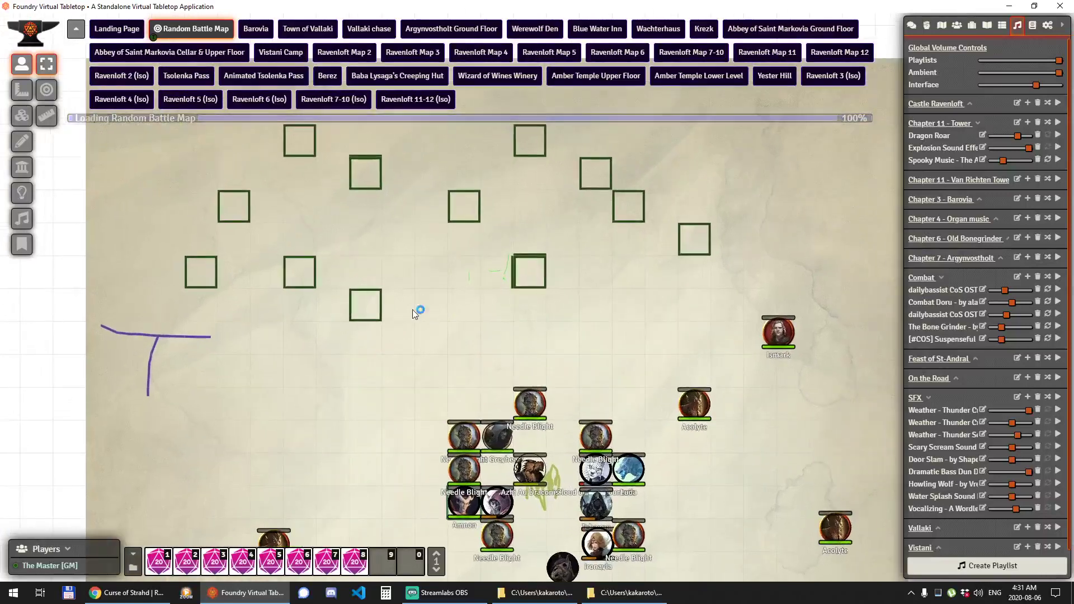
scroll(340, 182, up, 2)
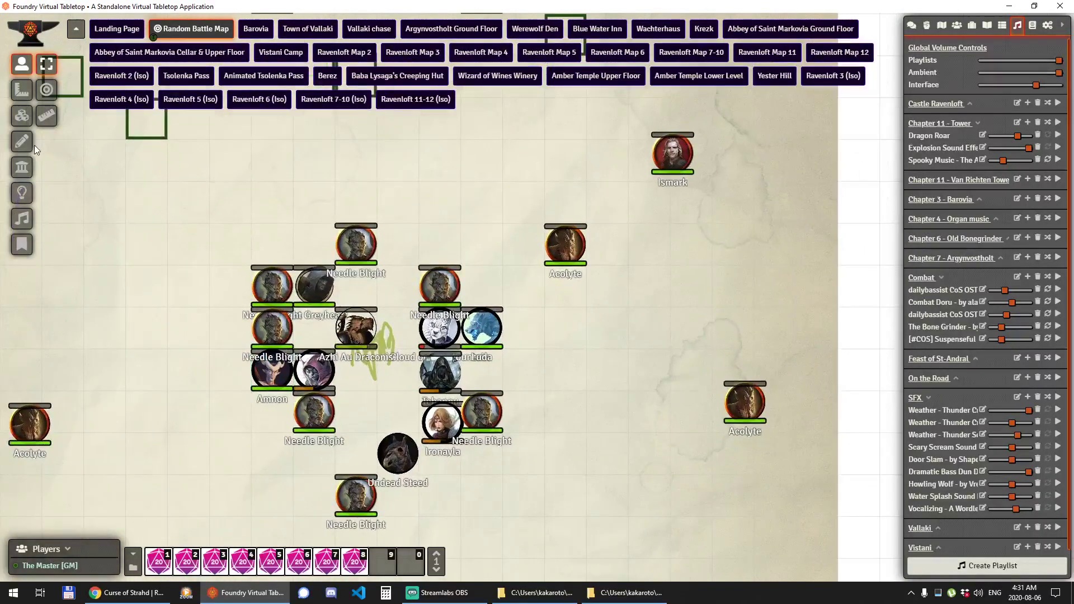
Widen one of the imported green square drawings into a rectangle with the drawing tools.
click(28, 145)
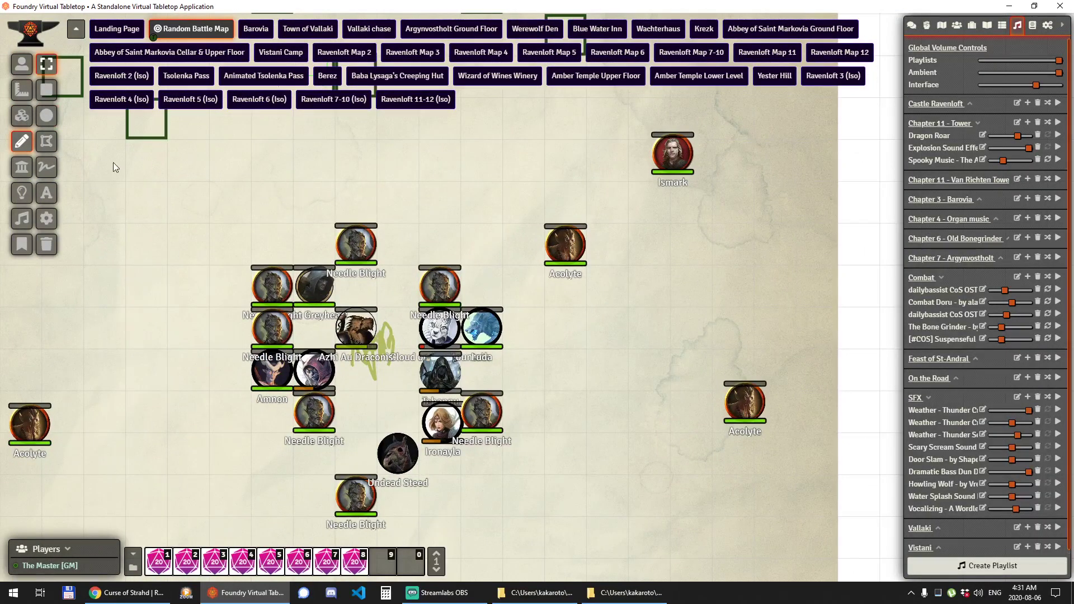
key(Left)
key(Up)
click(132, 145)
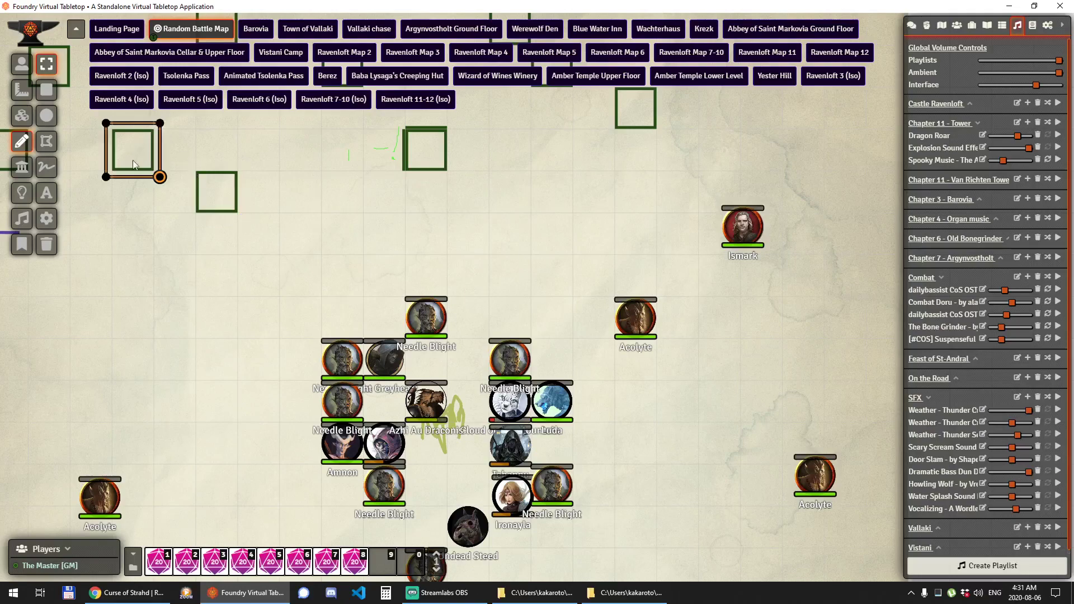
drag(160, 176, 186, 202)
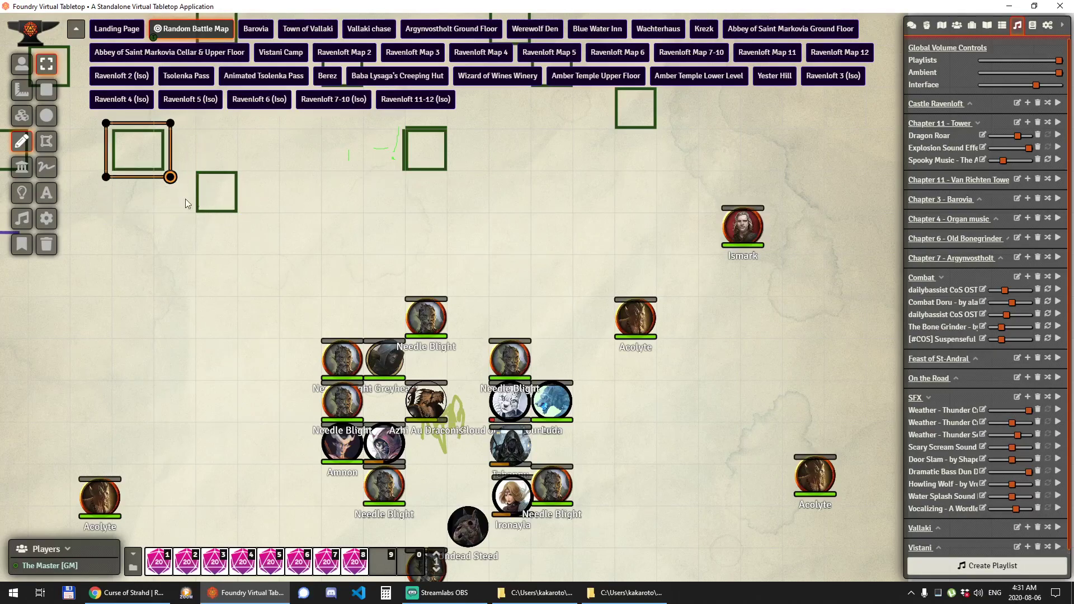
Move one stroke of the green scribble among the tokens up to the nearby Needle Blight, and return to the token controls.
scroll(257, 201, down, 5)
click(536, 385)
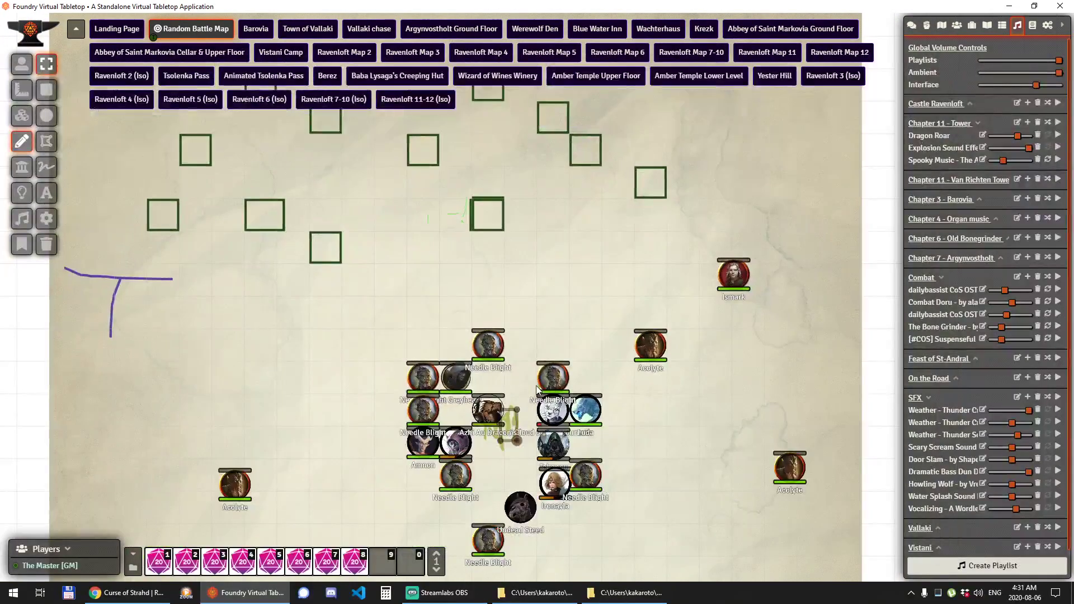
scroll(528, 316, up, 3)
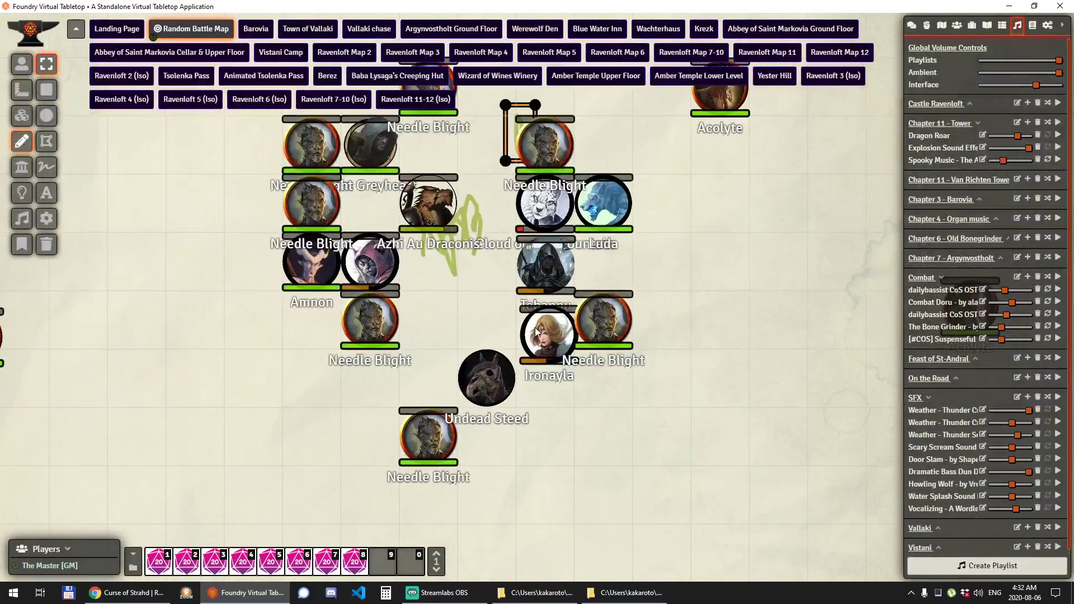
scroll(581, 305, down, 4)
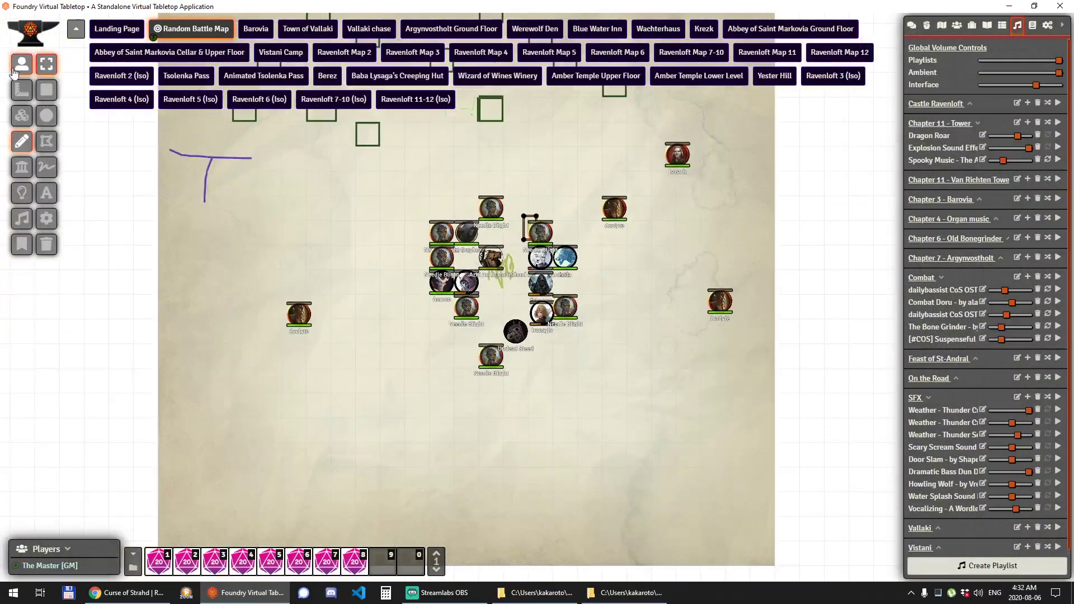
click(21, 65)
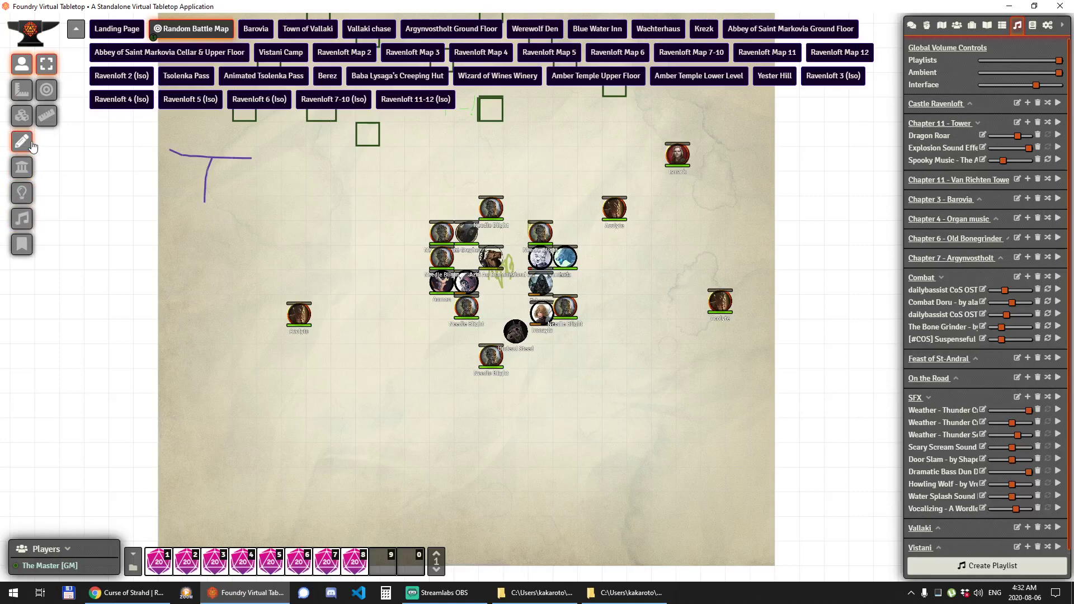
Show the chat log and run the imported talktomyself, NPC-stats, d100, treasure-0-4 and treasure-5-10 macros.
click(958, 27)
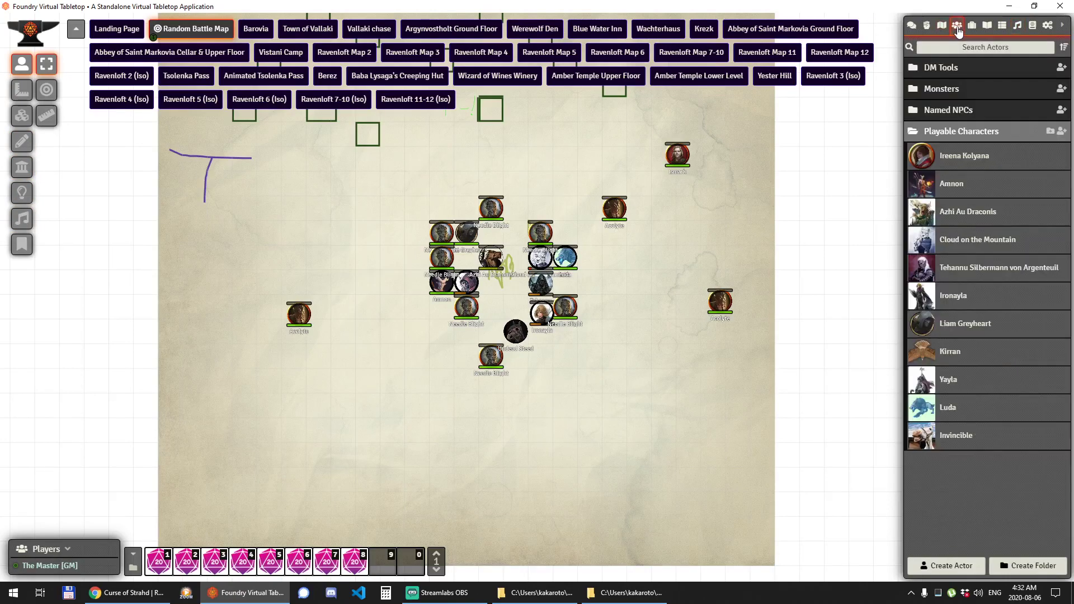
click(912, 26)
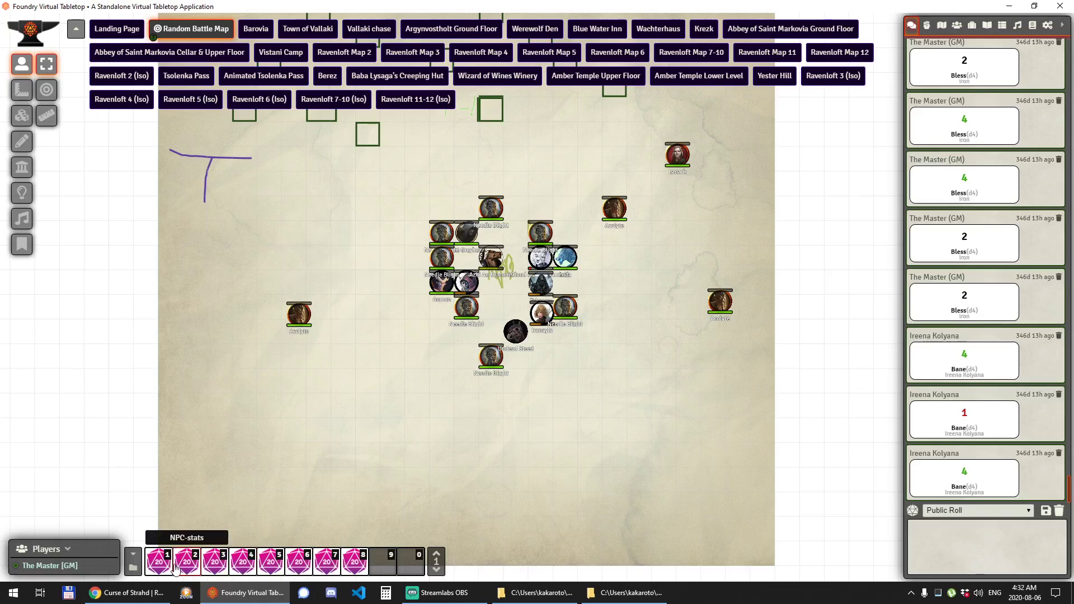
click(165, 556)
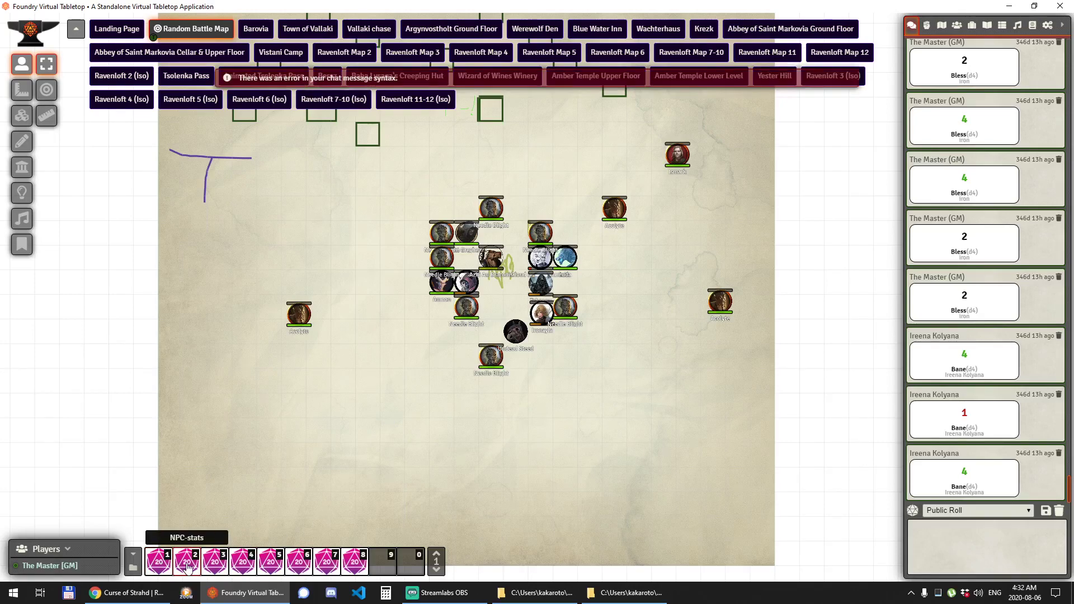
click(187, 566)
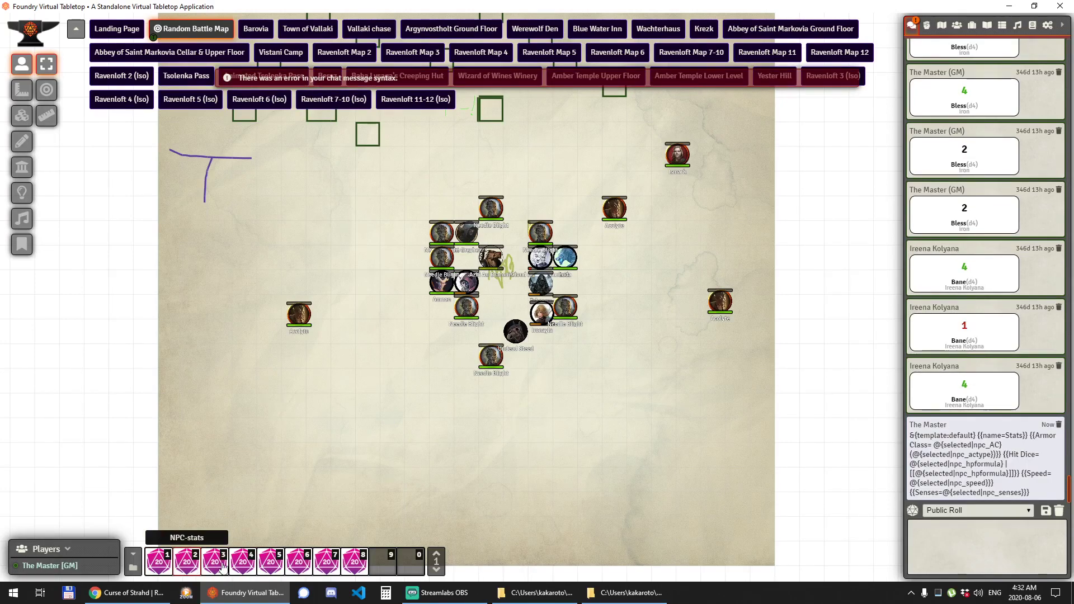
click(299, 564)
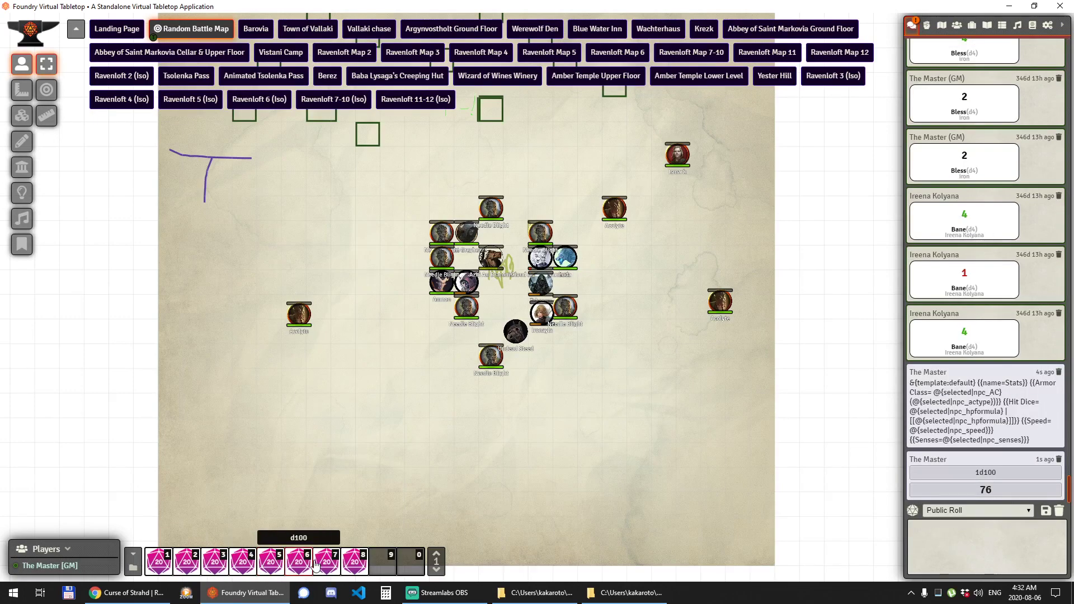
click(332, 567)
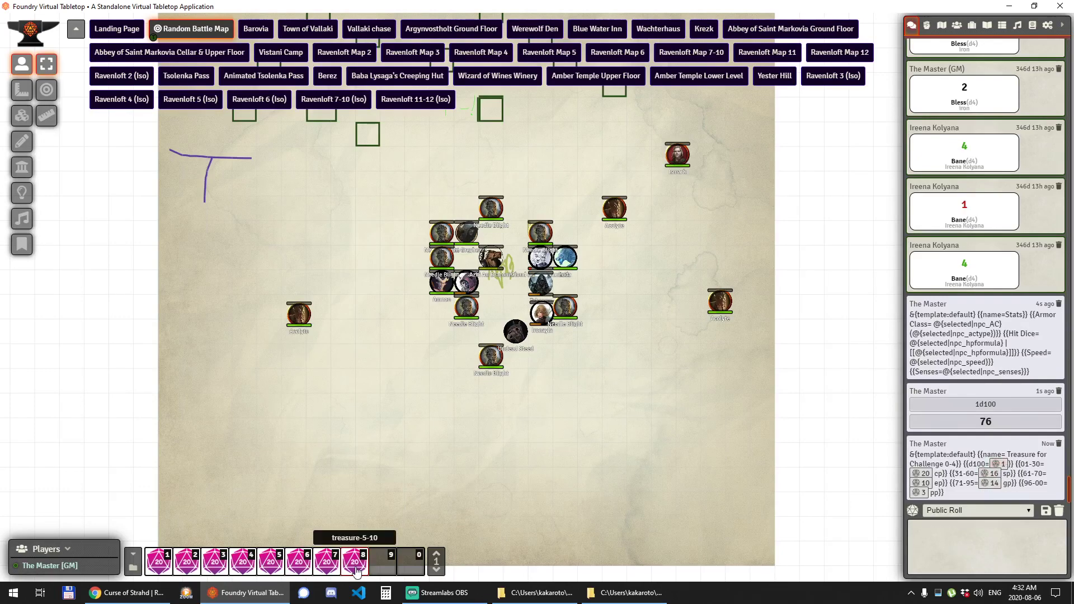
click(356, 569)
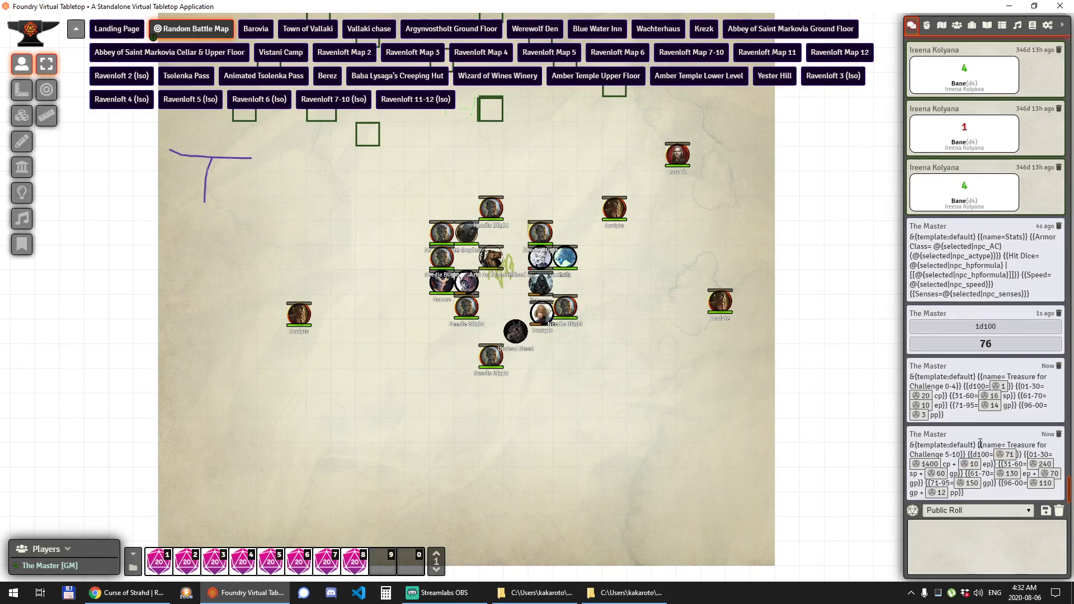
scroll(541, 369, up, 5)
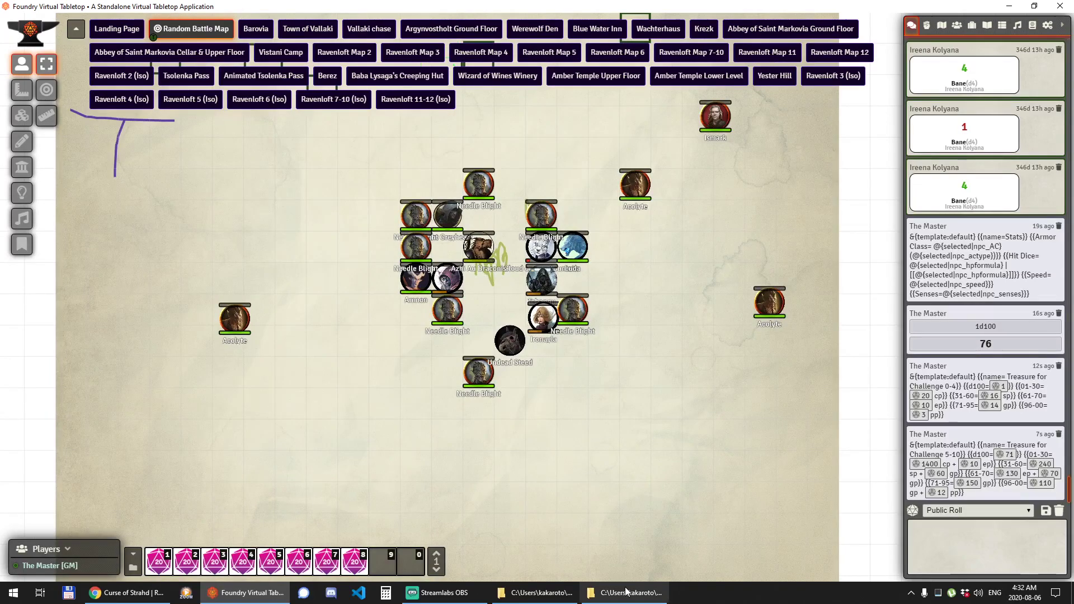
Switch to Chrome to view the original Roll20 macro bar and the R20Converter posts on Patreon.
click(271, 591)
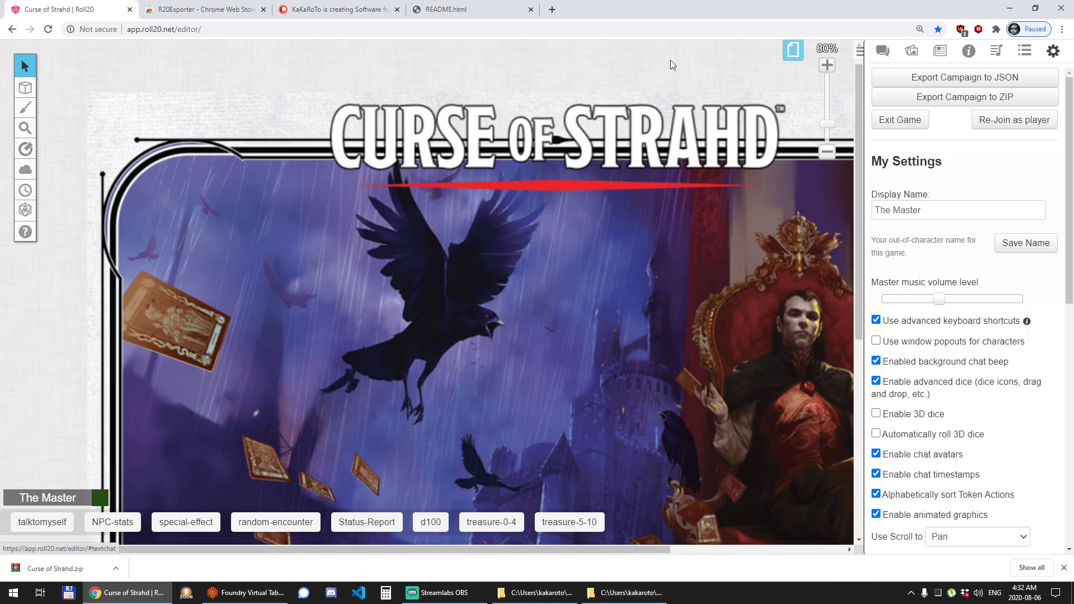
click(311, 5)
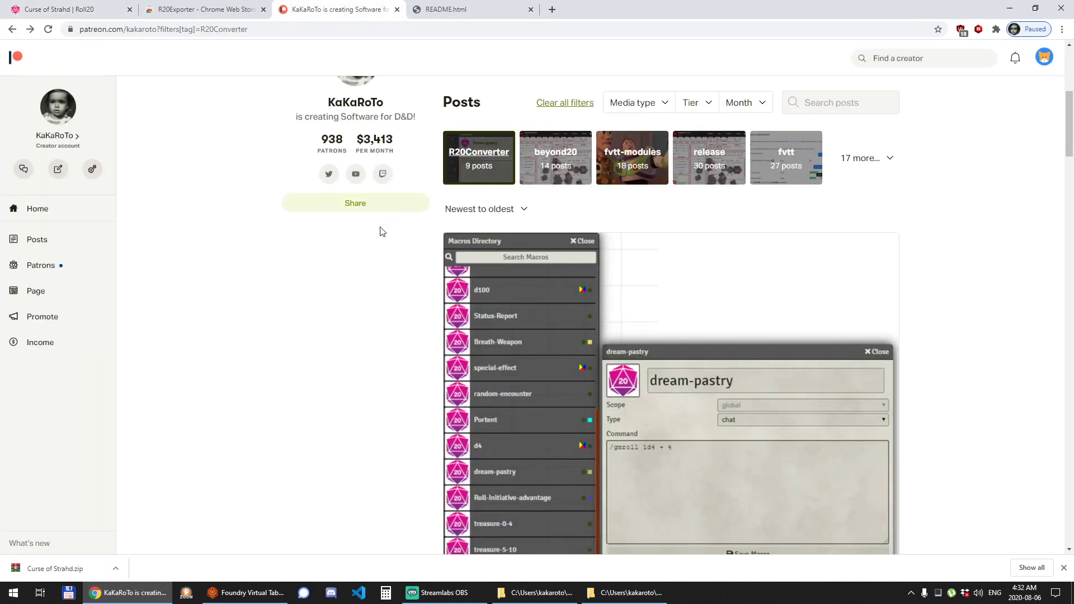
scroll(380, 252, up, 6)
scroll(368, 297, down, 10)
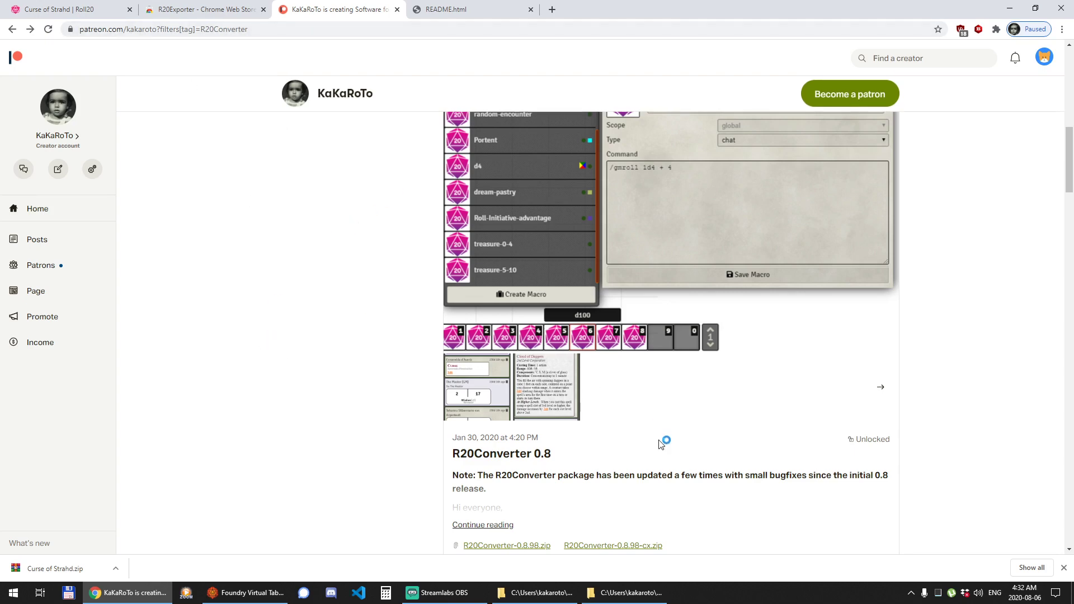
scroll(632, 474, up, 12)
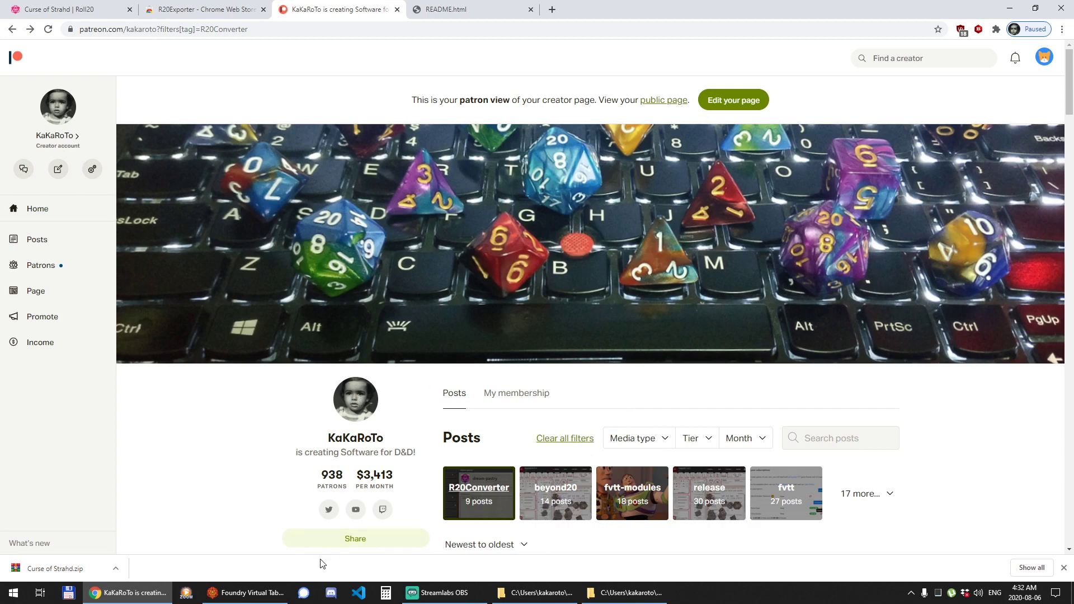
Switch to Foundry Virtual Tabletop, collapse the Playable Characters folder in the actors directory and check the Monsters folder.
click(259, 597)
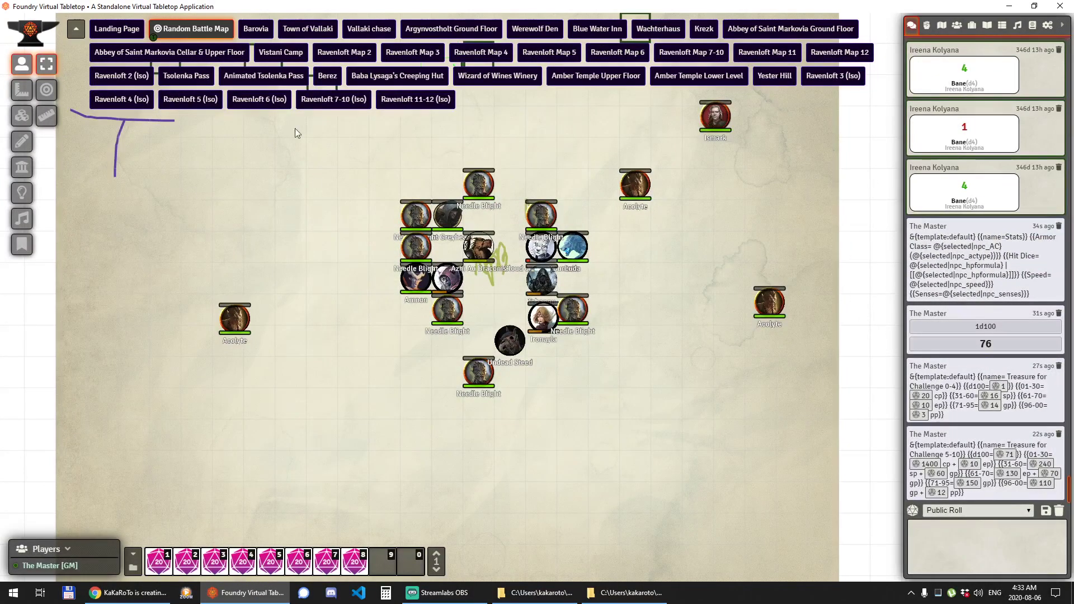
click(957, 25)
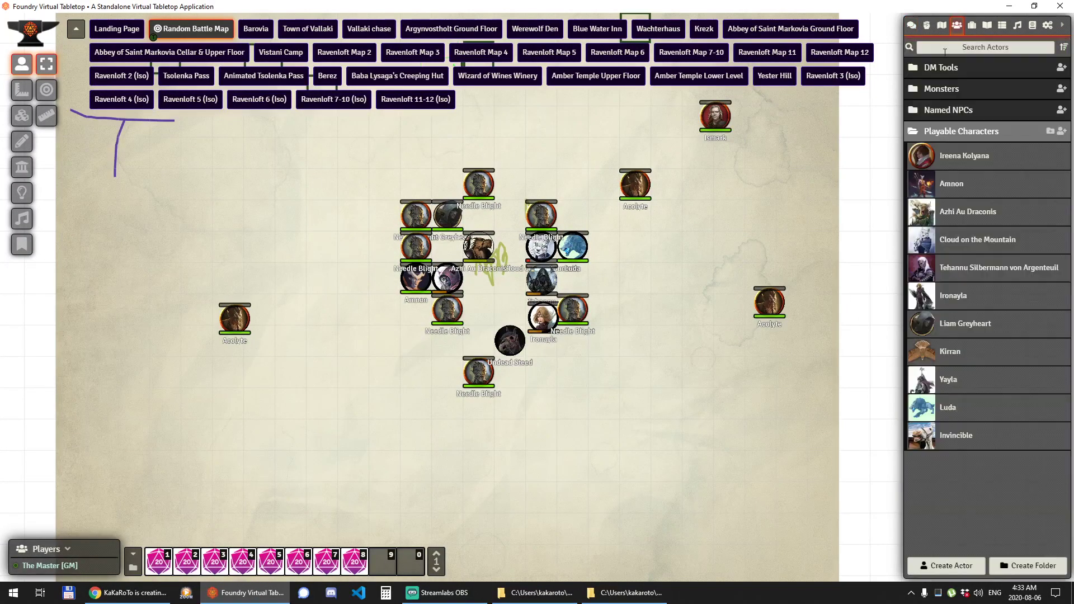
click(937, 132)
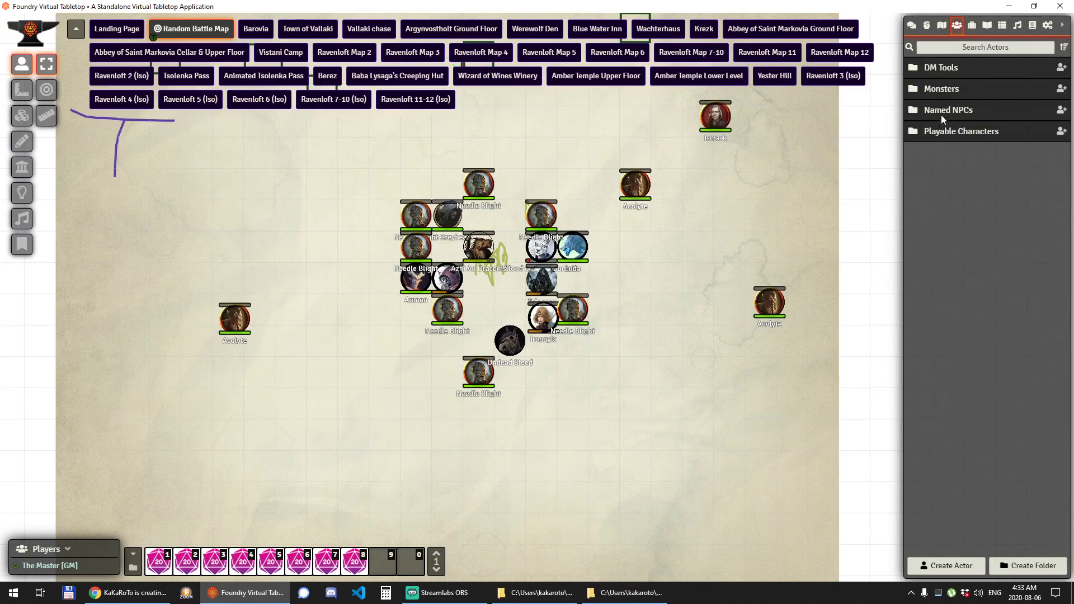
click(949, 88)
click(951, 91)
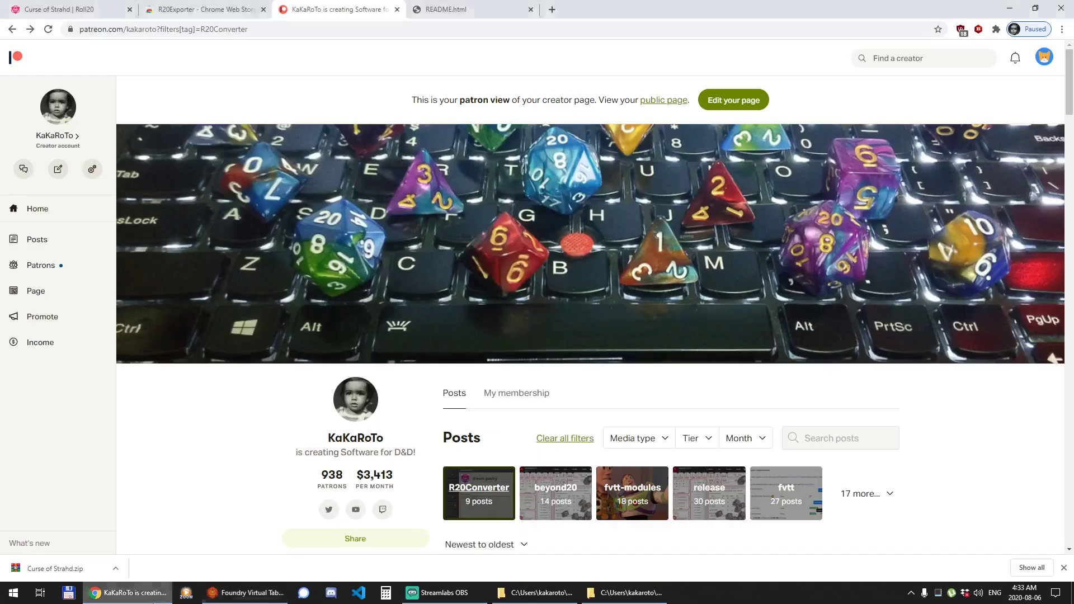
Switch to Chrome and view the welcome message with the Discord link in the Patreon page's membership section.
click(152, 599)
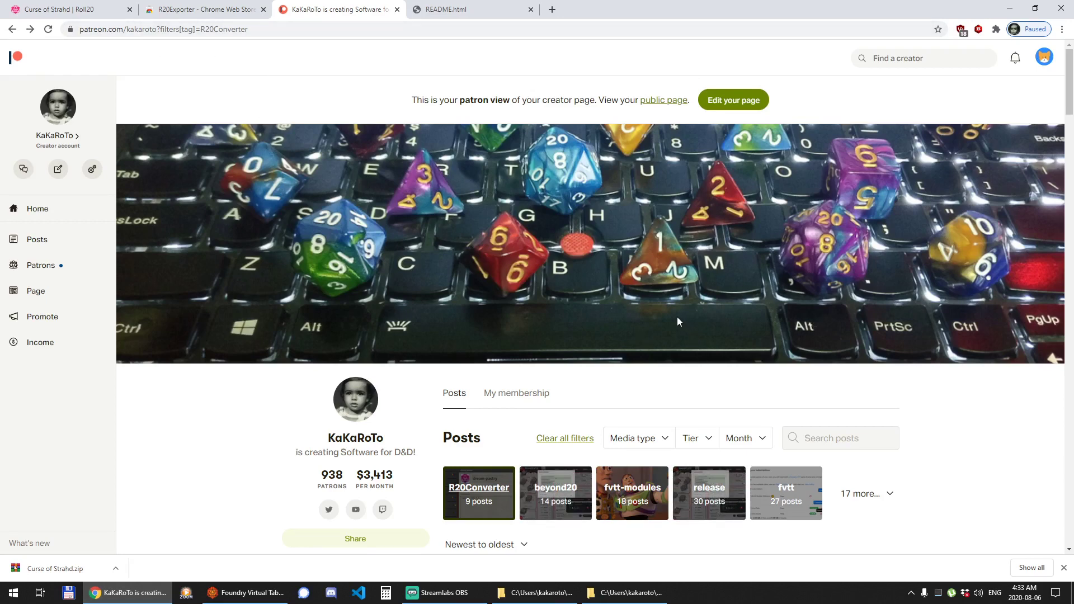
scroll(537, 426, down, 1)
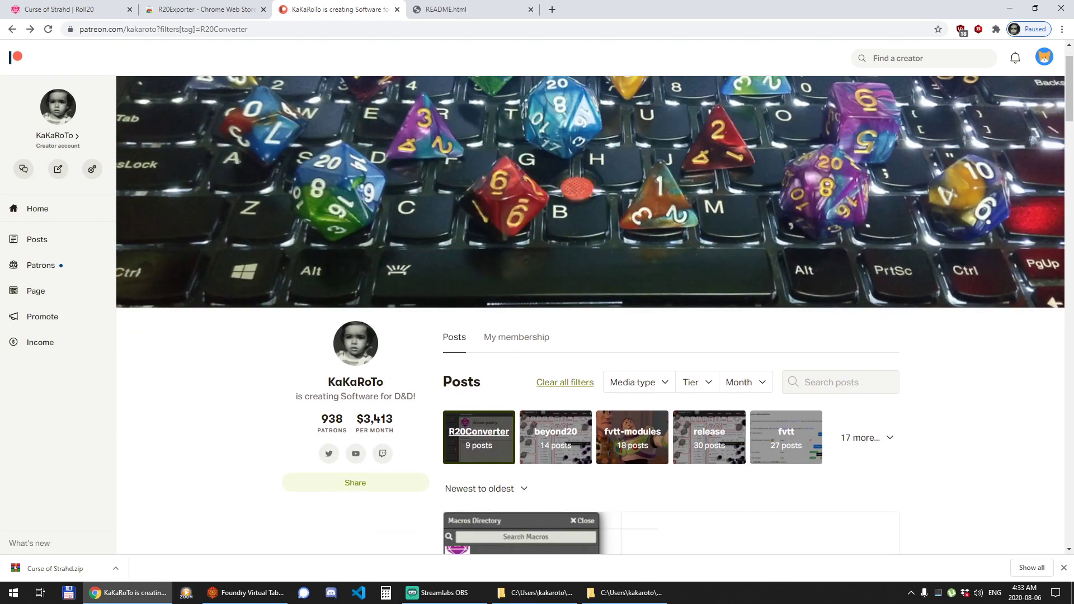
click(539, 342)
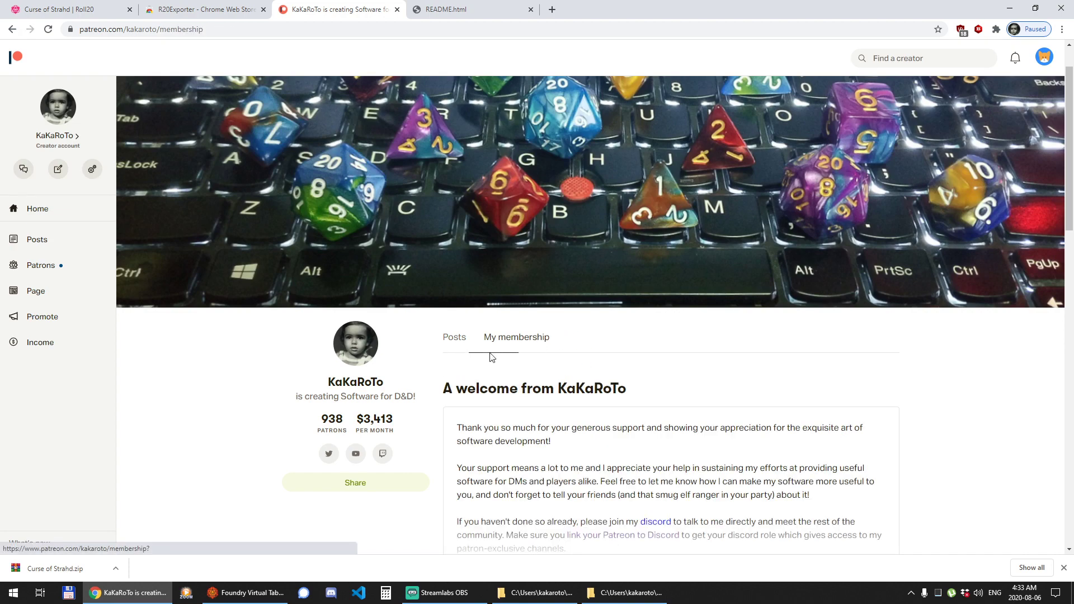
scroll(681, 287, down, 3)
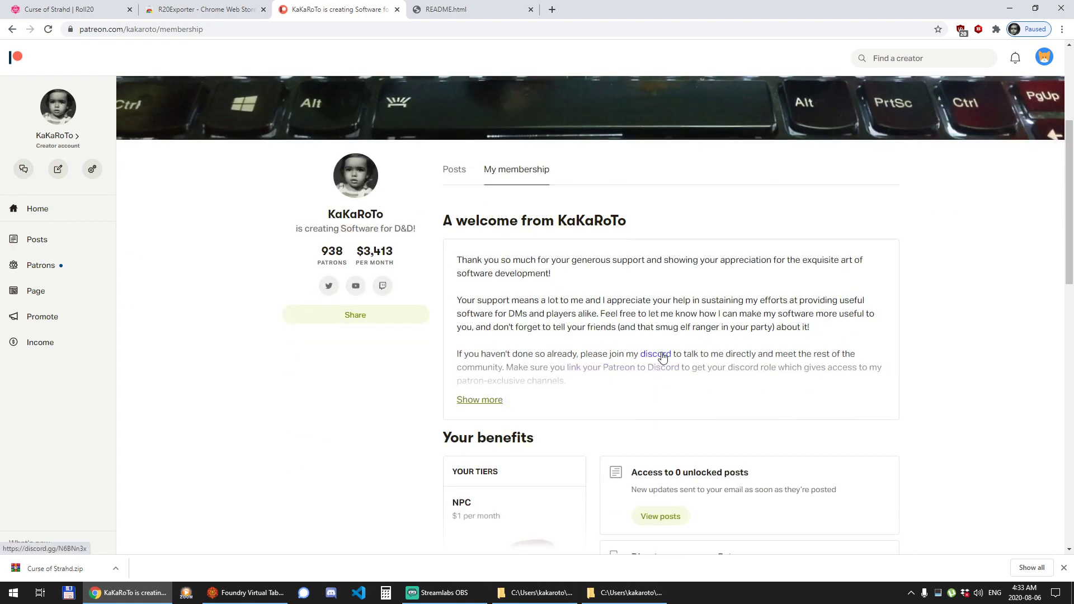